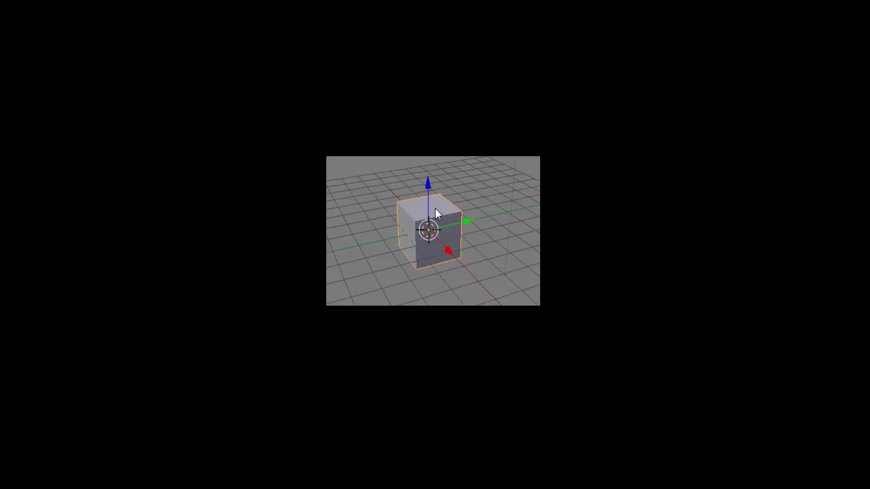
- Delete the default cube and add a UV sphere in its place
{"action": "key", "text": "x"}
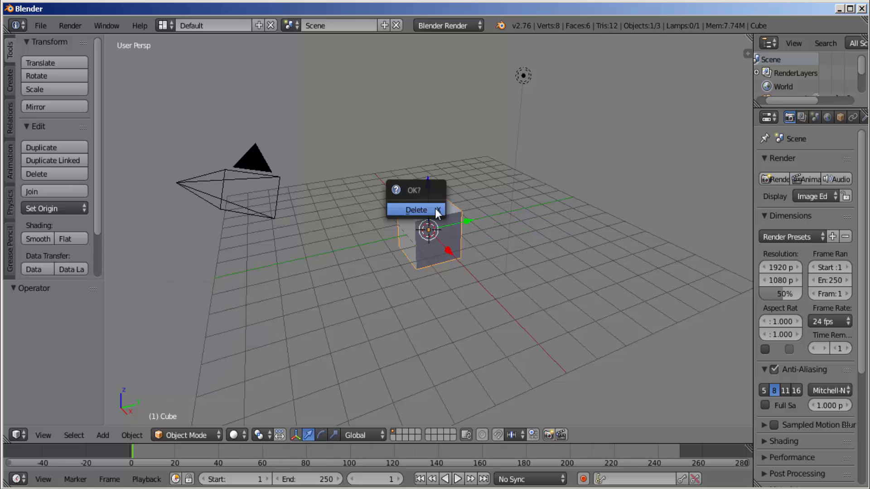
{"action": "left_click", "coordinate": [416, 209]}
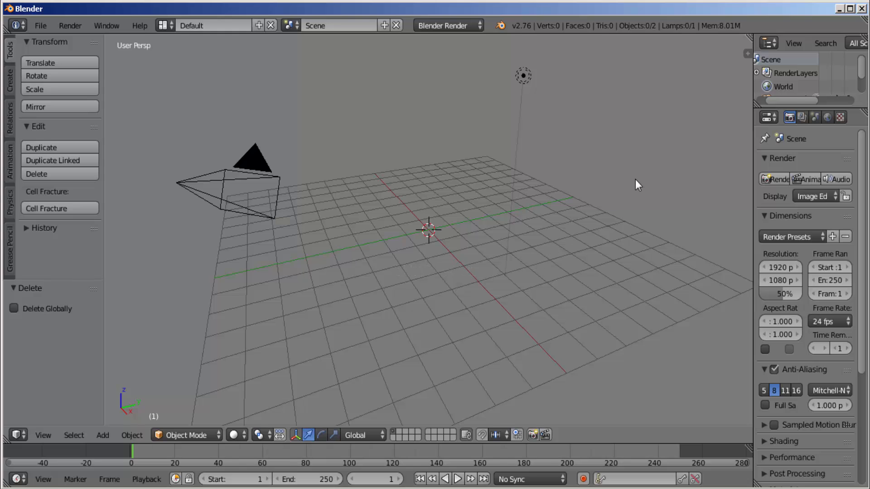
{"action": "key", "text": "shift+a"}
{"action": "mouse_move", "coordinate": [635, 179]}
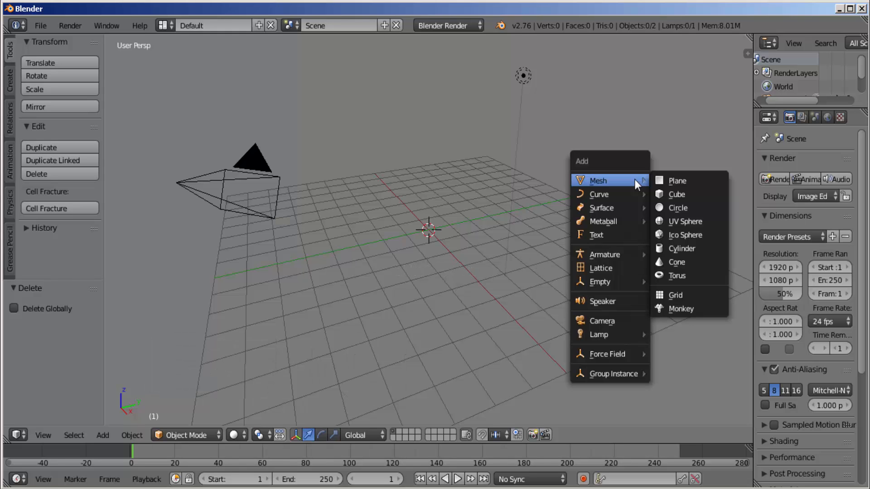
{"action": "left_click", "coordinate": [692, 219]}
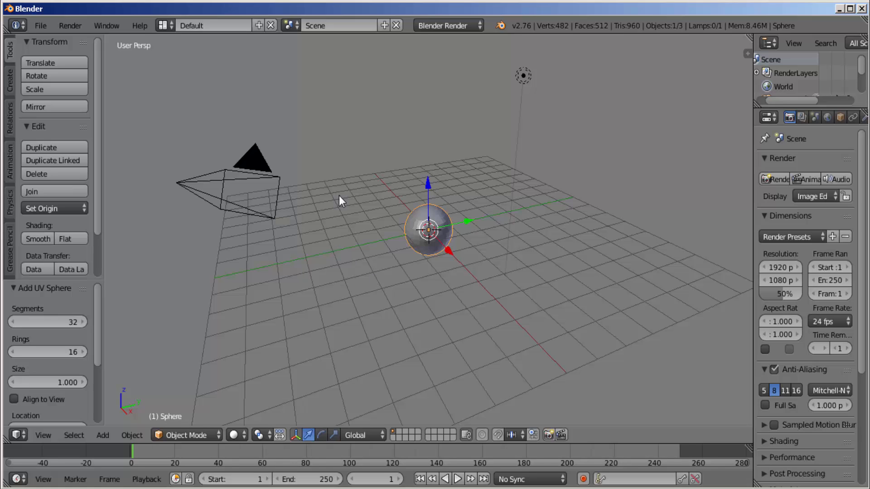
- Set the viewport to the front orthographic view, with the sphere shown large enough to edit
{"action": "left_click", "coordinate": [50, 434]}
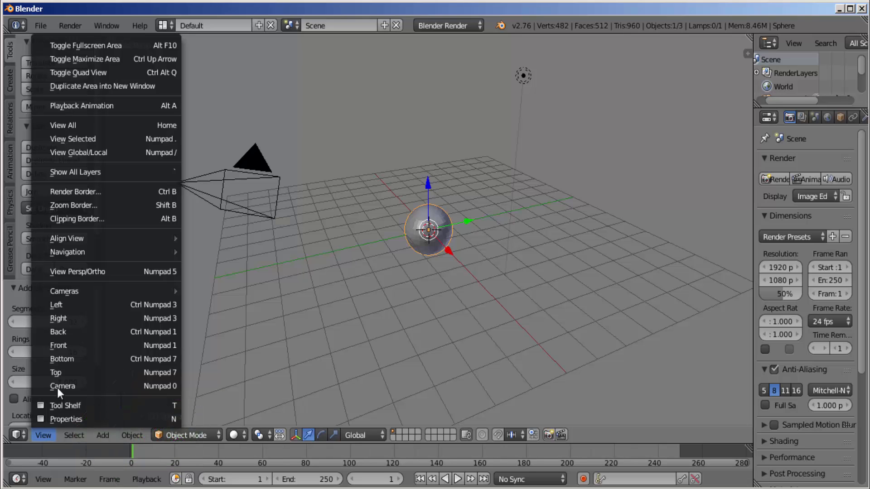
{"action": "left_click", "coordinate": [77, 344]}
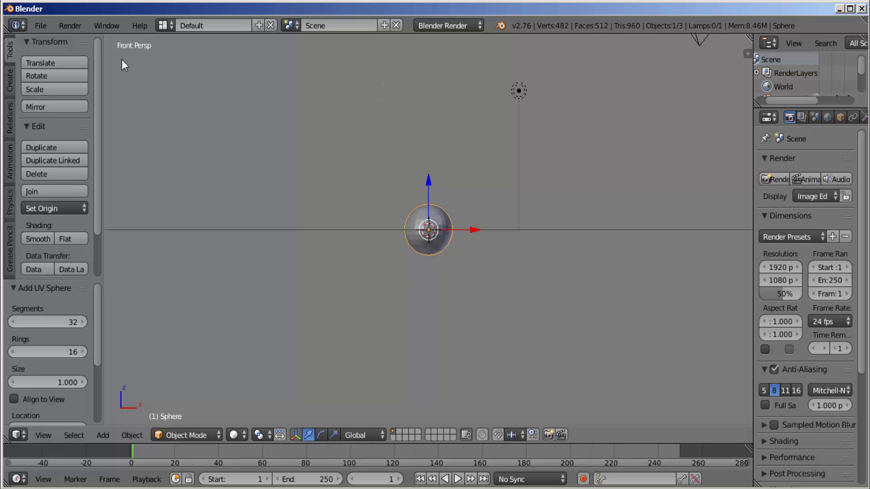
{"action": "left_click", "coordinate": [33, 433]}
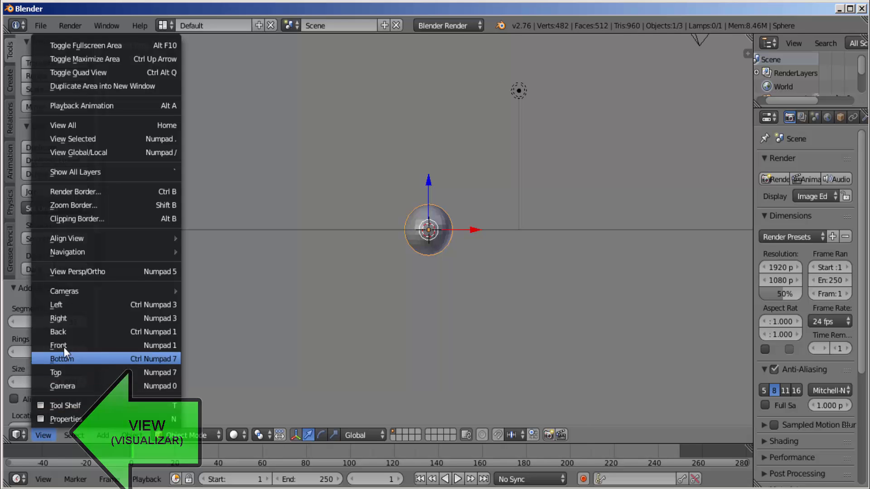
{"action": "left_click", "coordinate": [96, 271]}
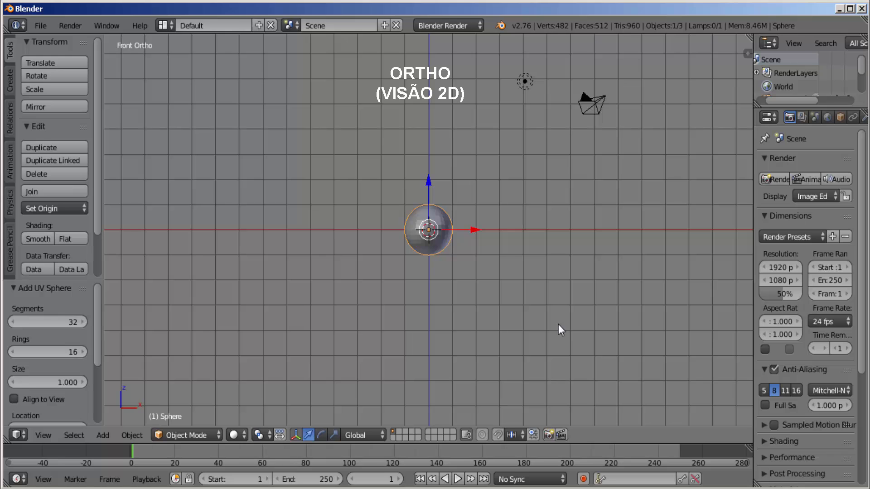
{"action": "scroll", "coordinate": [572, 345], "scroll_direction": "up", "scroll_amount": 5}
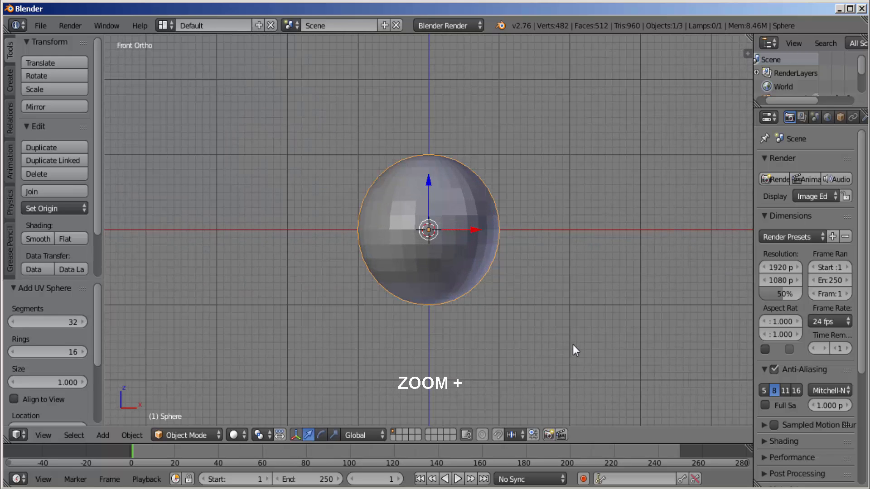
{"action": "scroll", "coordinate": [573, 350], "scroll_direction": "up", "scroll_amount": 1}
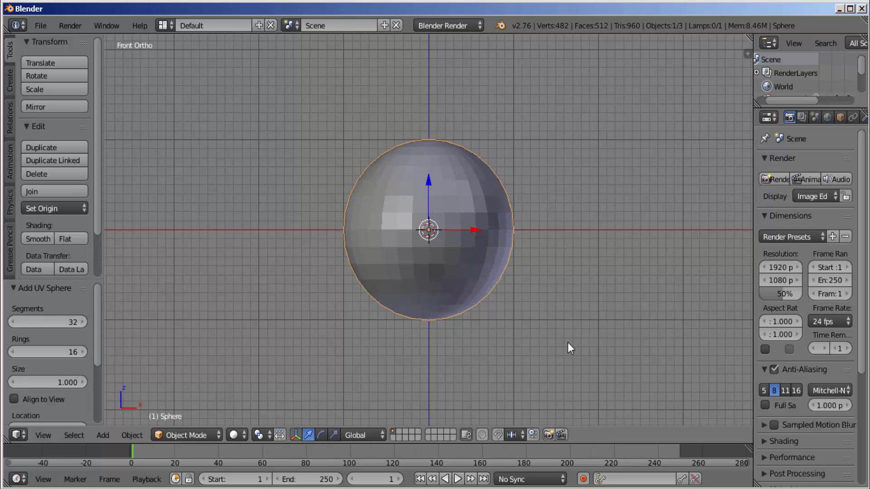
- Put the sphere in Edit Mode with nothing selected and show the mesh as wireframe
{"action": "left_click", "coordinate": [220, 435]}
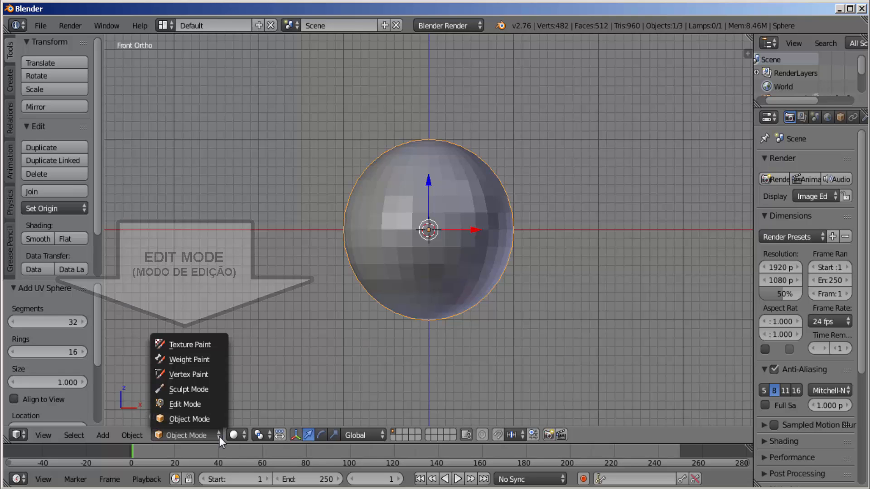
{"action": "left_click", "coordinate": [204, 406]}
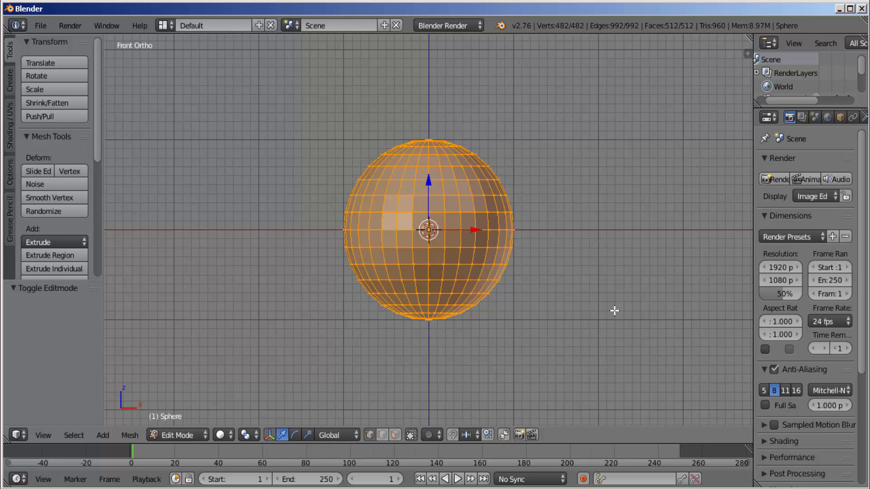
{"action": "key", "text": "a"}
{"action": "key", "text": "a"}
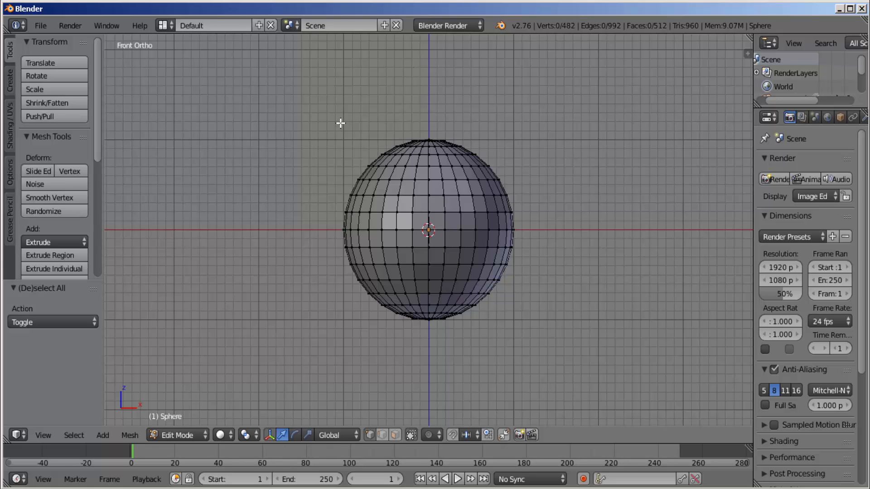
{"action": "key", "text": "z"}
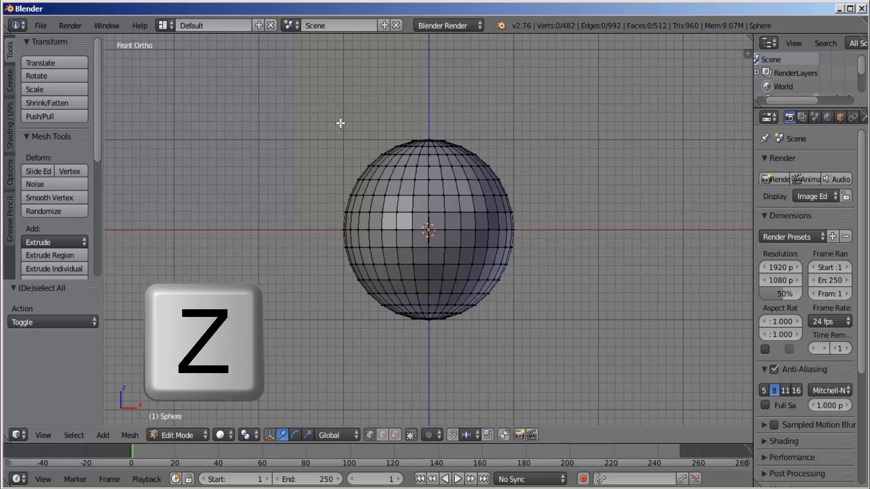
{"action": "key", "text": "z"}
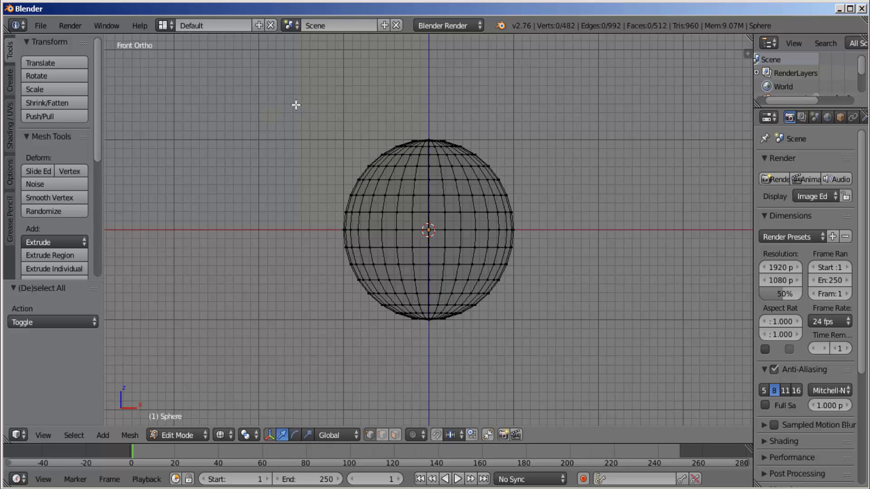
- Box-select all vertices above the sphere's equator and delete them, leaving the lower hemisphere
{"action": "key", "text": "b"}
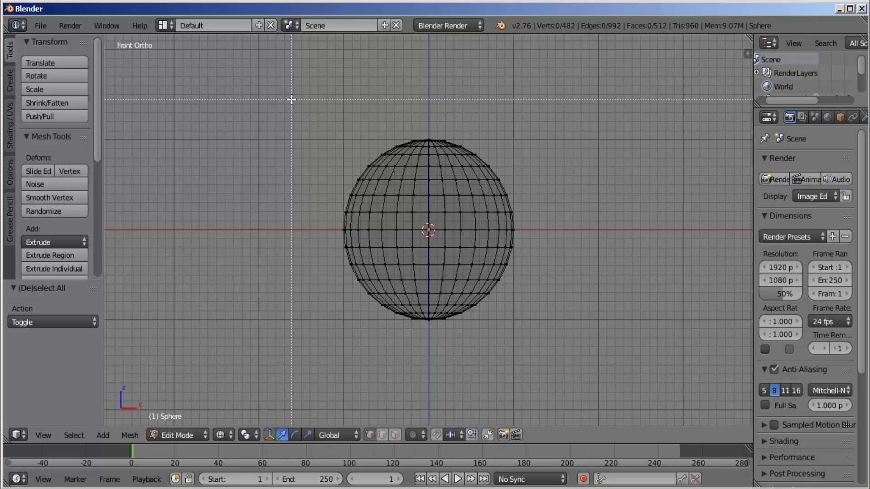
{"action": "left_click_drag", "start_coordinate": [292, 100], "coordinate": [591, 217]}
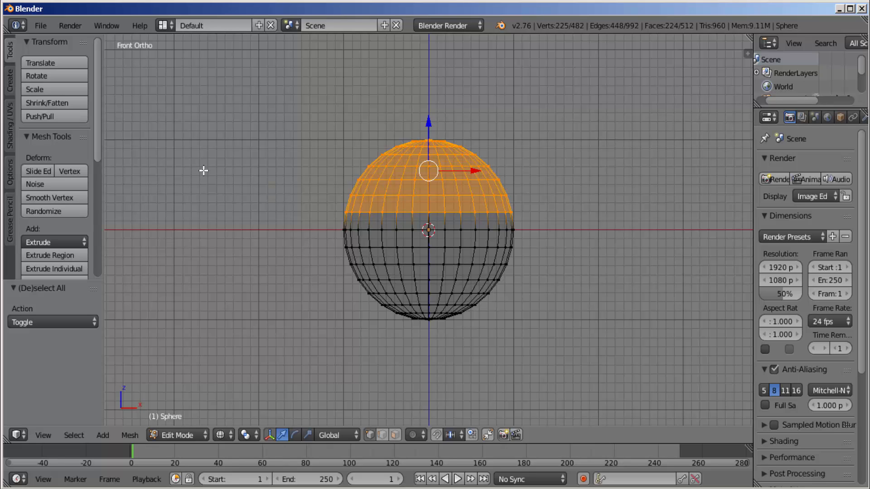
{"action": "key", "text": "x"}
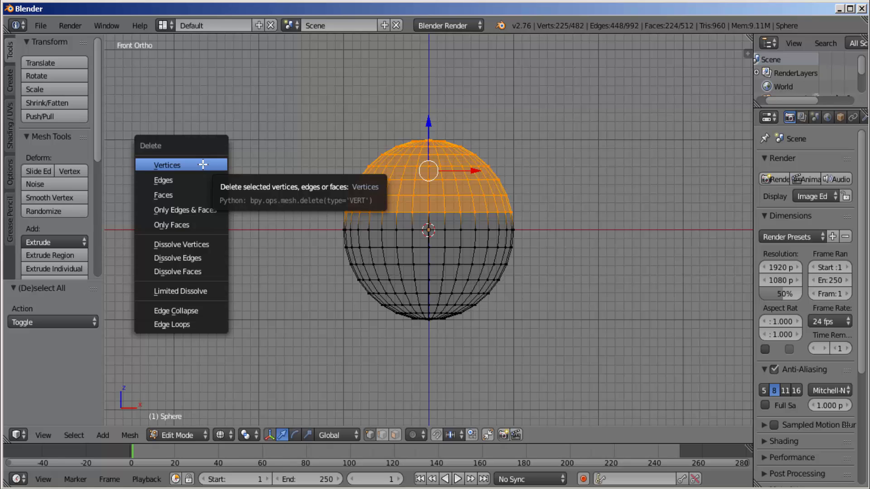
{"action": "left_click", "coordinate": [203, 164]}
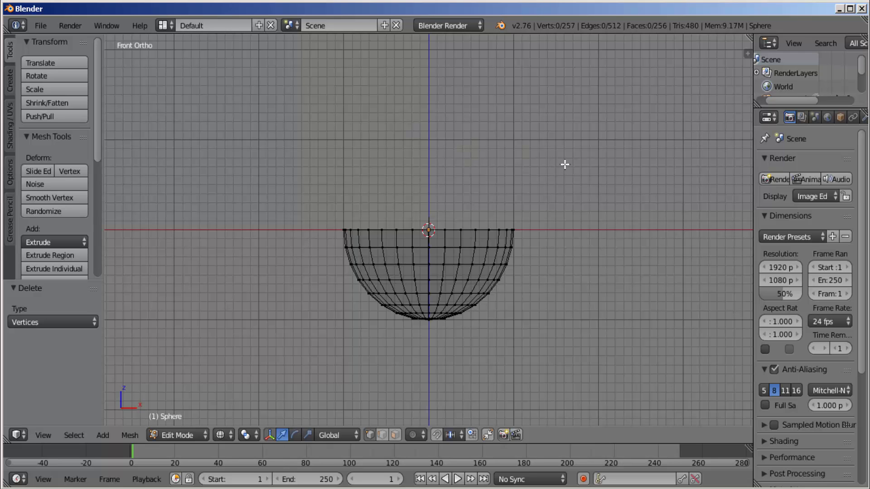
- Move the whole hemisphere up along the Z axis by about 0.999 so its lowest point sits on the origin
{"action": "middle_click_drag", "start_coordinate": [565, 163], "coordinate": [526, 200]}
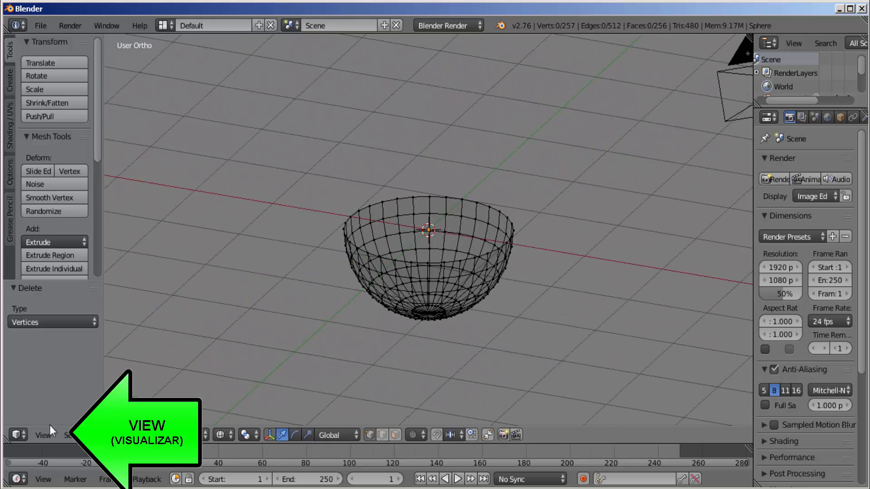
{"action": "left_click", "coordinate": [43, 435]}
{"action": "left_click", "coordinate": [67, 346]}
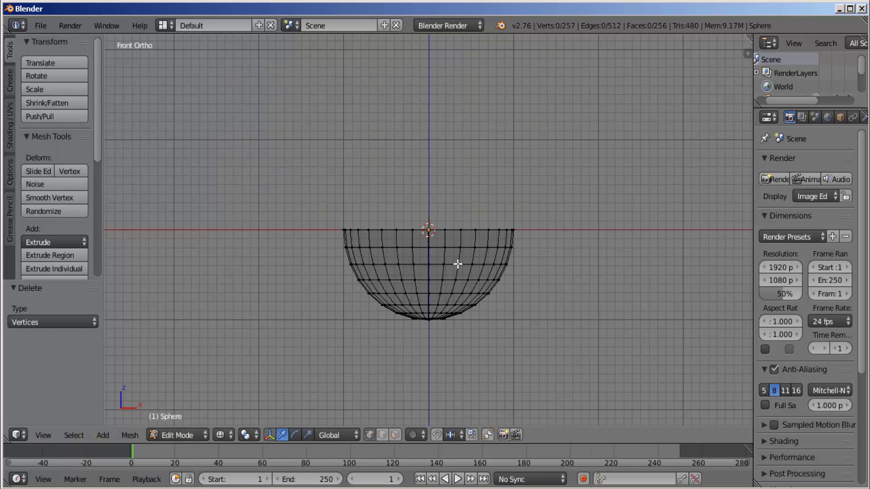
{"action": "key", "text": "a"}
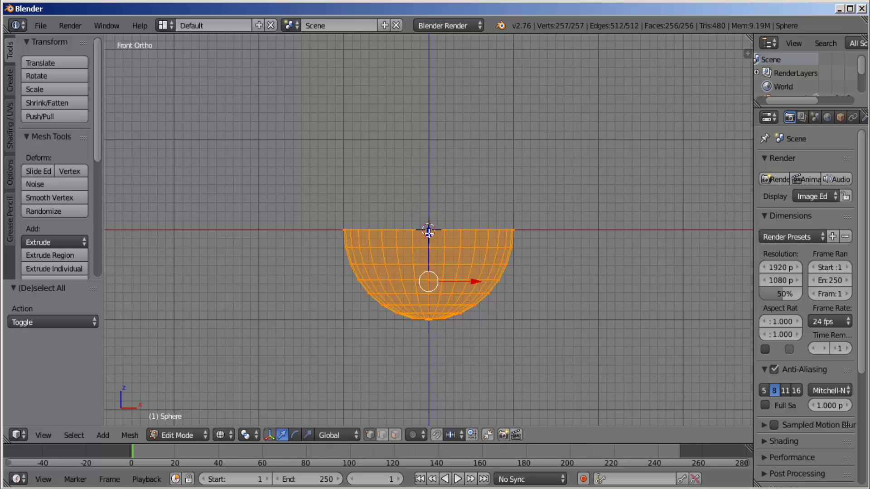
{"action": "key", "text": "g"}
{"action": "key", "text": "z"}
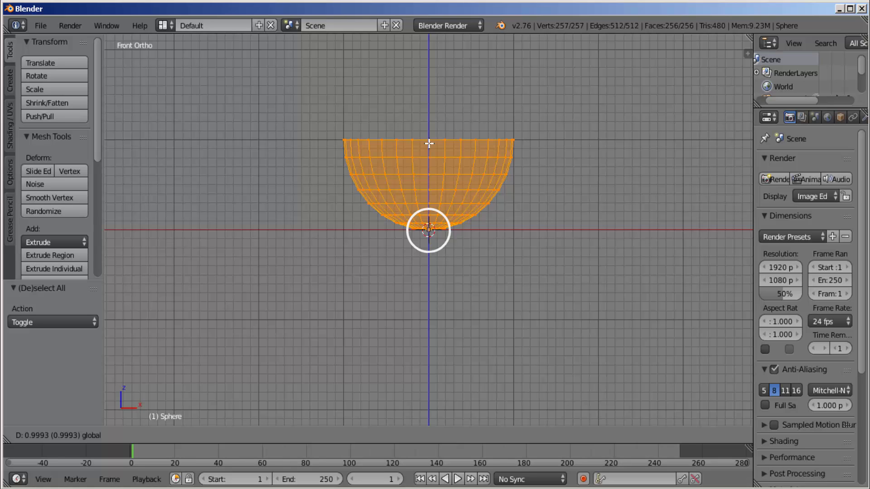
{"action": "left_click", "coordinate": [429, 143]}
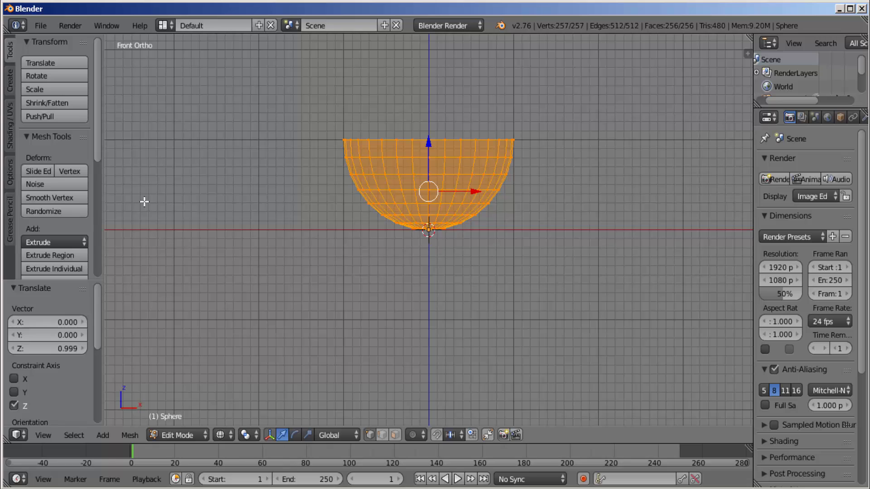
- From the top orthographic view, circle-select only the hemisphere's central pole vertex and the innermost ring of vertices around it
{"action": "left_click", "coordinate": [42, 434]}
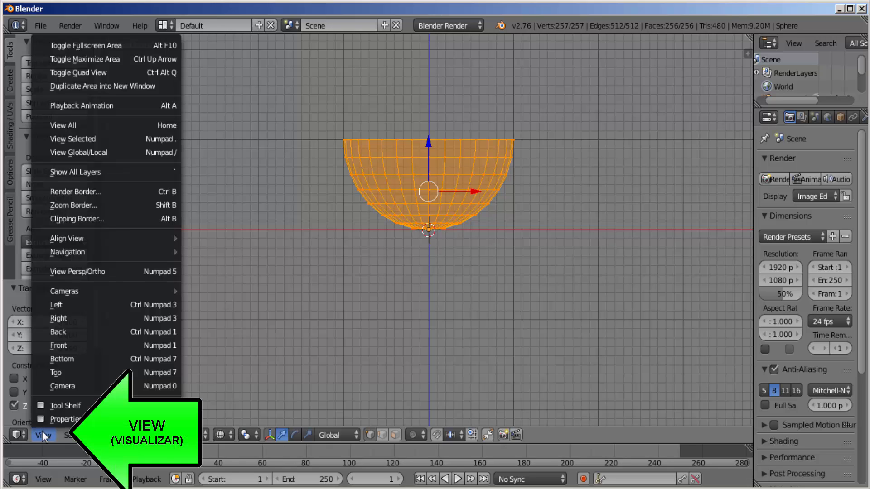
{"action": "left_click", "coordinate": [81, 372]}
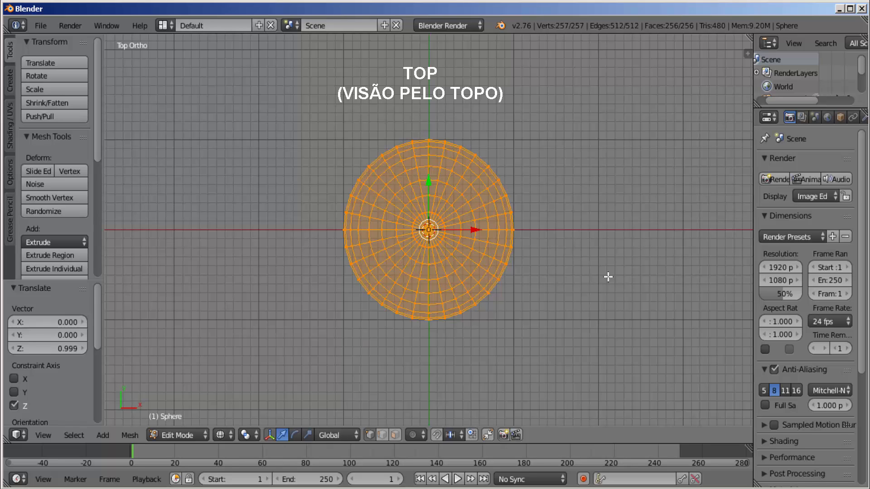
{"action": "key", "text": "a"}
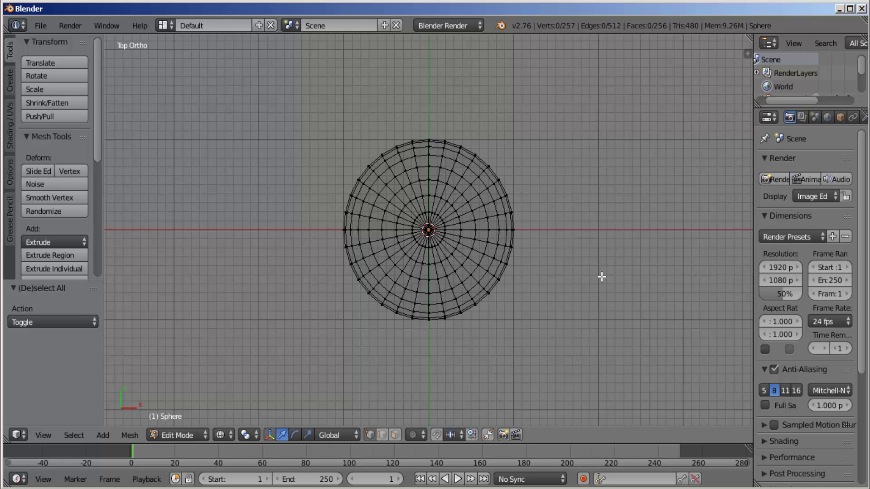
{"action": "key", "text": "c"}
{"action": "scroll", "coordinate": [601, 277], "scroll_direction": "down", "scroll_amount": 5}
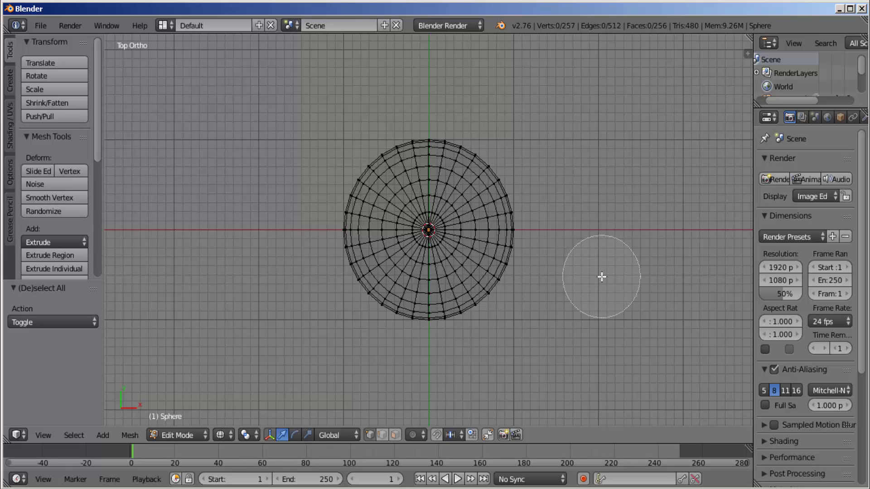
{"action": "scroll", "coordinate": [601, 277], "scroll_direction": "up", "scroll_amount": 3}
{"action": "scroll", "coordinate": [602, 277], "scroll_direction": "down", "scroll_amount": 4}
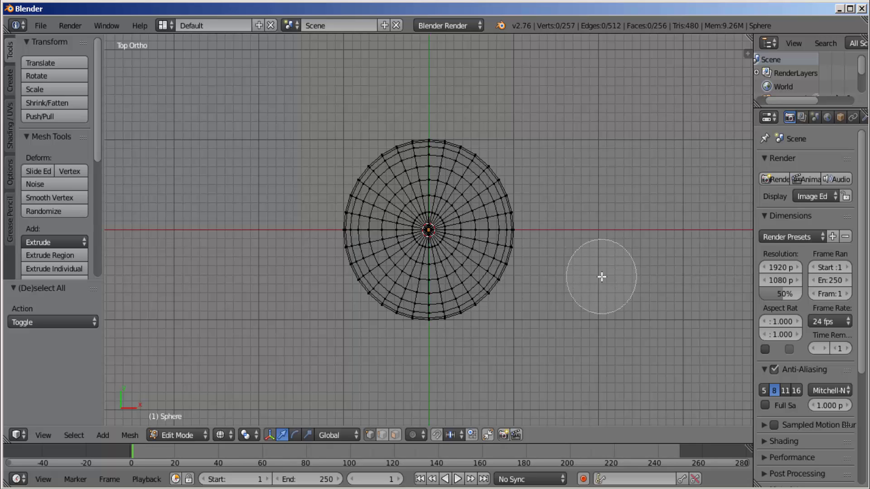
{"action": "scroll", "coordinate": [602, 277], "scroll_direction": "up", "scroll_amount": 6}
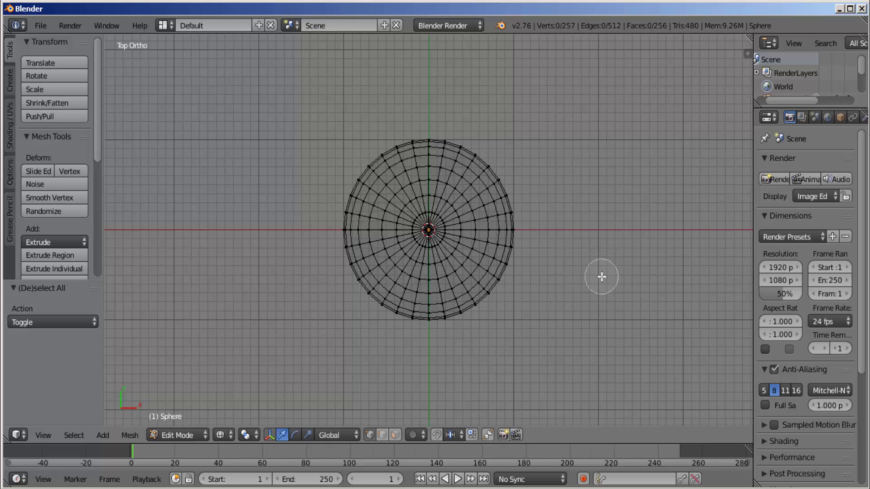
{"action": "scroll", "coordinate": [602, 277], "scroll_direction": "down", "scroll_amount": 1}
{"action": "scroll", "coordinate": [601, 277], "scroll_direction": "down", "scroll_amount": 1}
{"action": "scroll", "coordinate": [601, 276], "scroll_direction": "up", "scroll_amount": 1}
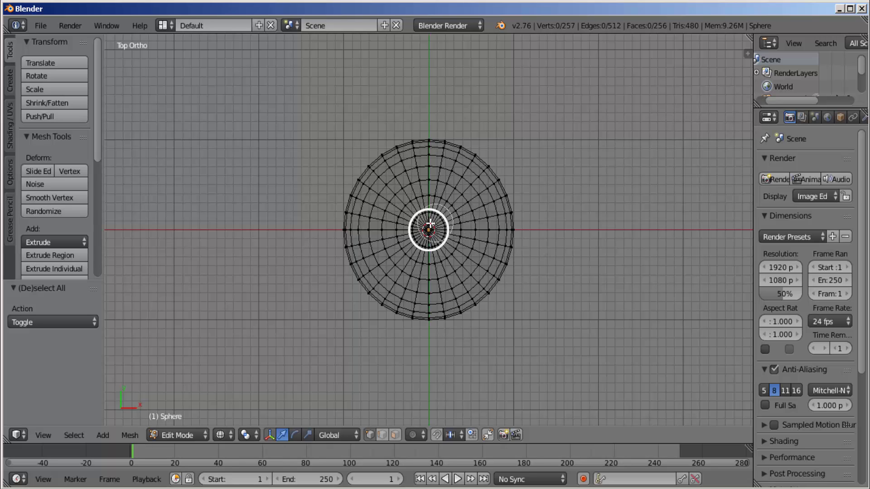
{"action": "scroll", "coordinate": [429, 229], "scroll_direction": "up", "scroll_amount": 1}
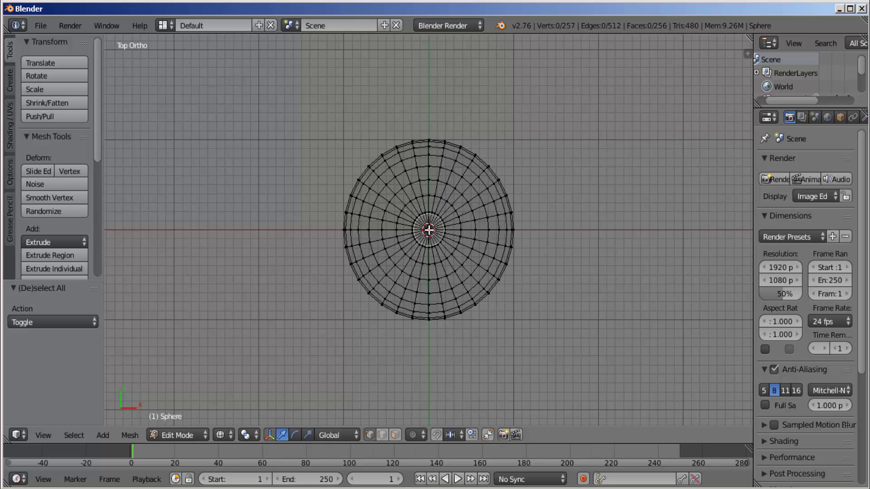
{"action": "scroll", "coordinate": [428, 230], "scroll_direction": "down", "scroll_amount": 2}
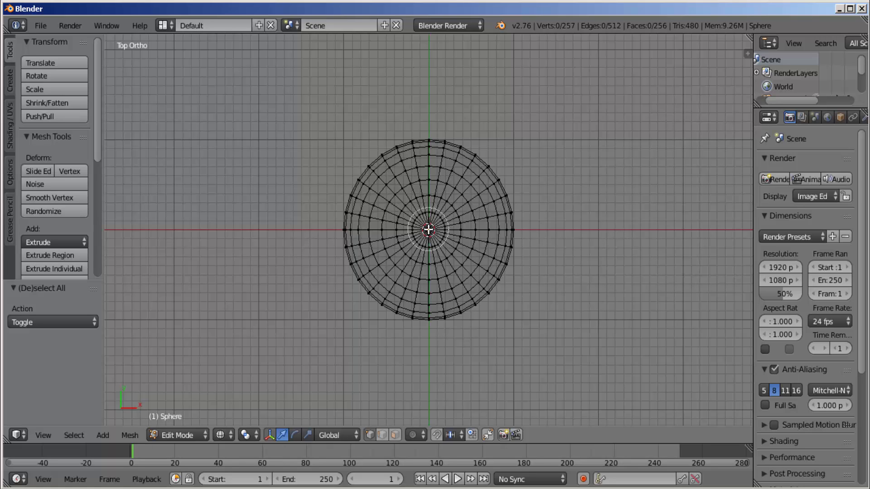
{"action": "left_click", "coordinate": [429, 230]}
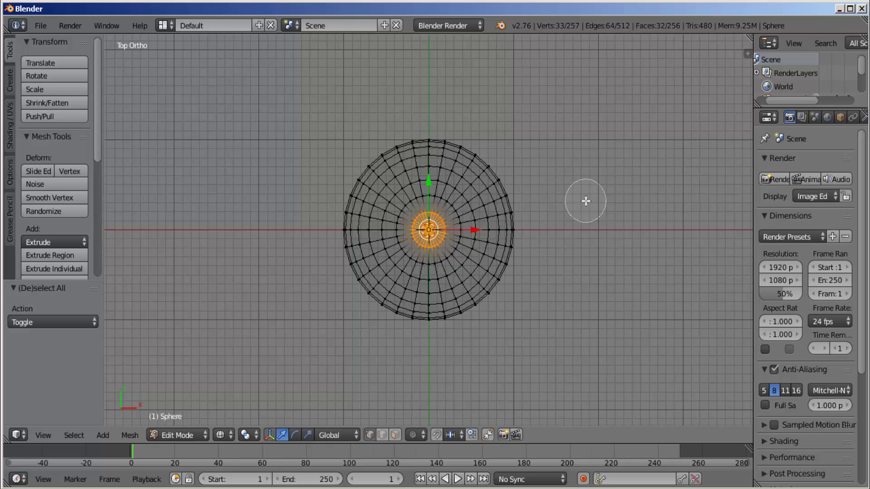
{"action": "key", "text": "Escape"}
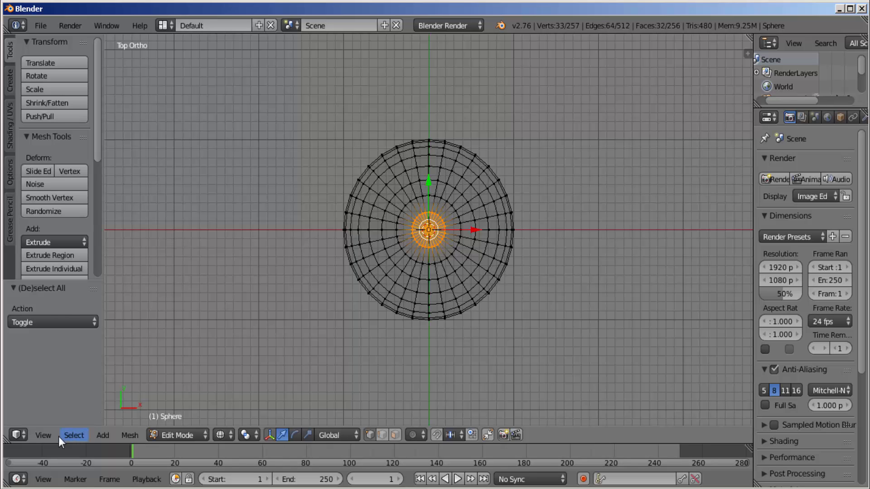
- In the front orthographic view, extrude the selected base vertices down by about 0.143 and scale them uniformly to about 0.462
{"action": "left_click", "coordinate": [44, 436]}
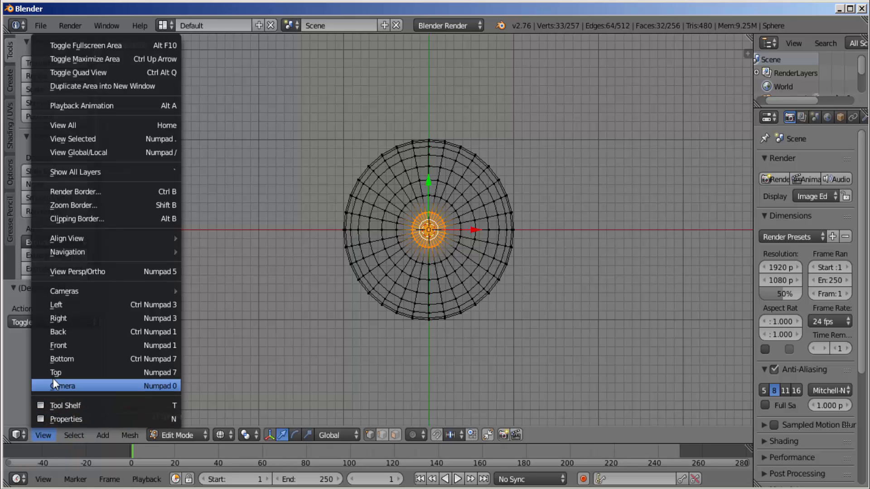
{"action": "left_click", "coordinate": [61, 346]}
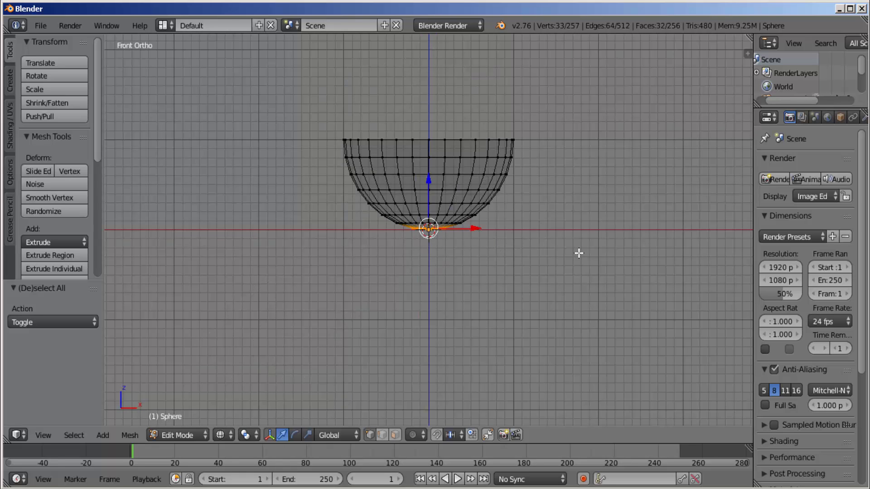
{"action": "key", "text": "e"}
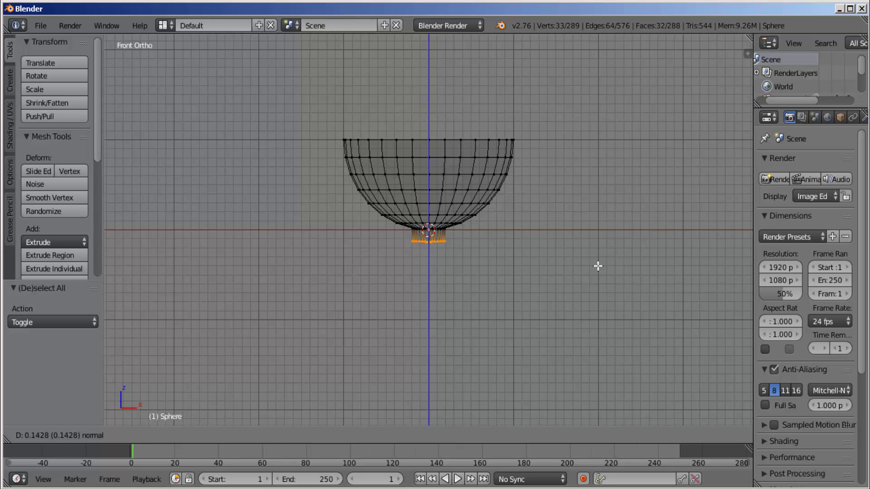
{"action": "left_click", "coordinate": [598, 266]}
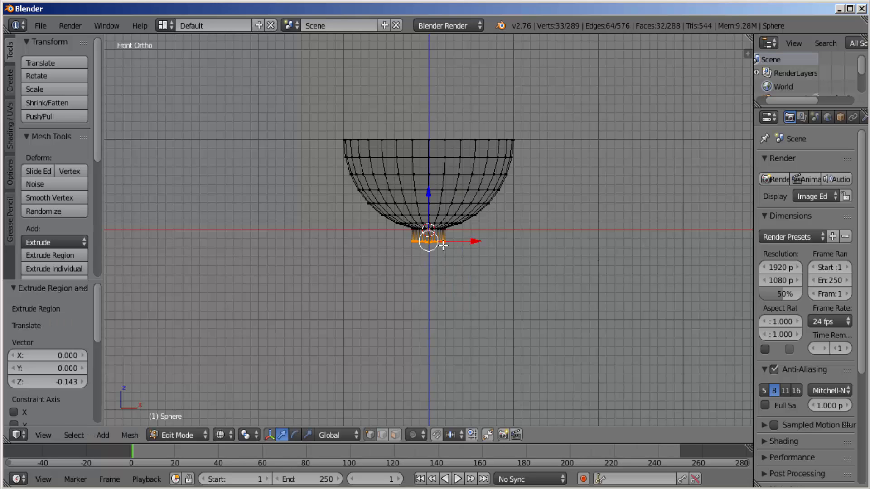
{"action": "key", "text": "s"}
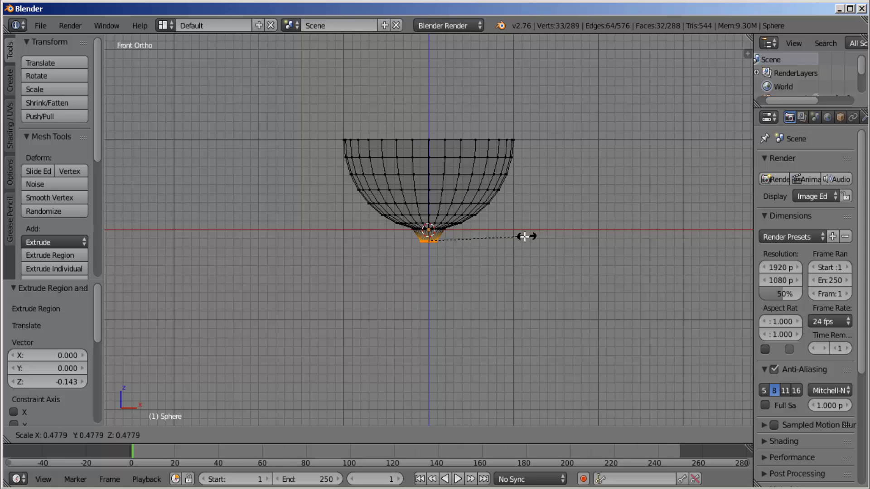
{"action": "left_click", "coordinate": [524, 237]}
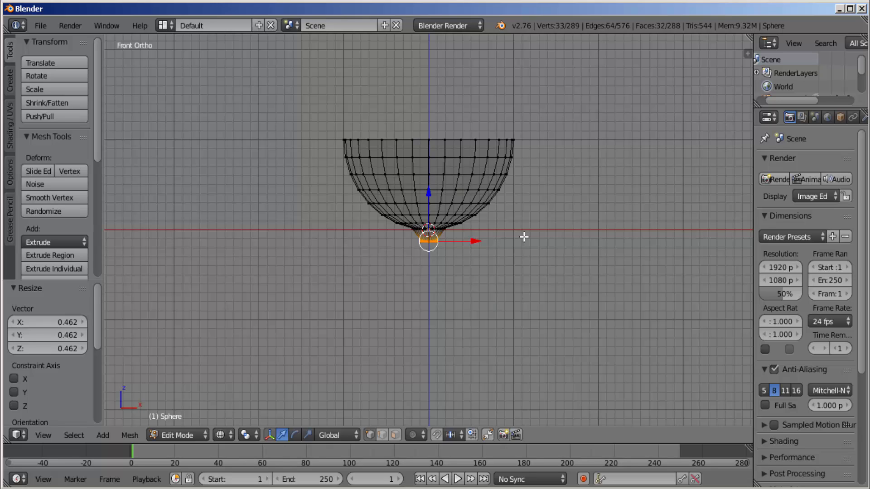
- Extrude the narrowed base straight down by about 1.352 along the Z axis to form the glass's stem
{"action": "key", "text": "e"}
{"action": "key", "text": "z"}
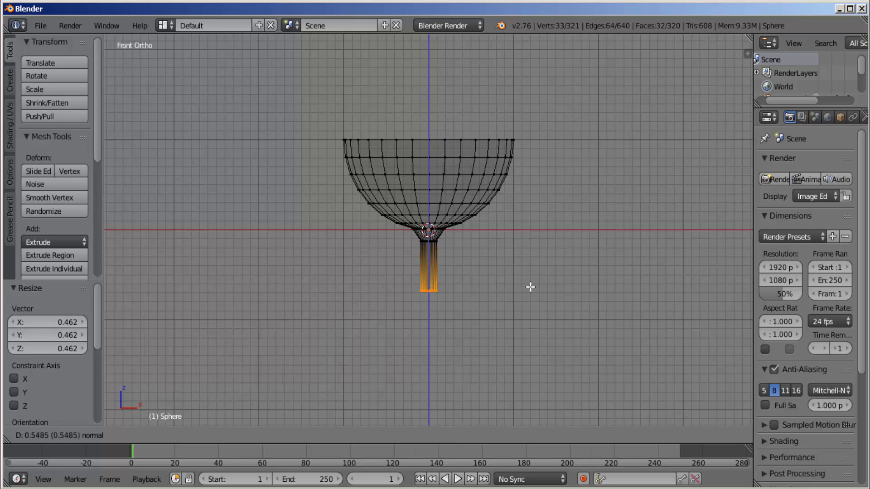
{"action": "left_click", "coordinate": [536, 359]}
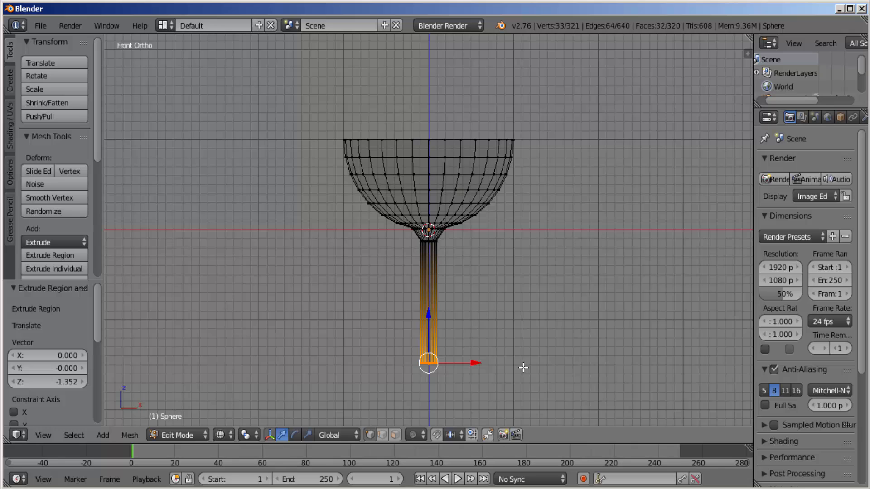
- Extrude the stem's lower end down by about 0.113 and scale it uniformly by about 6.378 to form the foot
{"action": "key", "text": "e"}
{"action": "key", "text": "z"}
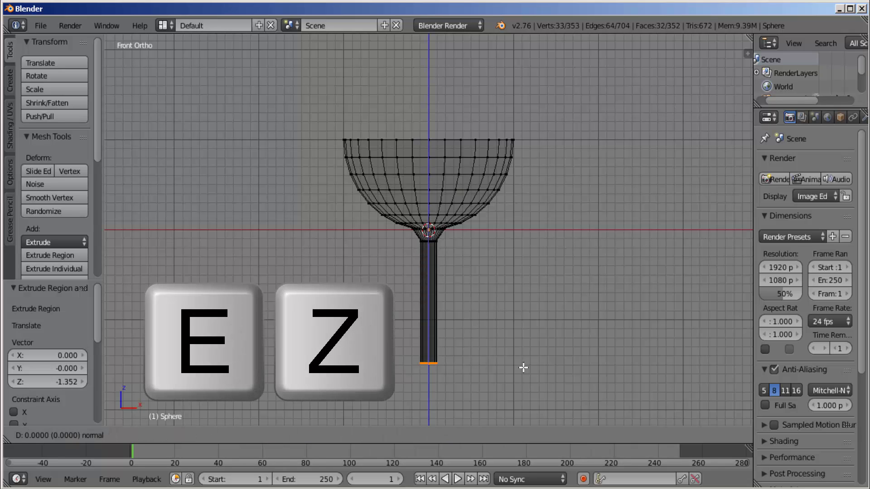
{"action": "left_click", "coordinate": [600, 377]}
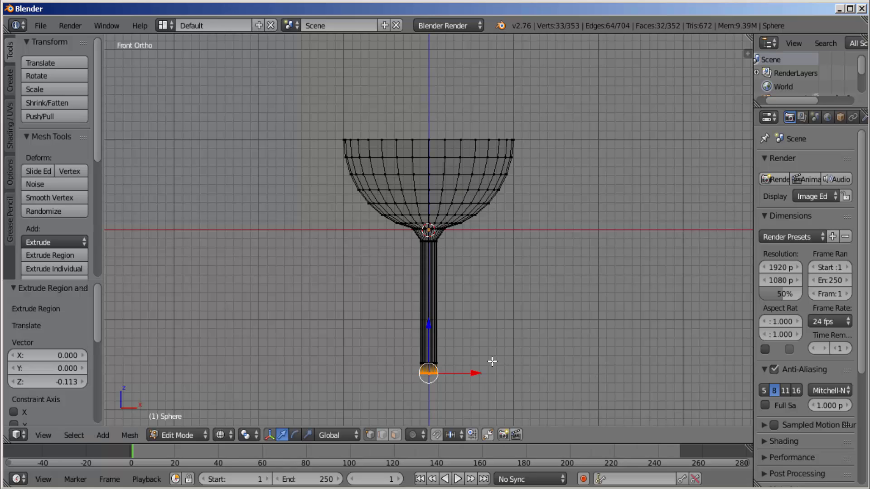
{"action": "key", "text": "s"}
{"action": "key", "text": "x"}
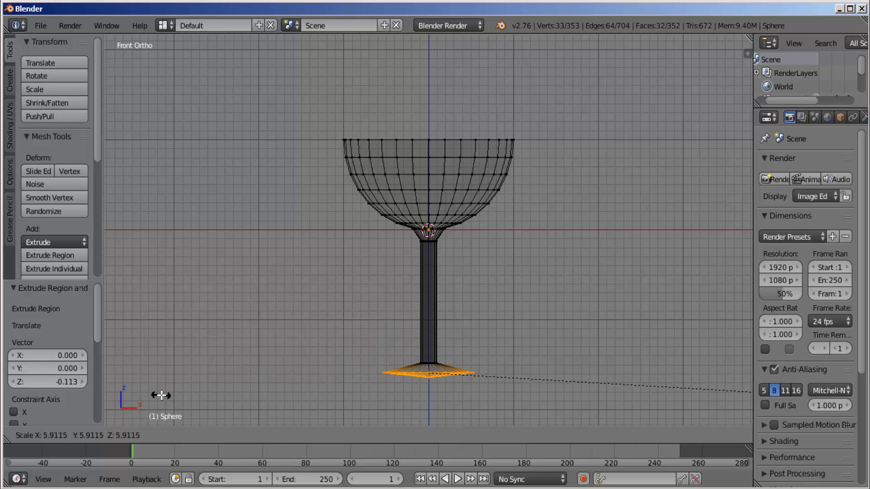
{"action": "left_click", "coordinate": [191, 395]}
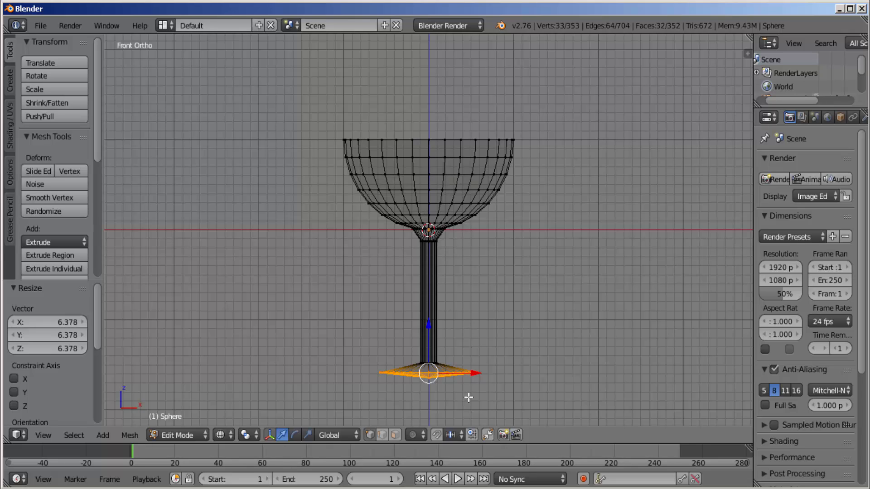
- In vertex select mode, select only the foot's lowest centre vertex and move it up along Z by about 0.088
{"action": "key", "text": "shift"}
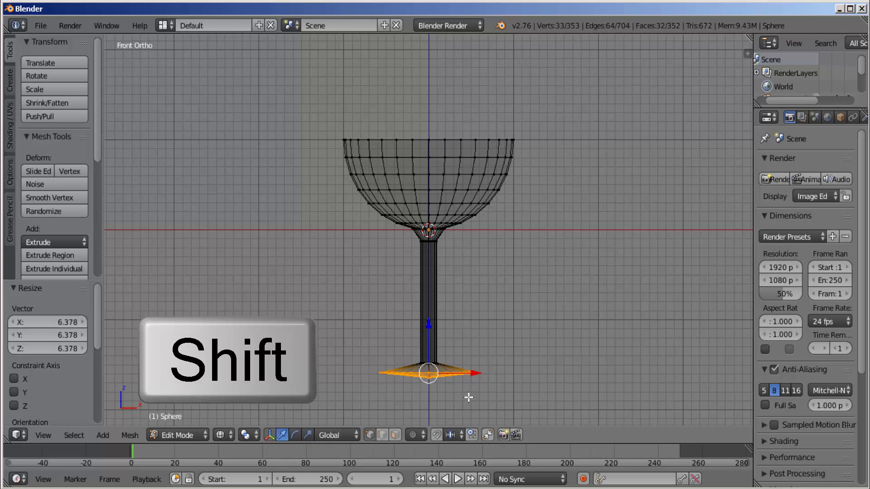
{"action": "middle_click_drag", "start_coordinate": [468, 397], "coordinate": [470, 261], "text": "shift"}
{"action": "scroll", "coordinate": [482, 260], "scroll_direction": "up", "scroll_amount": 3}
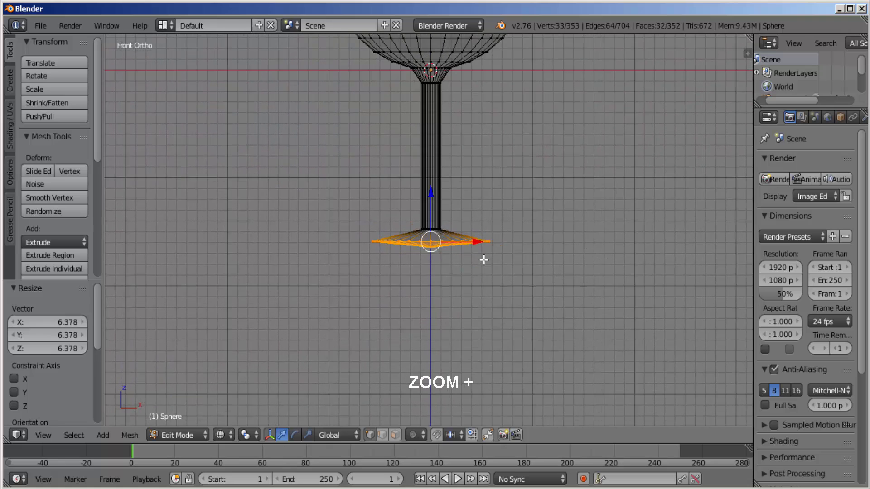
{"action": "scroll", "coordinate": [484, 260], "scroll_direction": "up", "scroll_amount": 3}
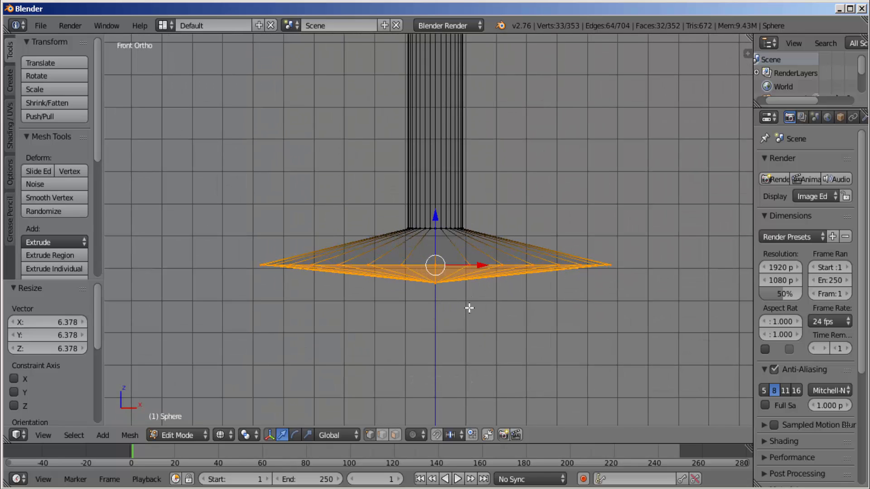
{"action": "key", "text": "a"}
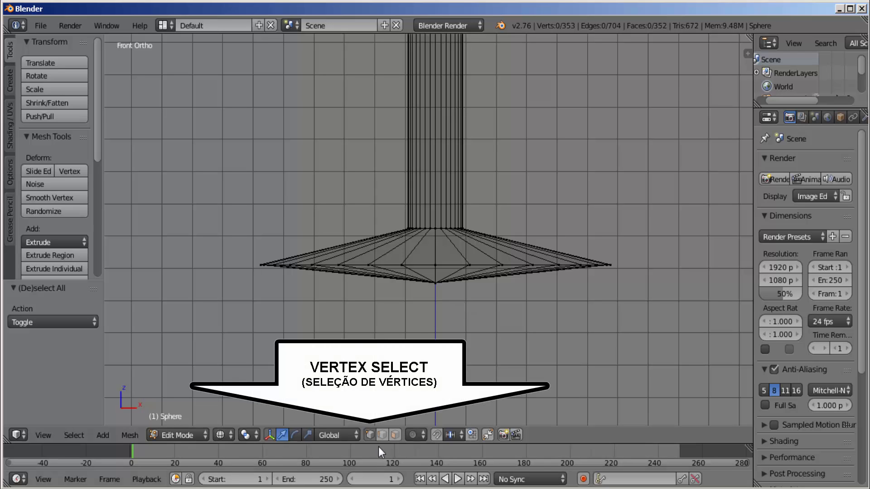
{"action": "left_click", "coordinate": [370, 435]}
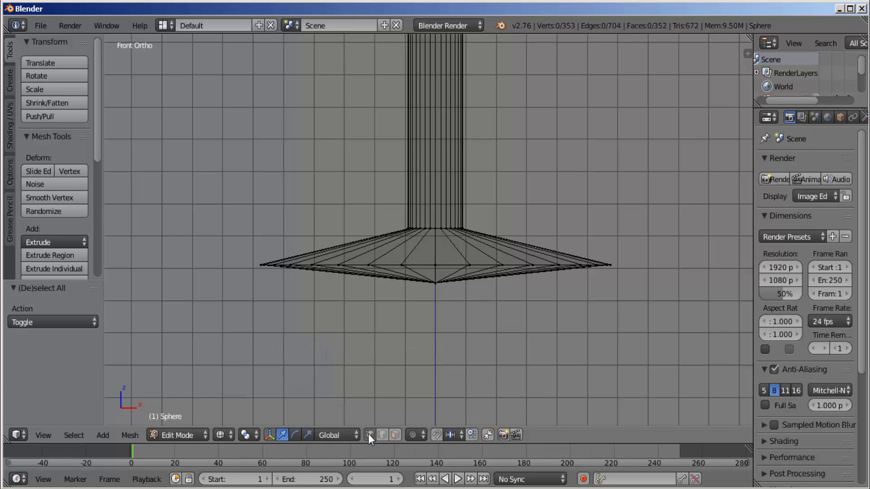
{"action": "right_click", "coordinate": [440, 291]}
{"action": "right_click", "coordinate": [435, 282]}
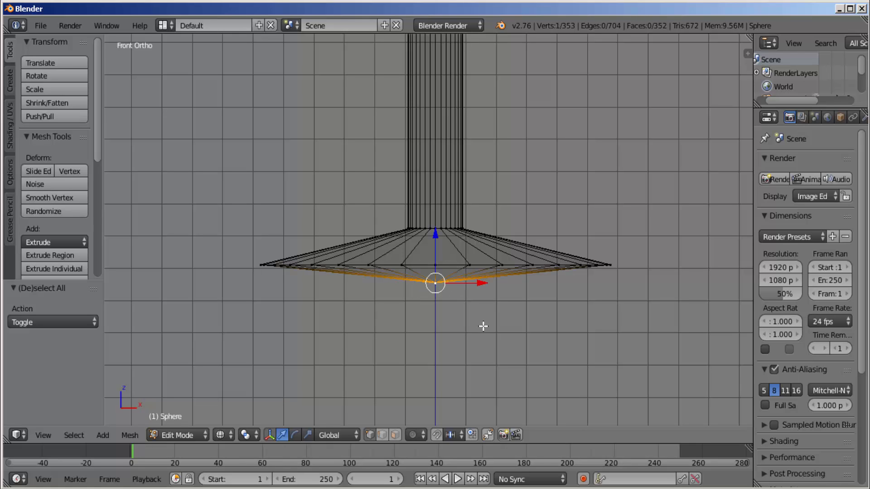
{"action": "left_click", "coordinate": [436, 231]}
{"action": "key", "text": "g"}
{"action": "key", "text": "z"}
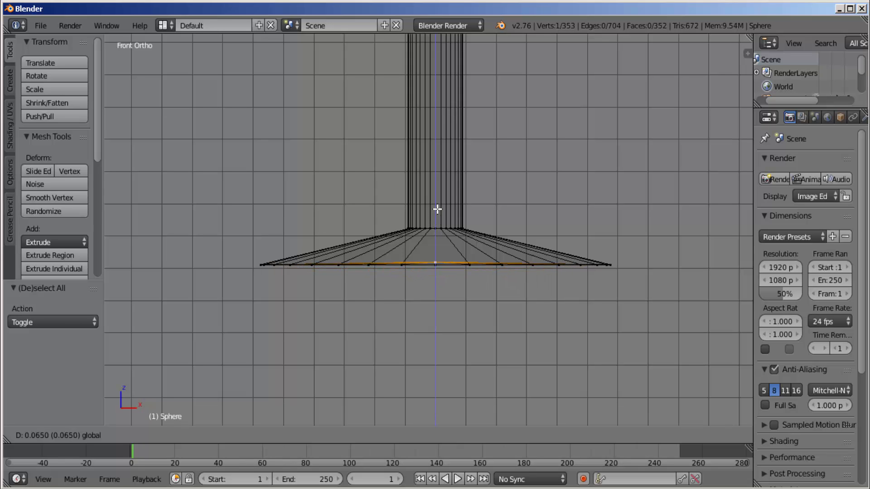
{"action": "left_click", "coordinate": [438, 206]}
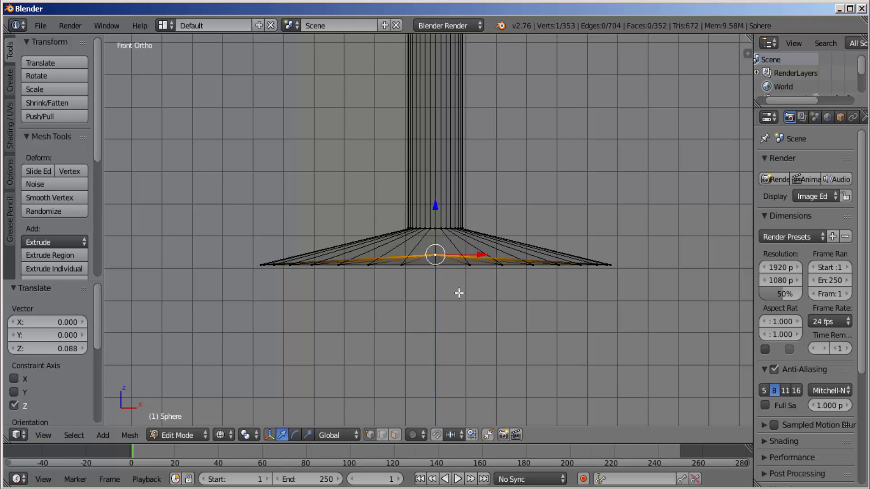
- Switch to edge select mode with nothing selected and show the glass in solid shading, looking into the bowl from above
{"action": "scroll", "coordinate": [457, 291], "scroll_direction": "down", "scroll_amount": 5}
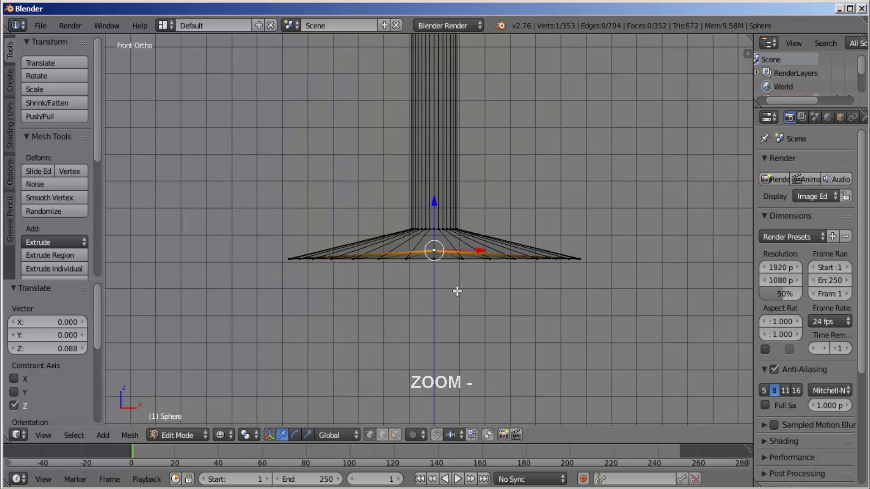
{"action": "scroll", "coordinate": [457, 291], "scroll_direction": "down", "scroll_amount": 3}
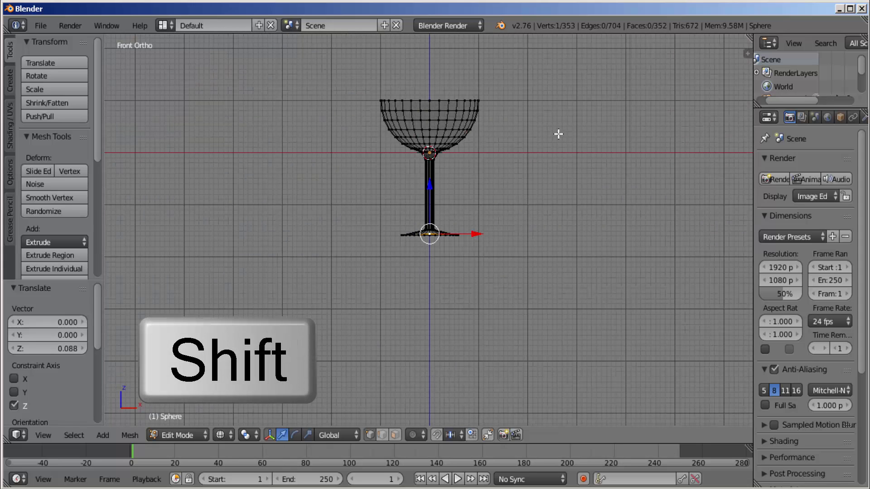
{"action": "middle_click_drag", "start_coordinate": [559, 134], "coordinate": [561, 239], "text": "shift"}
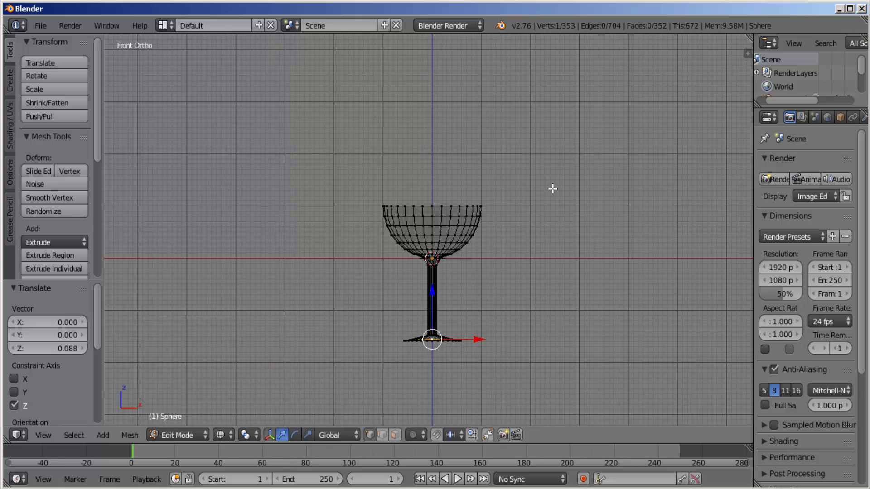
{"action": "middle_click_drag", "start_coordinate": [552, 188], "coordinate": [536, 271]}
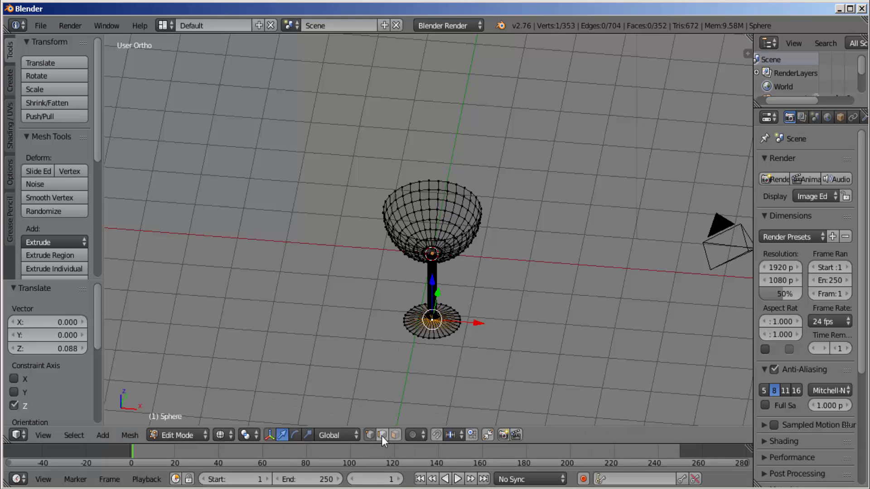
{"action": "key", "text": "a"}
{"action": "scroll", "coordinate": [501, 292], "scroll_direction": "up", "scroll_amount": 1}
{"action": "scroll", "coordinate": [501, 292], "scroll_direction": "up", "scroll_amount": 4}
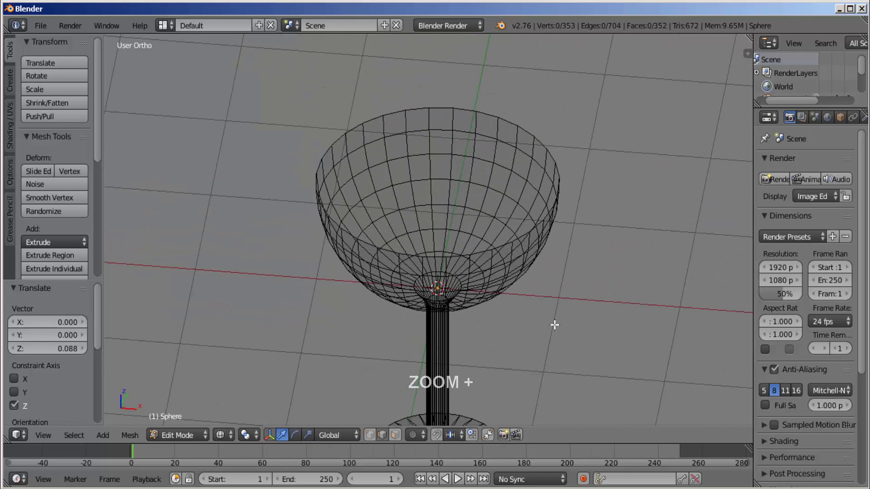
{"action": "scroll", "coordinate": [555, 325], "scroll_direction": "up", "scroll_amount": 1}
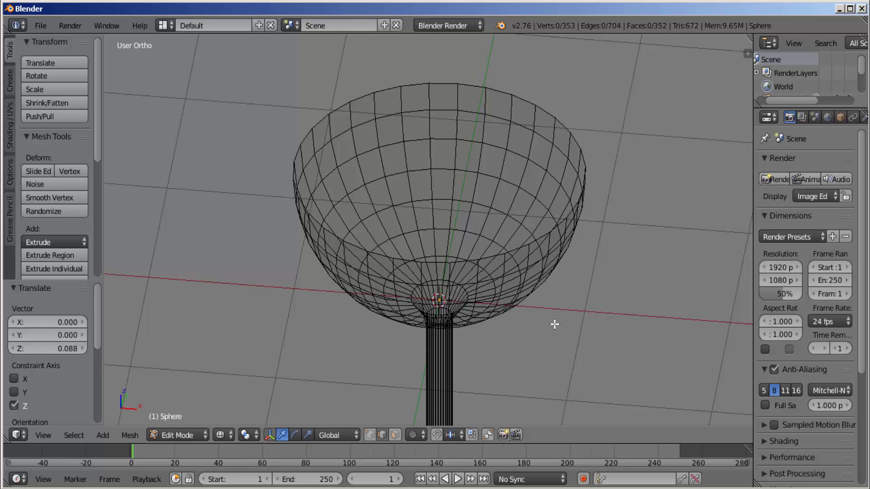
{"action": "key", "text": "z"}
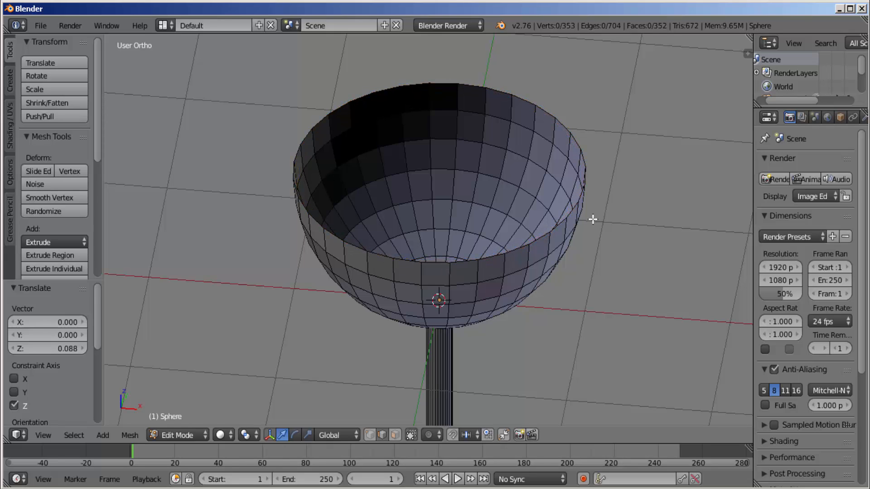
- Select the complete edge loop around the bowl's open rim
{"action": "right_click", "coordinate": [569, 212]}
{"action": "right_click", "coordinate": [556, 228]}
{"action": "right_click", "coordinate": [541, 238]}
{"action": "key", "text": "alt"}
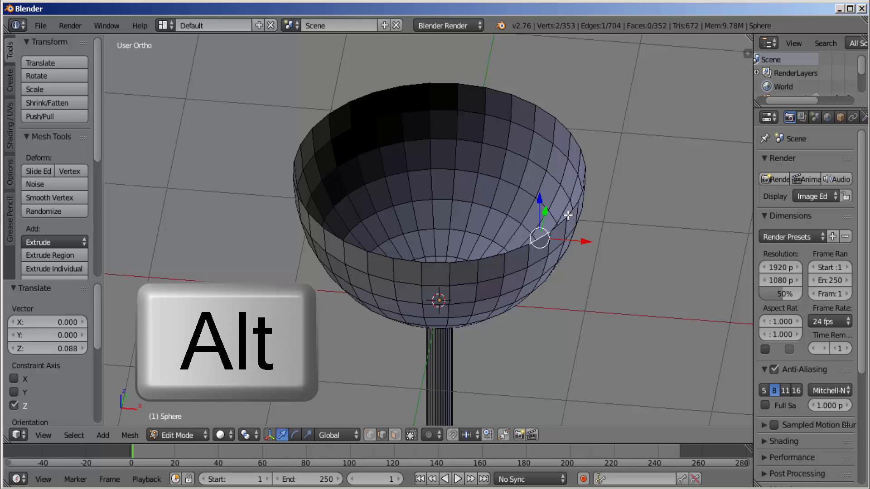
{"action": "left_click", "coordinate": [568, 216], "text": "alt"}
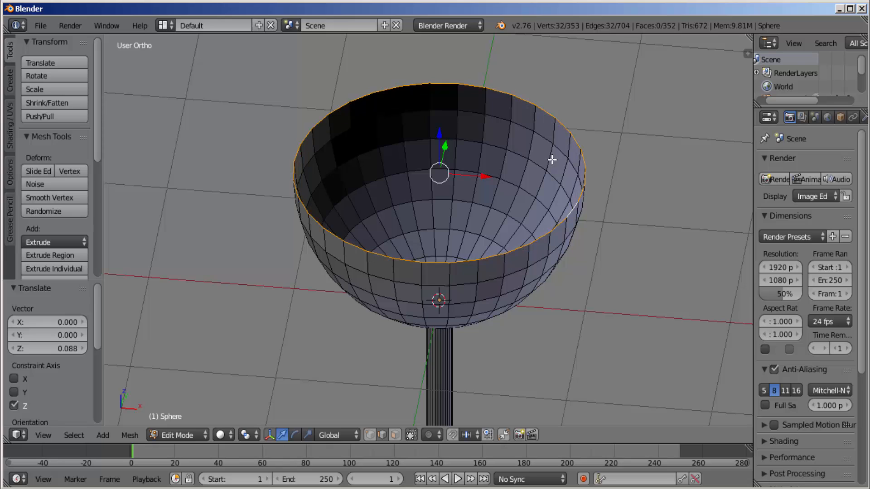
- In the front orthographic wireframe view, extrude the bowl's rim loop in place with zero displacement
{"action": "left_click", "coordinate": [44, 434]}
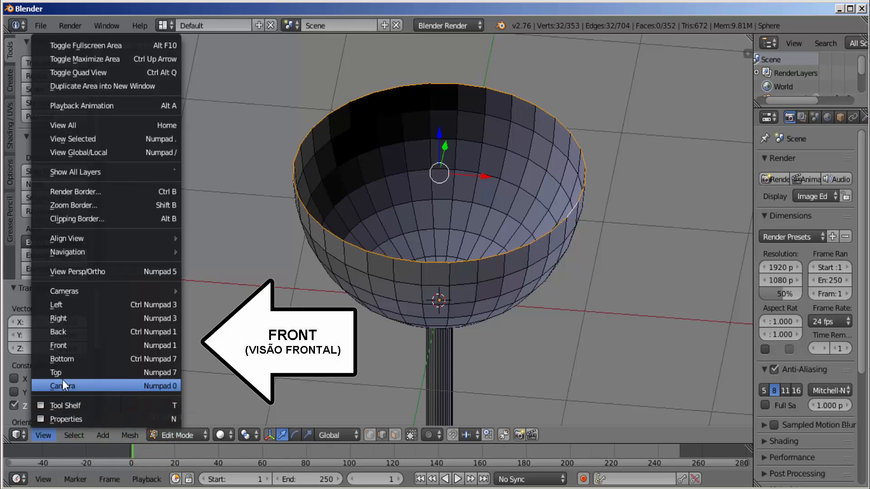
{"action": "left_click", "coordinate": [89, 346]}
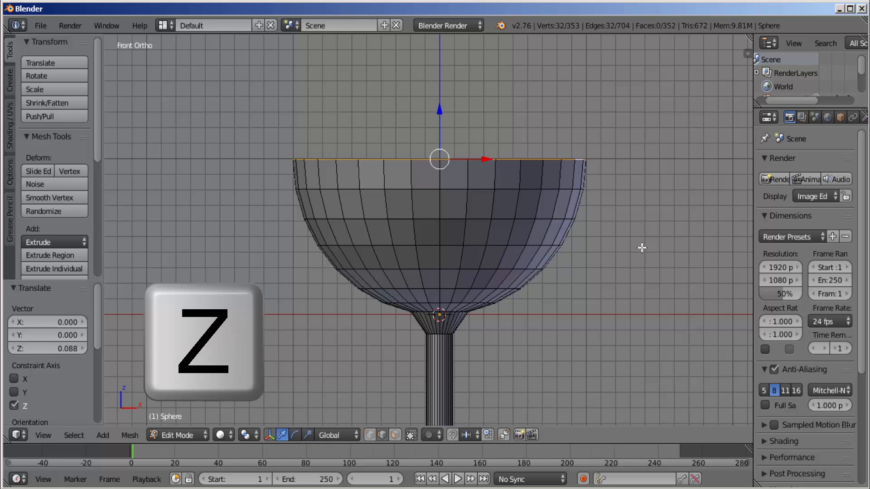
{"action": "key", "text": "z"}
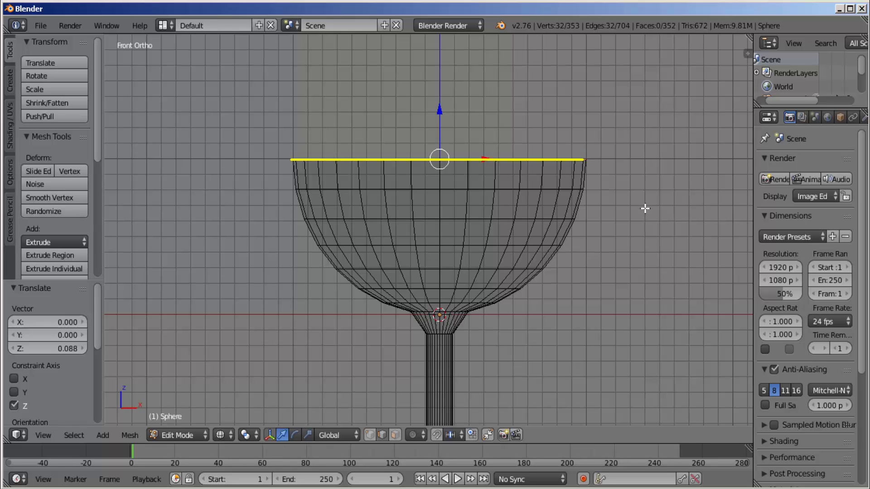
{"action": "scroll", "coordinate": [644, 209], "scroll_direction": "up", "scroll_amount": 2}
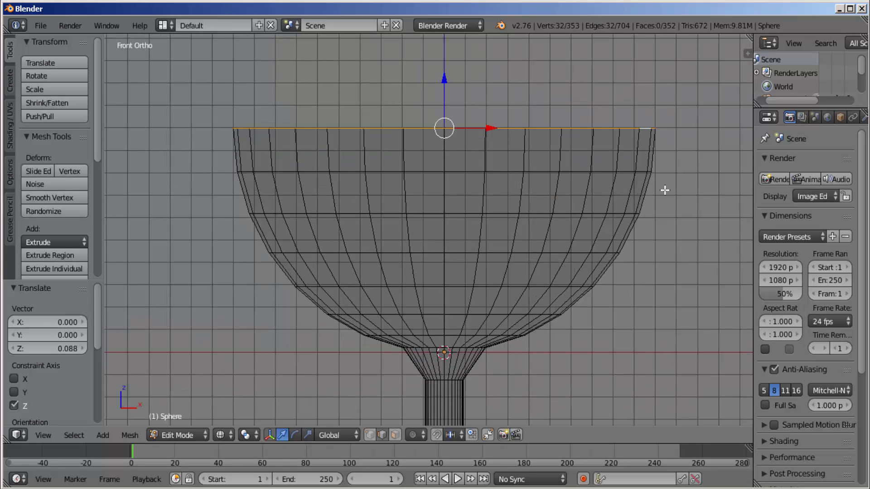
{"action": "key", "text": "e"}
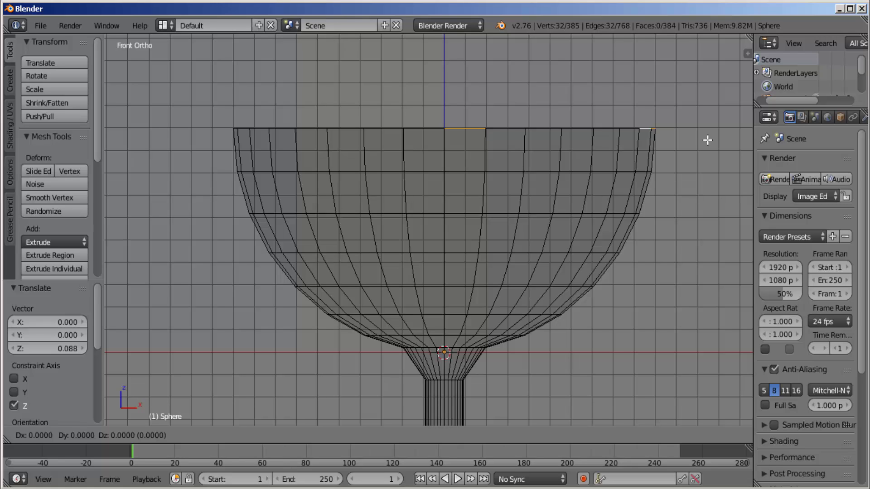
{"action": "key", "text": "Escape"}
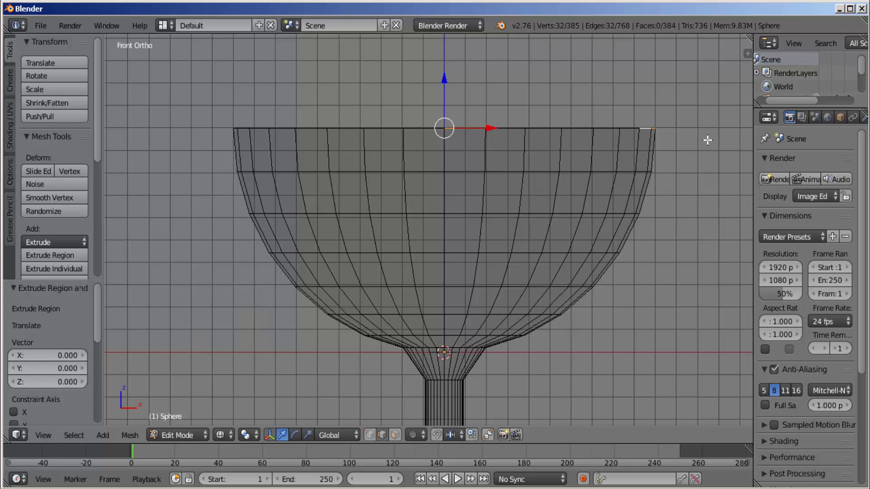
- Scale the extruded rim loop inward by about 0.817, and enlarge it by about 1.161 to leave a thin lip around the bowl
{"action": "key", "text": "s"}
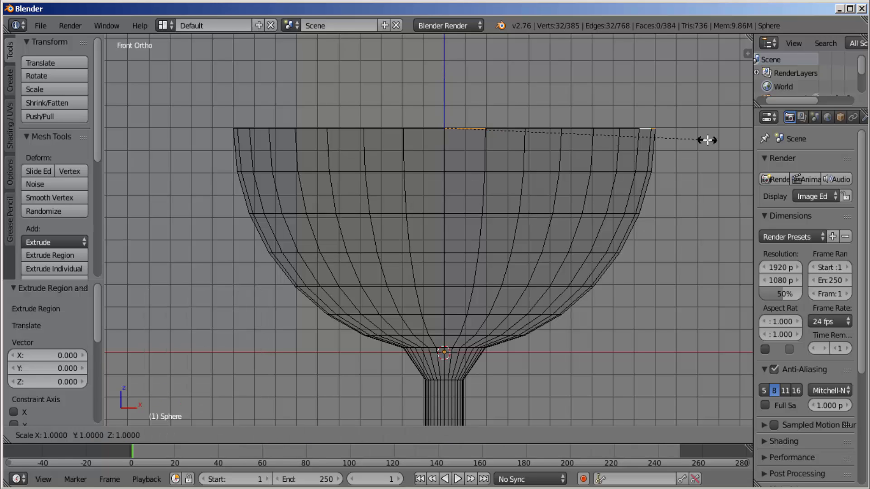
{"action": "left_click", "coordinate": [661, 132]}
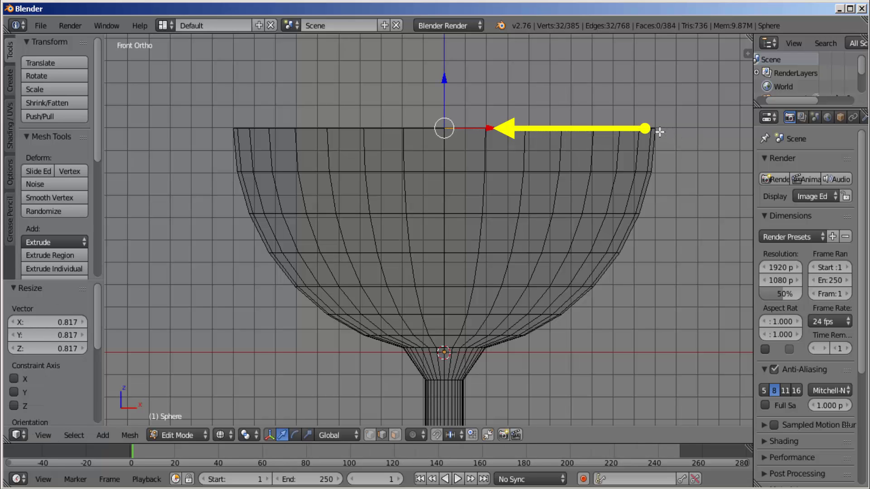
{"action": "middle_click_drag", "start_coordinate": [582, 87], "coordinate": [579, 108]}
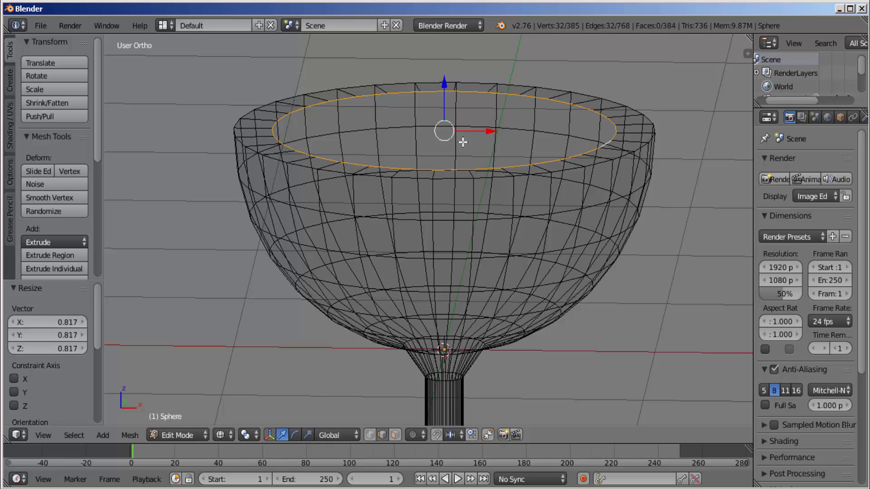
{"action": "key", "text": "s"}
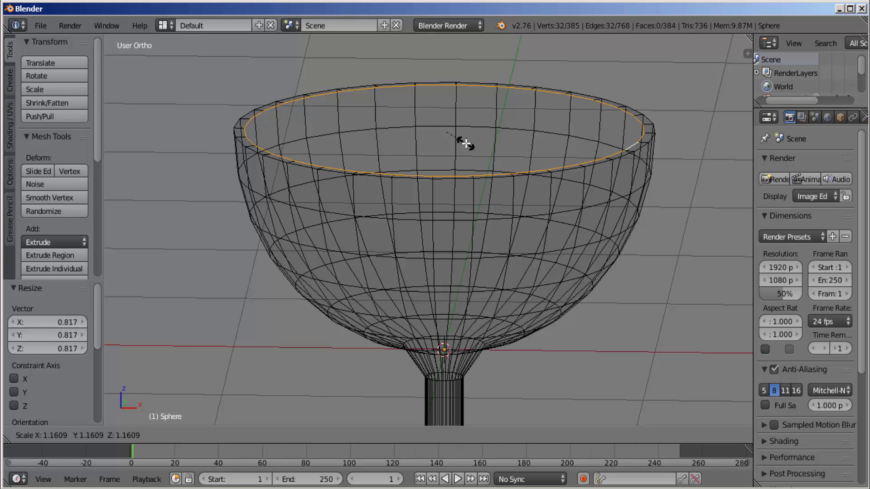
{"action": "left_click", "coordinate": [466, 144]}
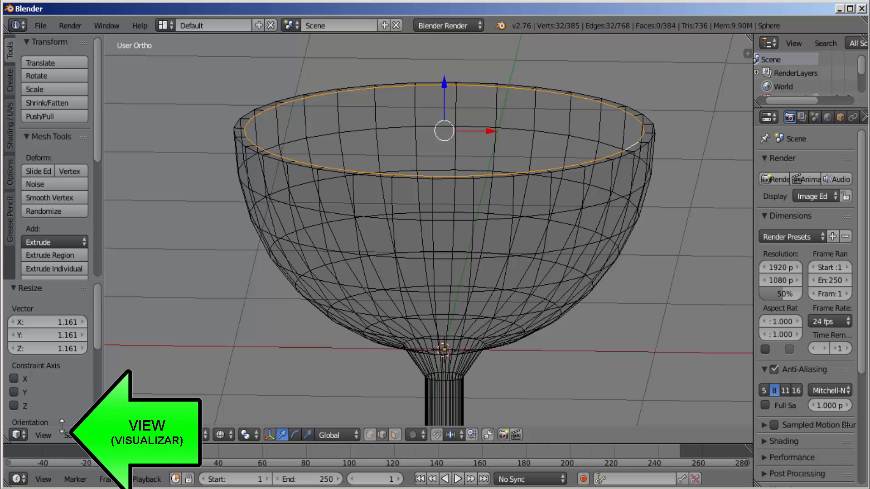
- In the front view, extrude the inner rim loop down along Z by about 0.190 and scale it to about 0.960
{"action": "left_click", "coordinate": [46, 432]}
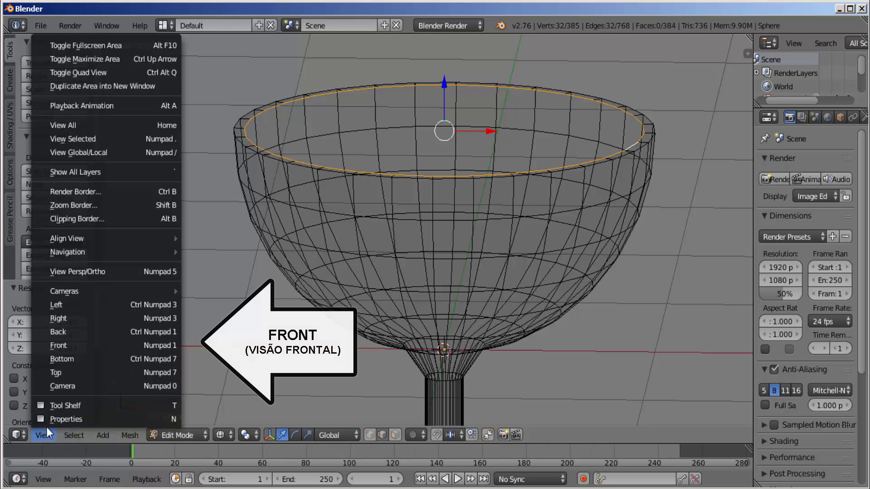
{"action": "left_click", "coordinate": [79, 345]}
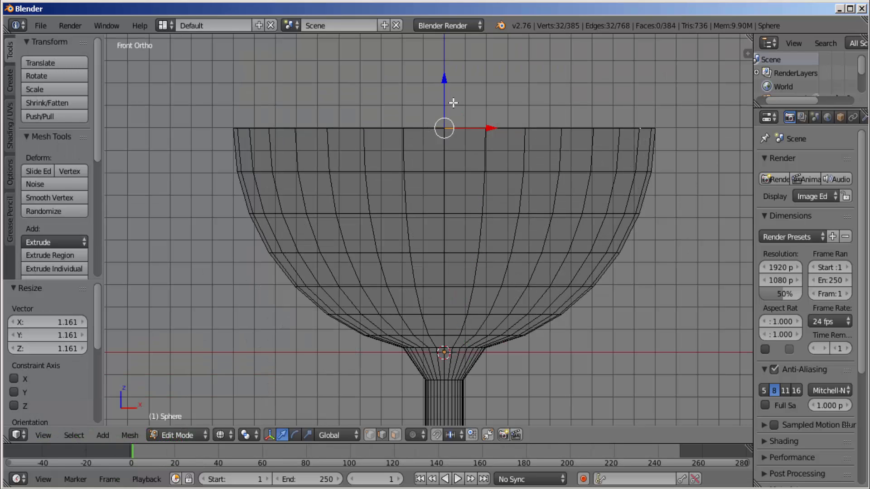
{"action": "key", "text": "e"}
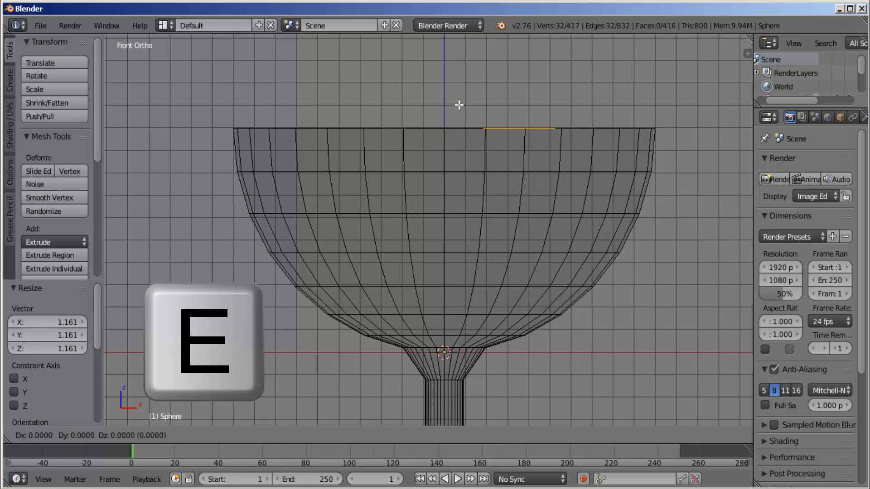
{"action": "key", "text": "z"}
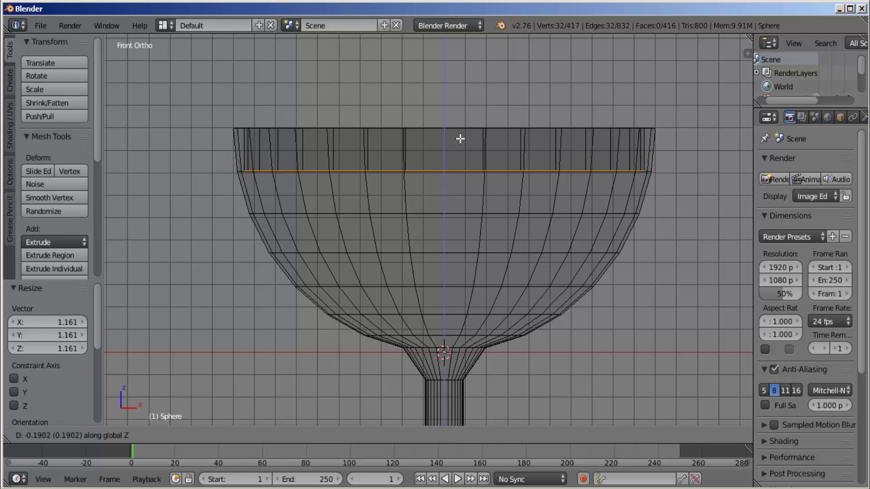
{"action": "left_click", "coordinate": [460, 139]}
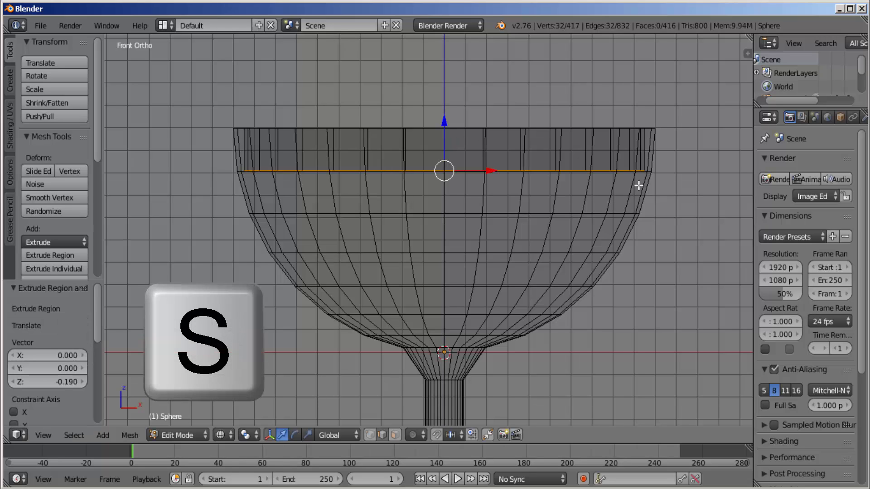
{"action": "key", "text": "s"}
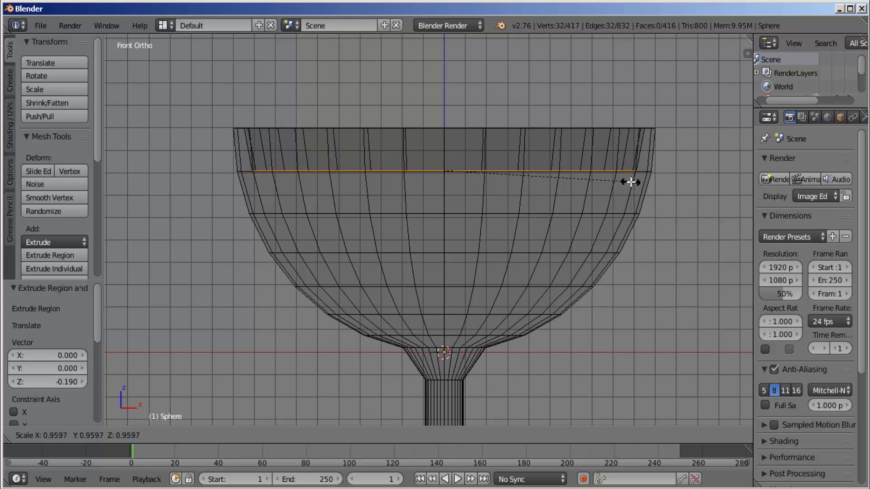
{"action": "left_click", "coordinate": [631, 181]}
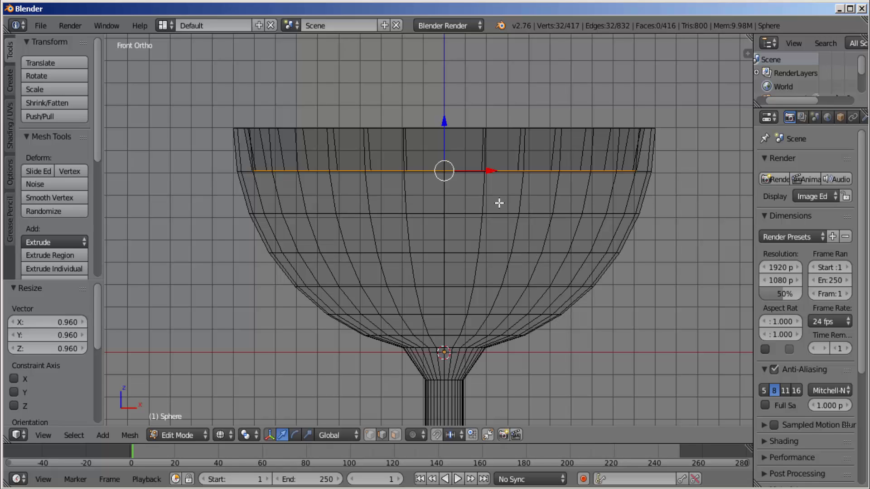
- Extrude the inner wall's loop down along Z by about 0.184 and scale it to about 0.938 to follow the bowl
{"action": "key", "text": "e"}
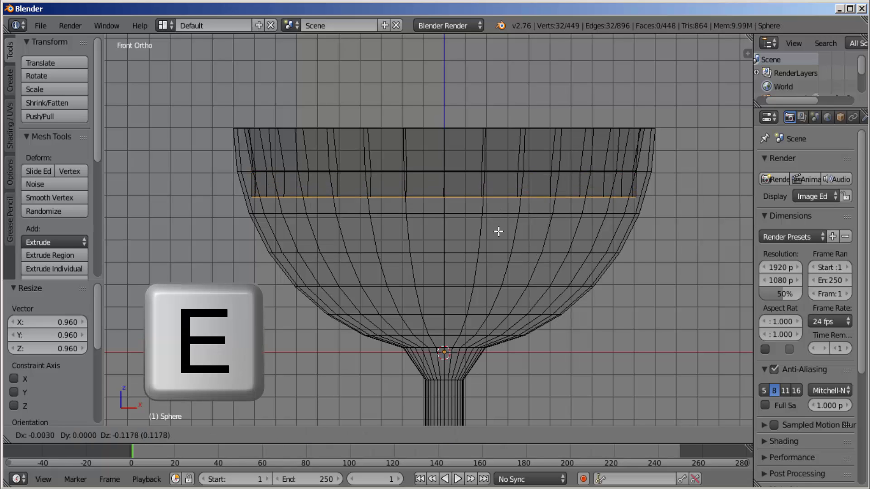
{"action": "key", "text": "z"}
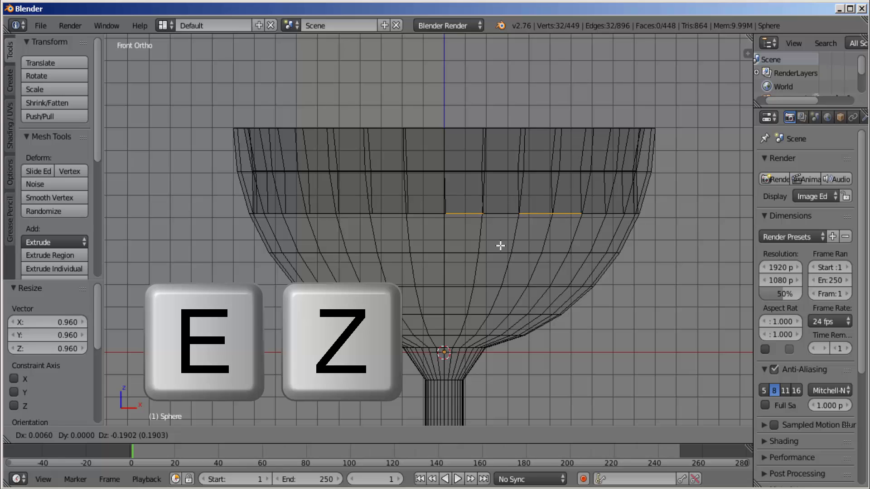
{"action": "key", "text": "z"}
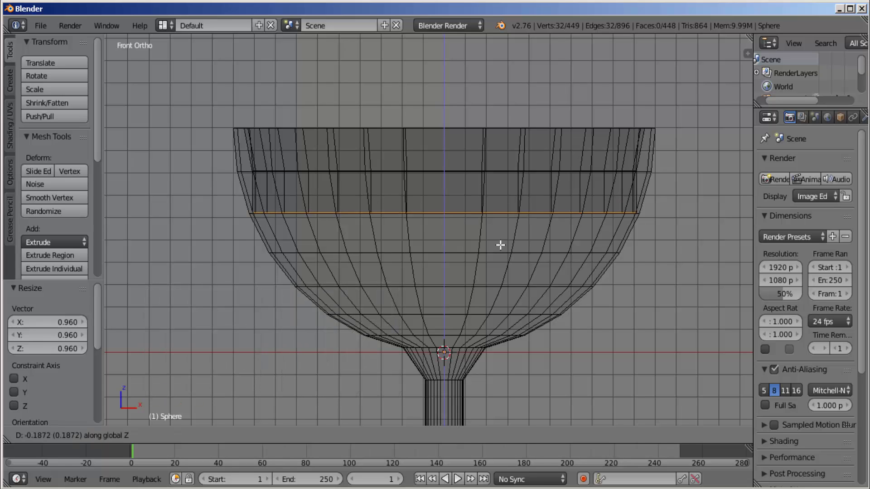
{"action": "left_click", "coordinate": [504, 245]}
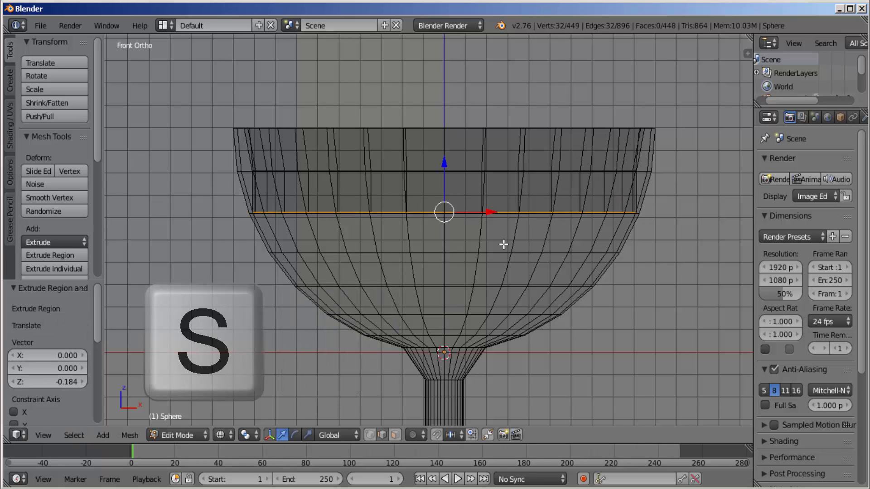
{"action": "key", "text": "s"}
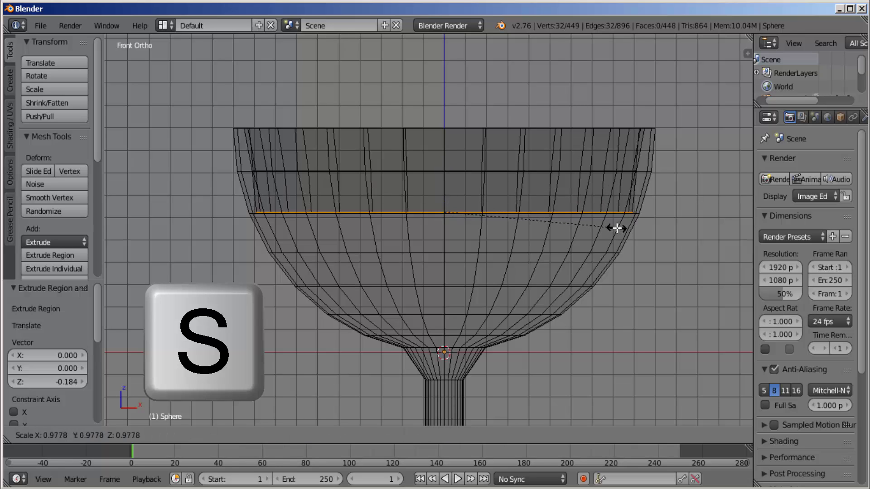
{"action": "left_click", "coordinate": [610, 228]}
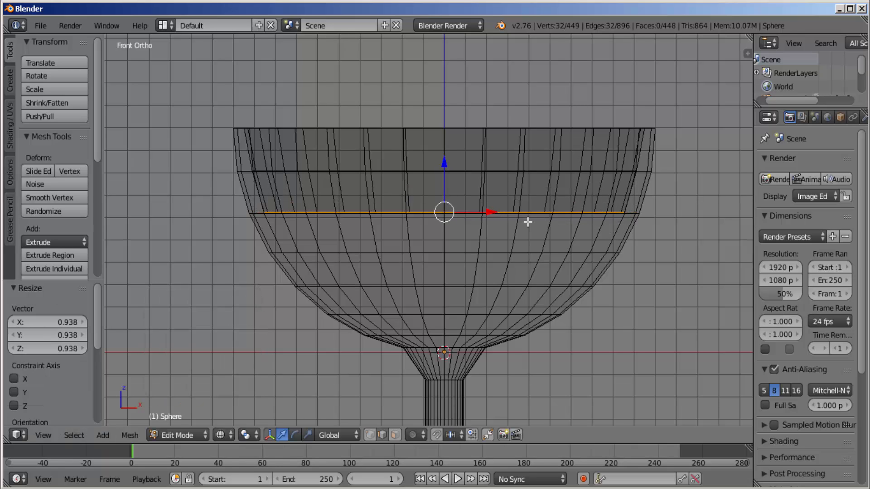
- Extend the inner wall with another extrusion about 0.112 down along Z, and scale its loop to about 0.939
{"action": "key", "text": "e"}
{"action": "key", "text": "z"}
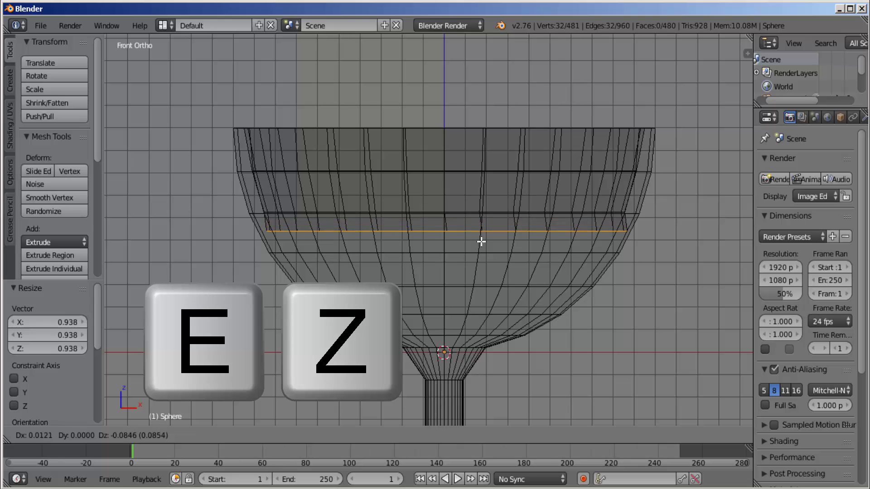
{"action": "left_click", "coordinate": [483, 246]}
{"action": "key", "text": "s"}
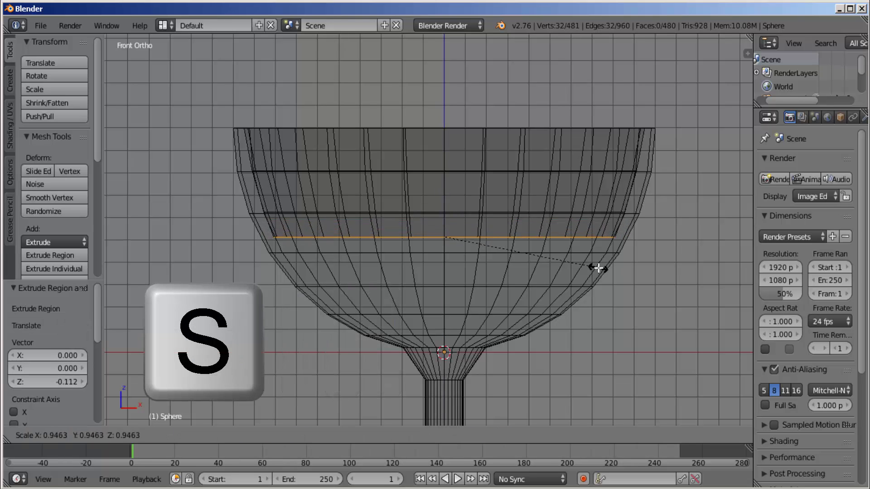
{"action": "left_click", "coordinate": [597, 267]}
- Extrude the inner wall's lowest loop about 0.139 down along Z and narrow it to about 0.899
{"action": "key", "text": "e"}
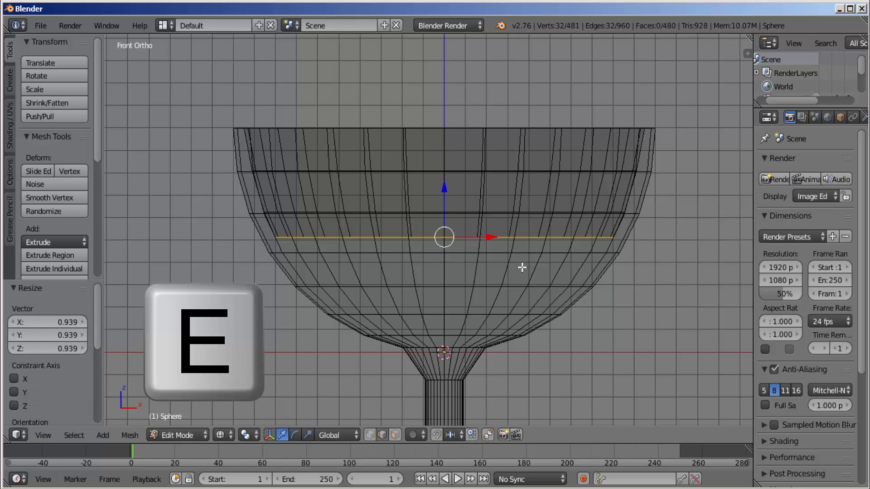
{"action": "key", "text": "z"}
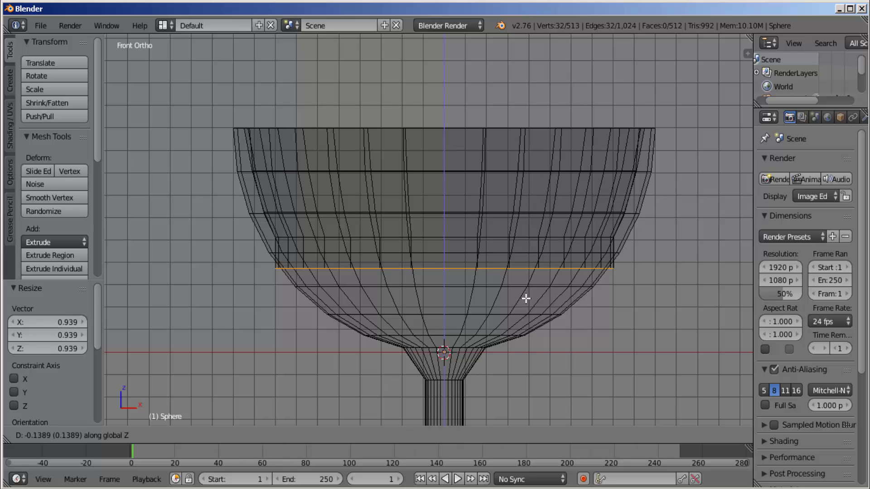
{"action": "left_click", "coordinate": [525, 298]}
{"action": "key", "text": "s"}
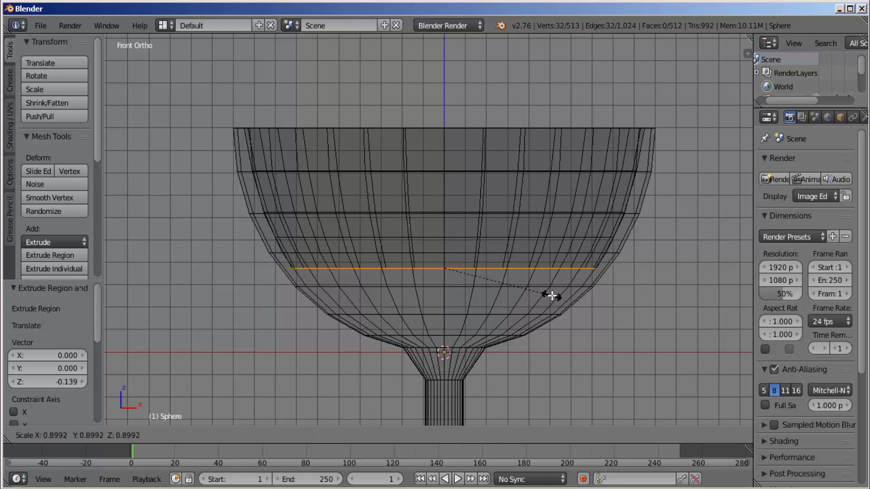
{"action": "left_click", "coordinate": [552, 296]}
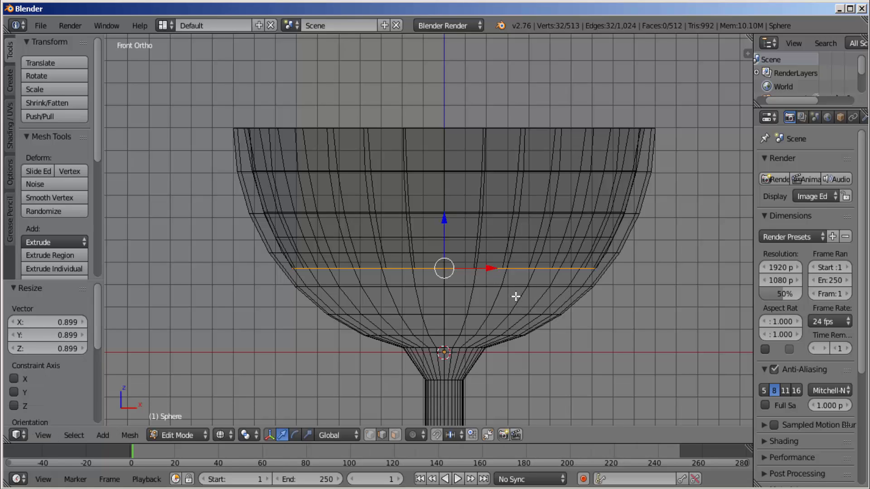
{"action": "key", "text": "s"}
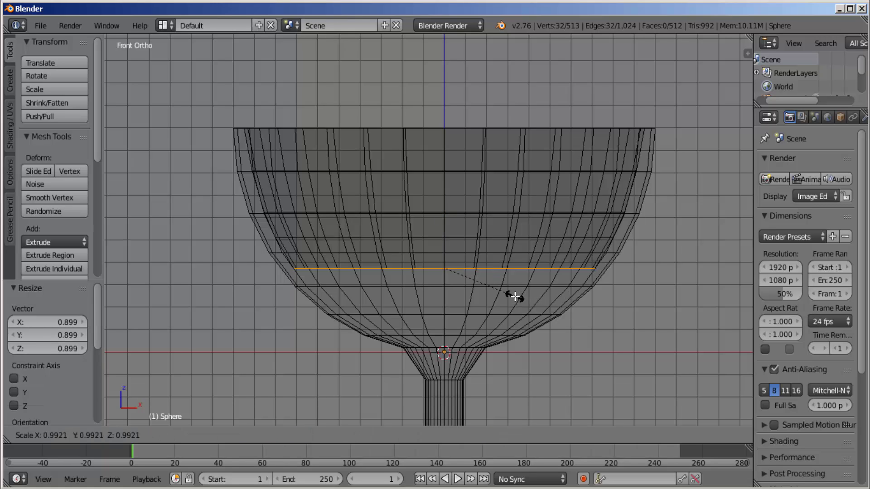
{"action": "key", "text": "z"}
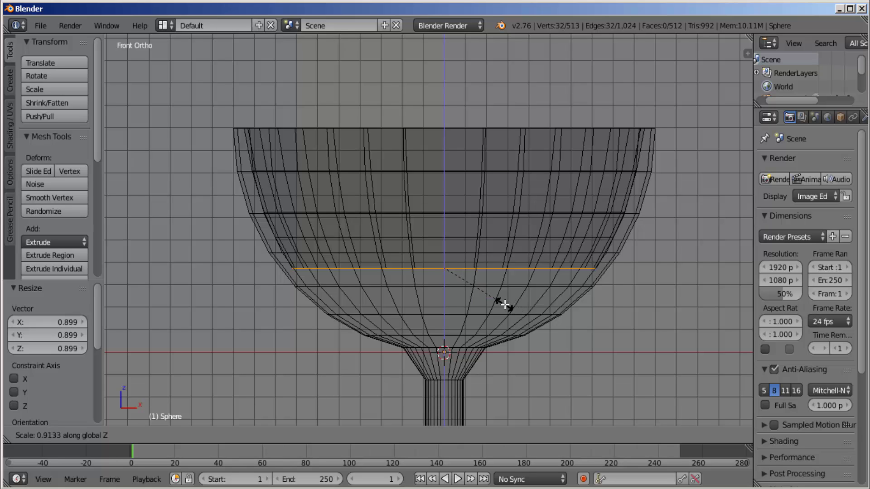
{"action": "left_click", "coordinate": [505, 305]}
- Extrude the inner loop about 0.075 down along Z and scale it to about 0.914 to stay inside the outer wall
{"action": "key", "text": "e"}
{"action": "key", "text": "z"}
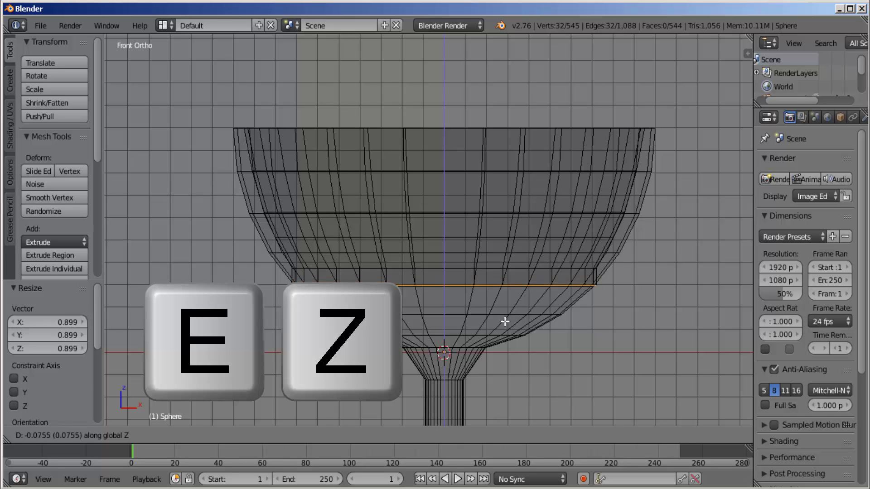
{"action": "left_click", "coordinate": [505, 322]}
{"action": "key", "text": "s"}
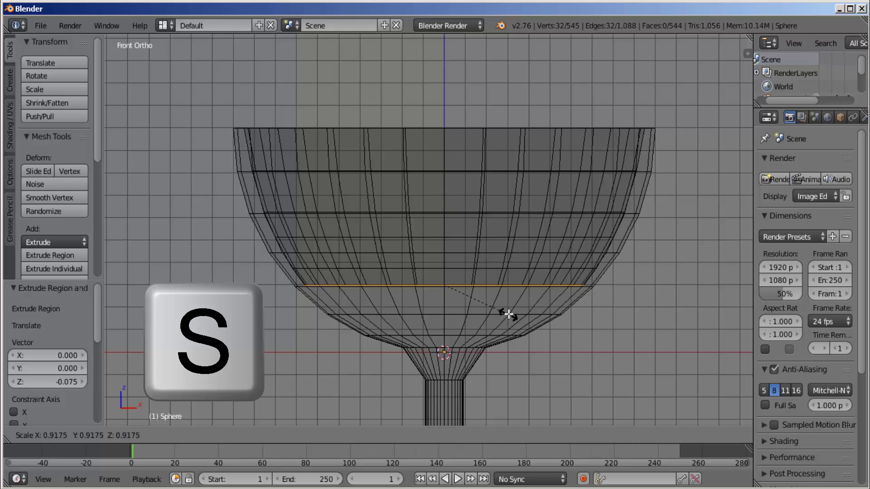
{"action": "left_click", "coordinate": [507, 314]}
- Continue the inner wall toward the bowl's base by extruding its loop about 0.121 down along Z and scaling it to about 0.772
{"action": "key", "text": "e"}
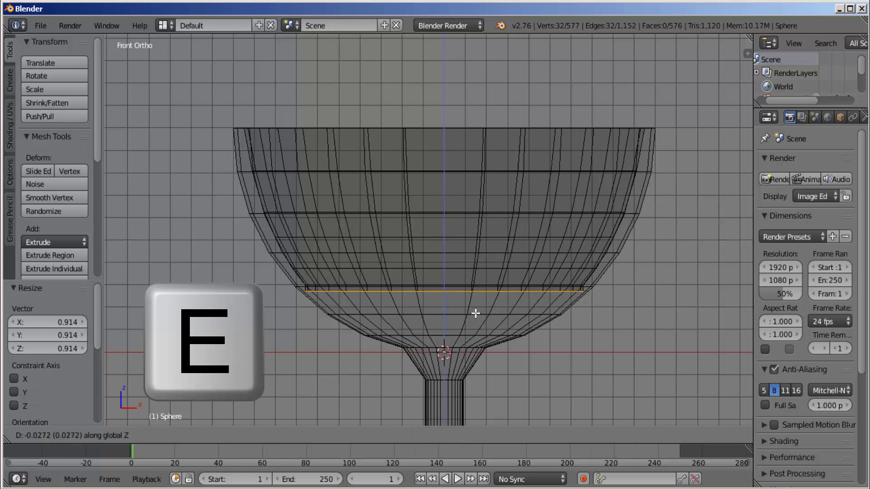
{"action": "key", "text": "z"}
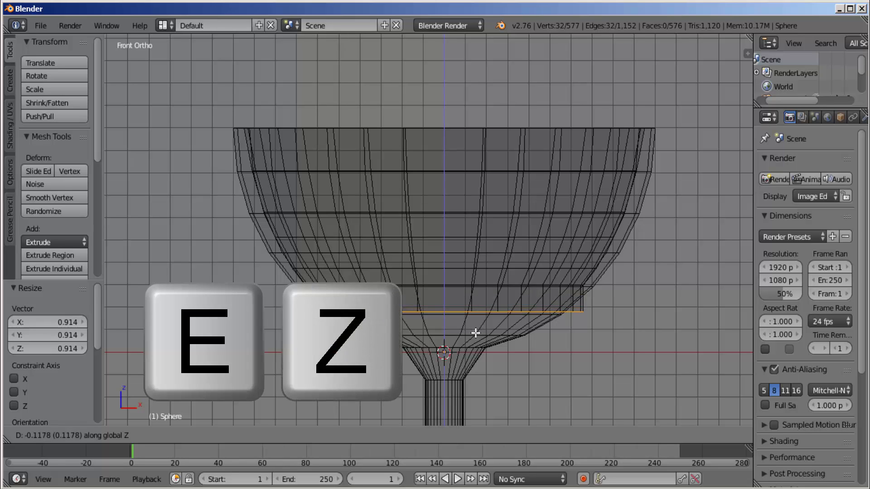
{"action": "left_click", "coordinate": [476, 334]}
{"action": "key", "text": "s"}
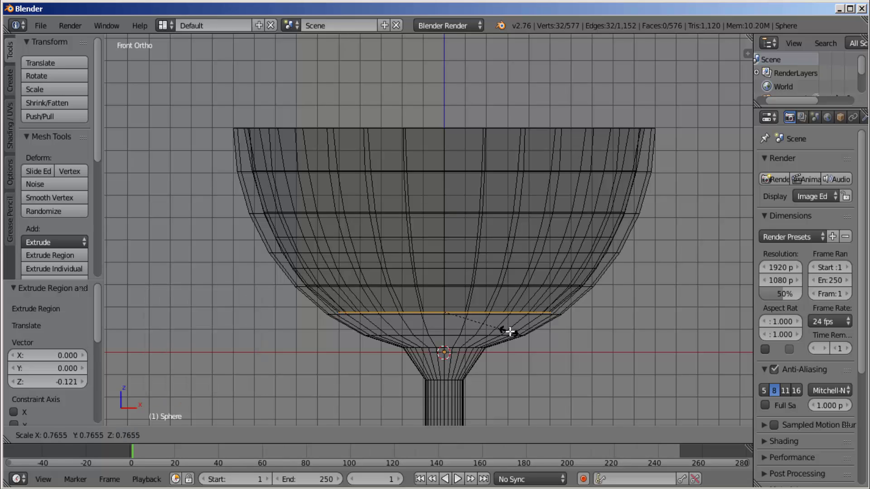
{"action": "left_click", "coordinate": [508, 331]}
- Extrude the inner wall's lowest loop about 0.100 down along Z and scale it to about 0.557
{"action": "key", "text": "e"}
{"action": "key", "text": "z"}
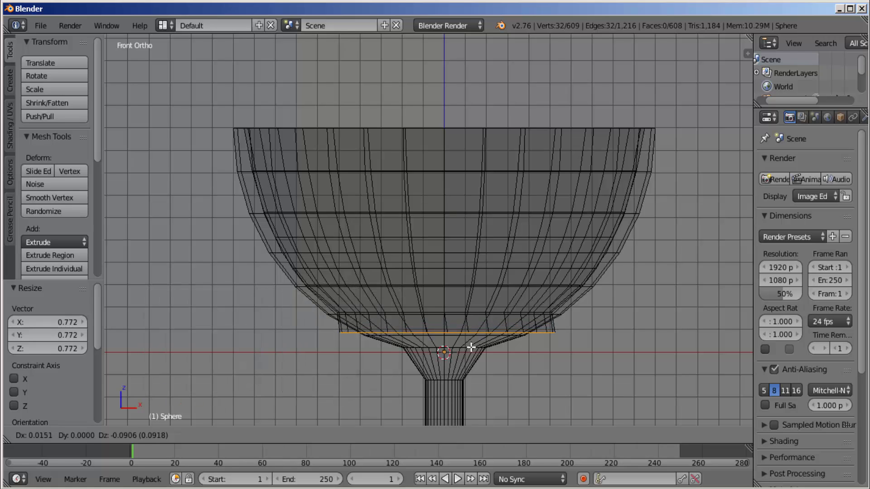
{"action": "key", "text": "z"}
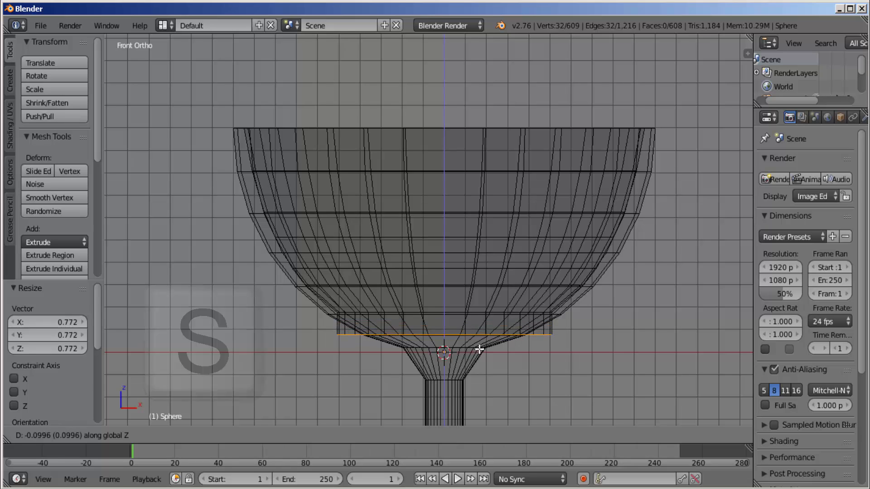
{"action": "left_click", "coordinate": [480, 350]}
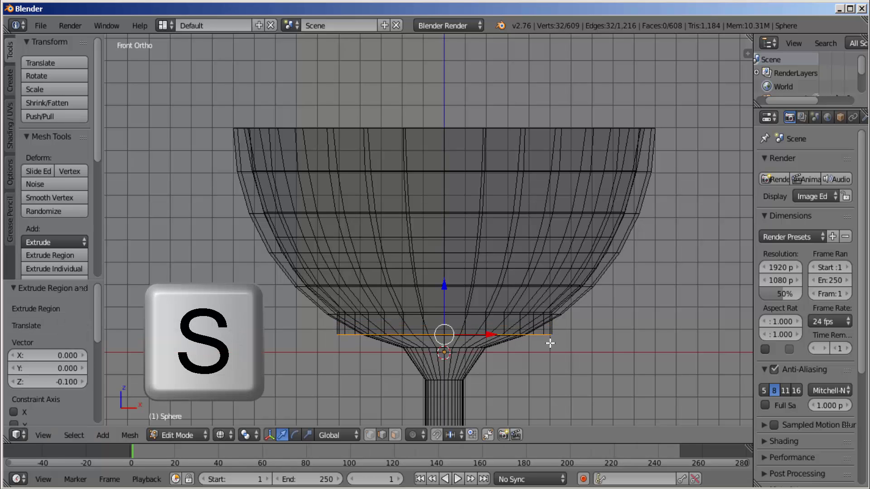
{"action": "key", "text": "s"}
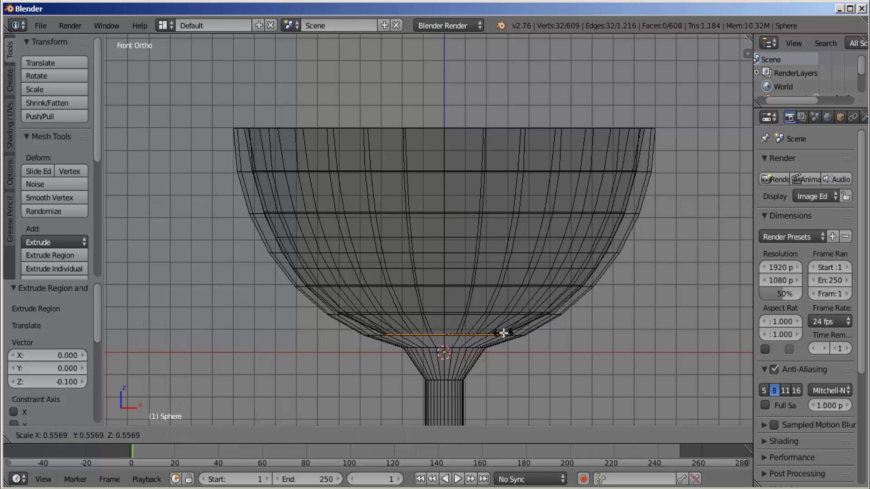
{"action": "left_click", "coordinate": [504, 334]}
- Extrude the inner loop about 0.039 further down along Z near the bowl's base and narrow it to about 0.521
{"action": "key", "text": "e"}
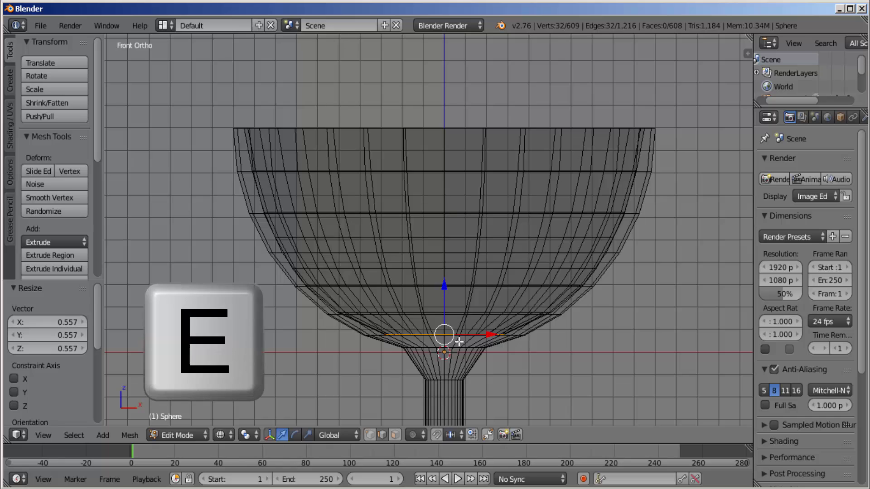
{"action": "key", "text": "z"}
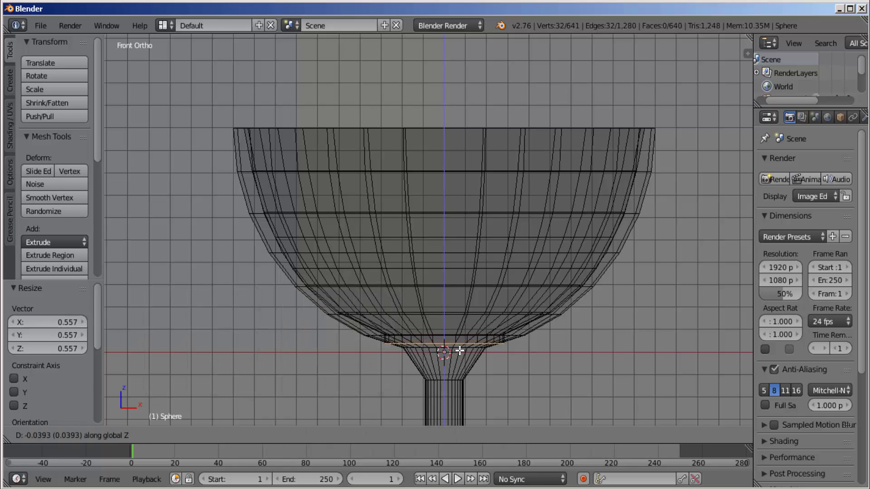
{"action": "left_click", "coordinate": [459, 351]}
{"action": "key", "text": "s"}
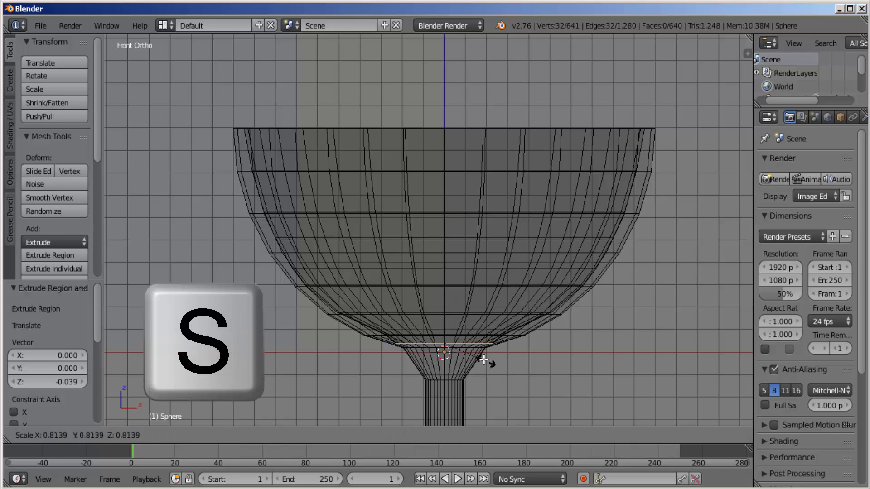
{"action": "left_click", "coordinate": [472, 352]}
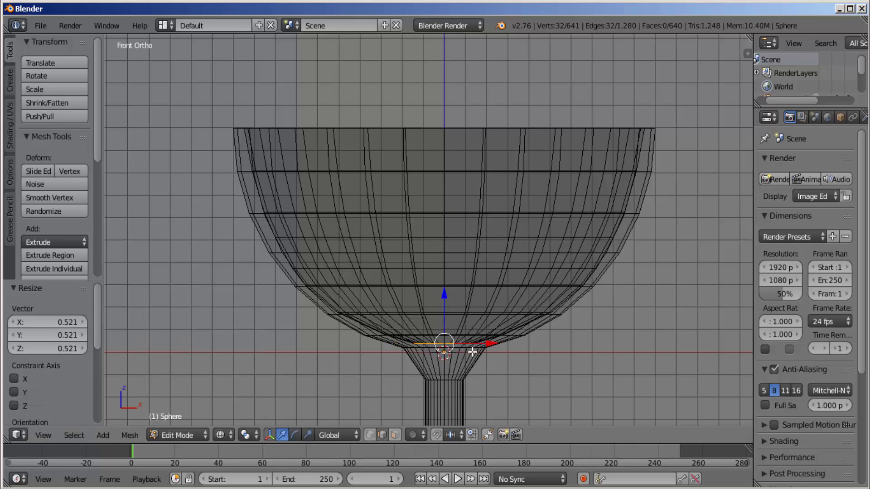
- Close the inner bottom of the bowl by scaling its last loop to 0, and switch the viewport to solid shading
{"action": "key", "text": "s"}
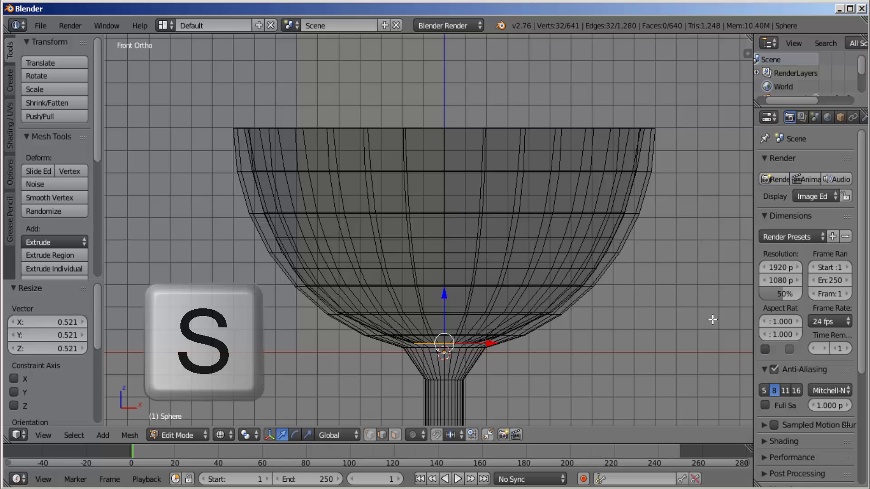
{"action": "key", "text": "0"}
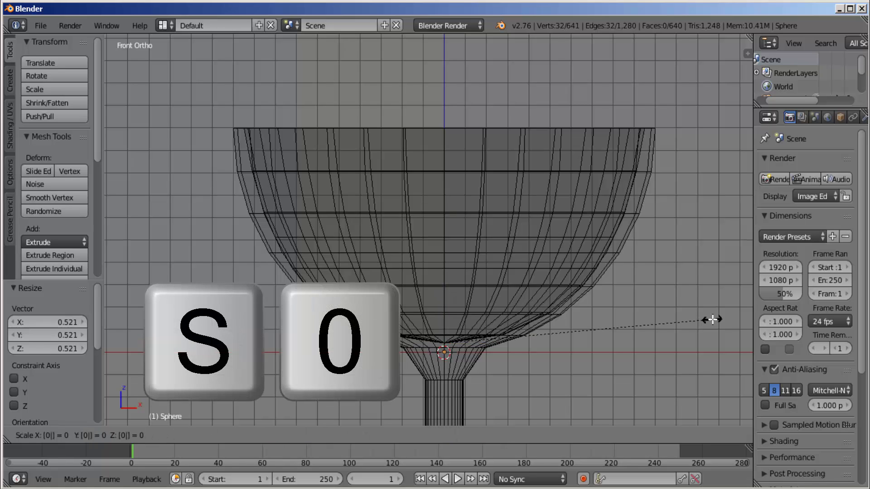
{"action": "left_click", "coordinate": [713, 320]}
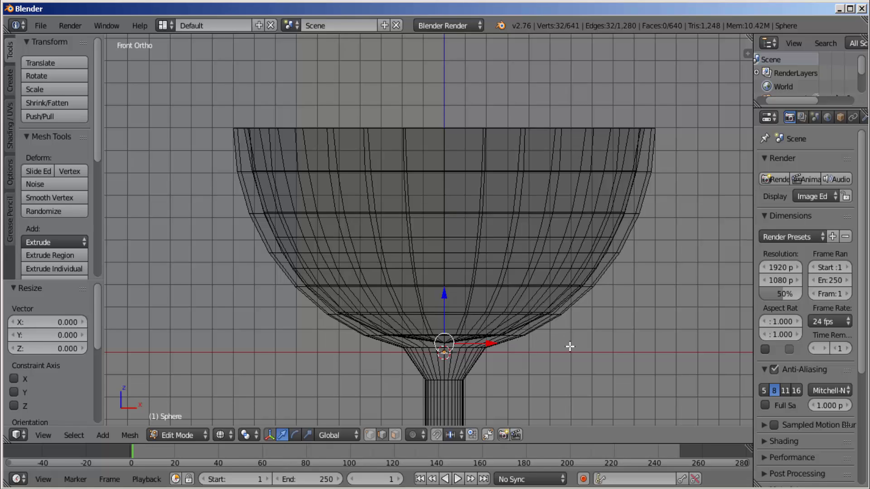
{"action": "key", "text": "z"}
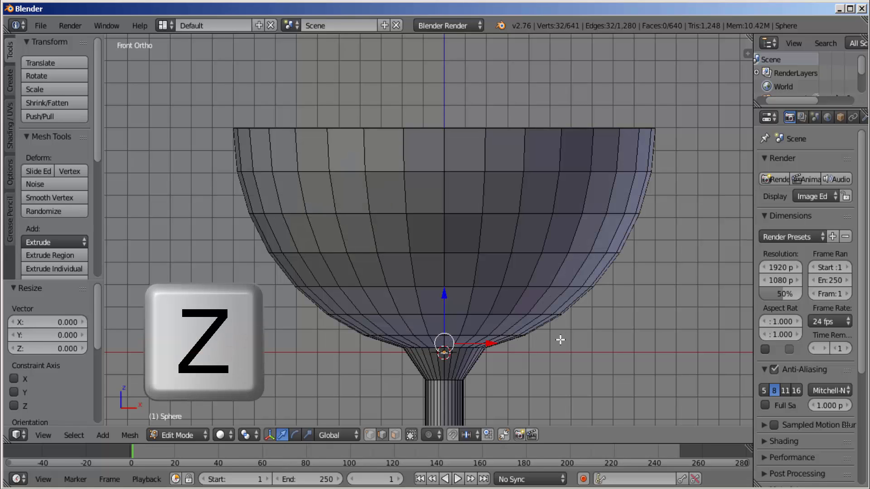
{"action": "middle_click_drag", "start_coordinate": [521, 253], "coordinate": [438, 313]}
{"action": "middle_click_drag", "start_coordinate": [544, 387], "coordinate": [509, 351]}
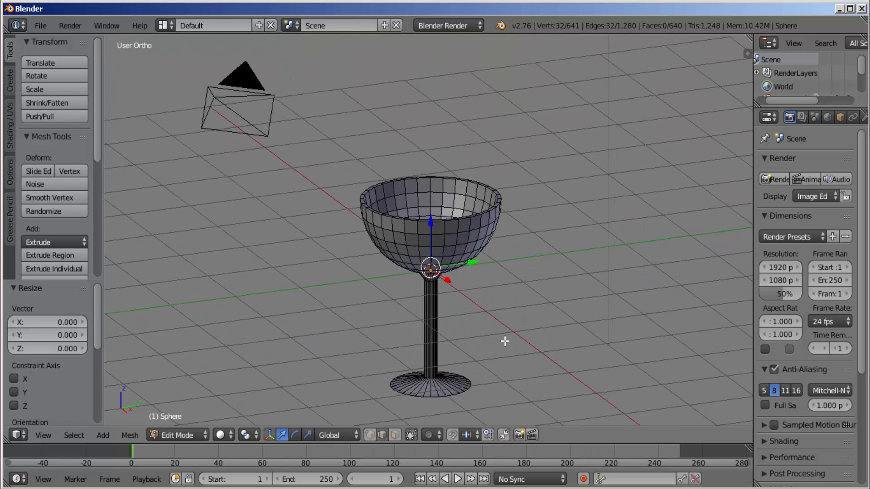
- Select the glass's entire mesh and remove its duplicate vertices
{"action": "key", "text": "a"}
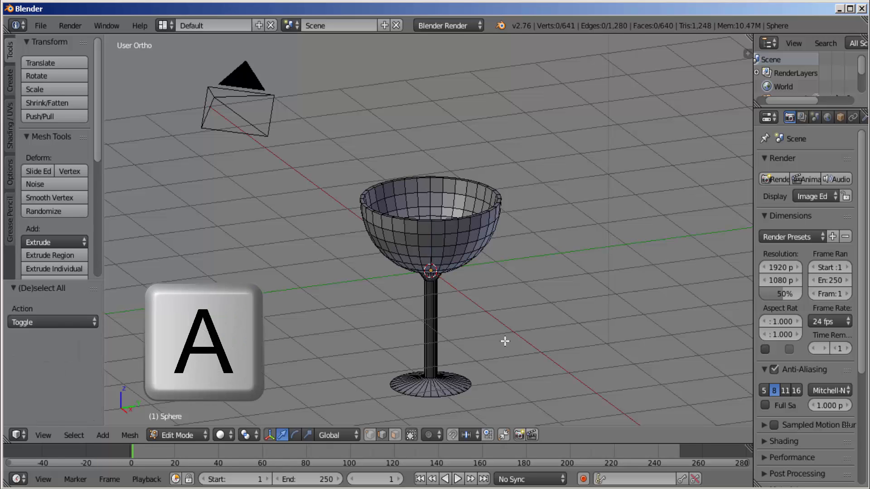
{"action": "key", "text": "a"}
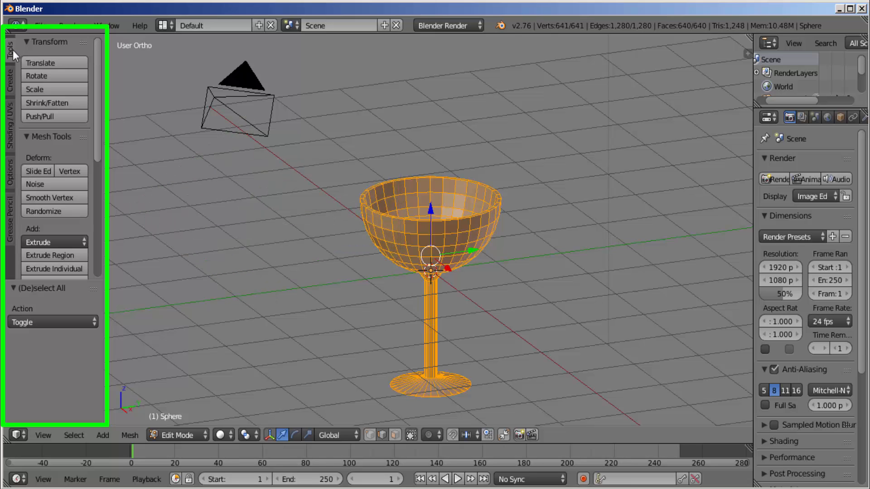
{"action": "scroll", "coordinate": [55, 181], "scroll_direction": "down", "scroll_amount": 10}
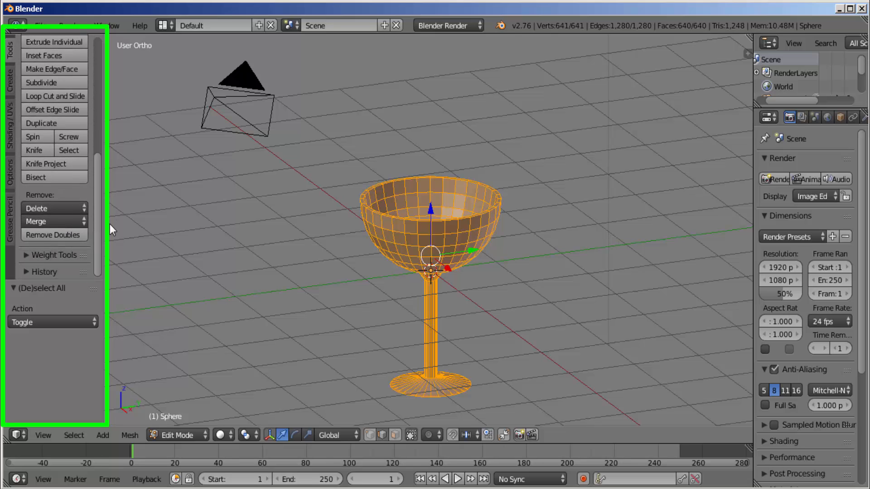
{"action": "left_click", "coordinate": [50, 236]}
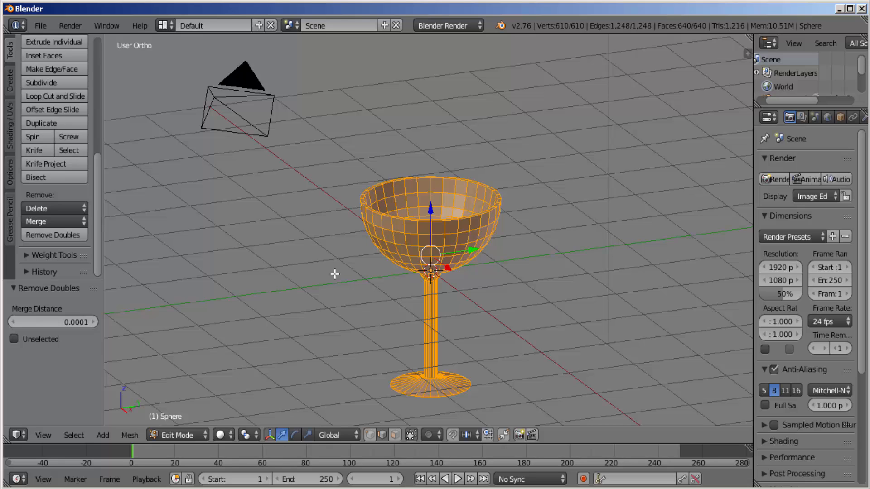
- Recalculate the normals of the whole mesh to face outside and return to Object Mode
{"action": "key", "text": "ctrl+n"}
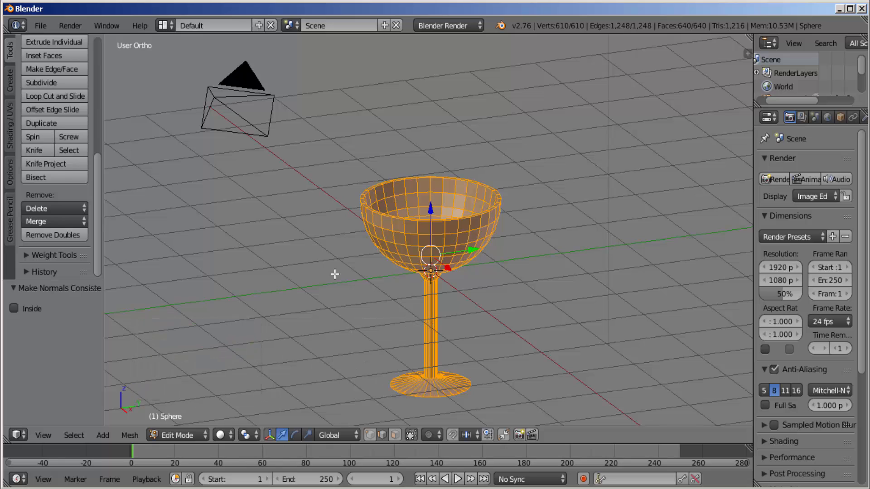
{"action": "left_click", "coordinate": [182, 436]}
{"action": "left_click", "coordinate": [189, 424]}
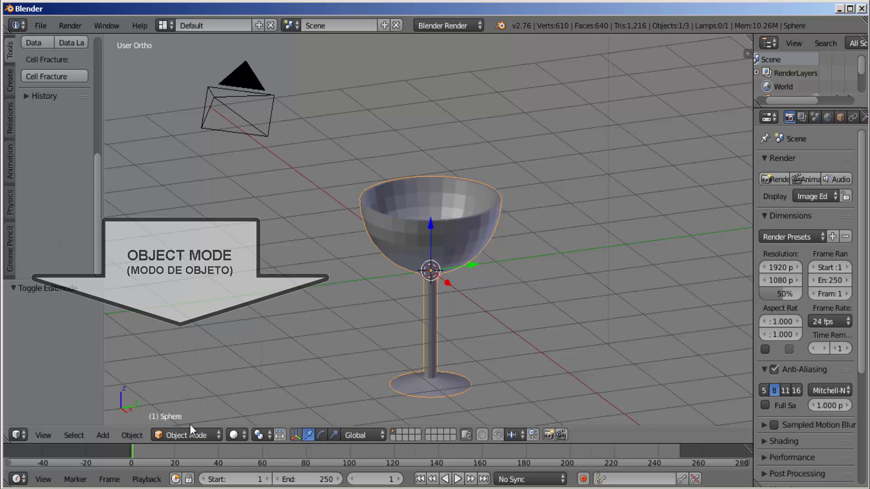
- Widen the object settings area and add a Subdivision Surface modifier to the glass
{"action": "middle_click_drag", "start_coordinate": [603, 298], "coordinate": [577, 299]}
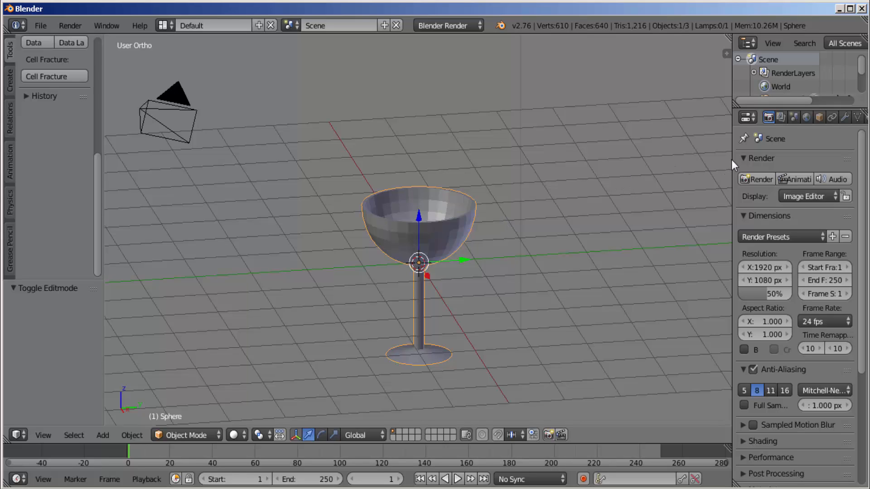
{"action": "left_click_drag", "start_coordinate": [732, 159], "coordinate": [695, 162]}
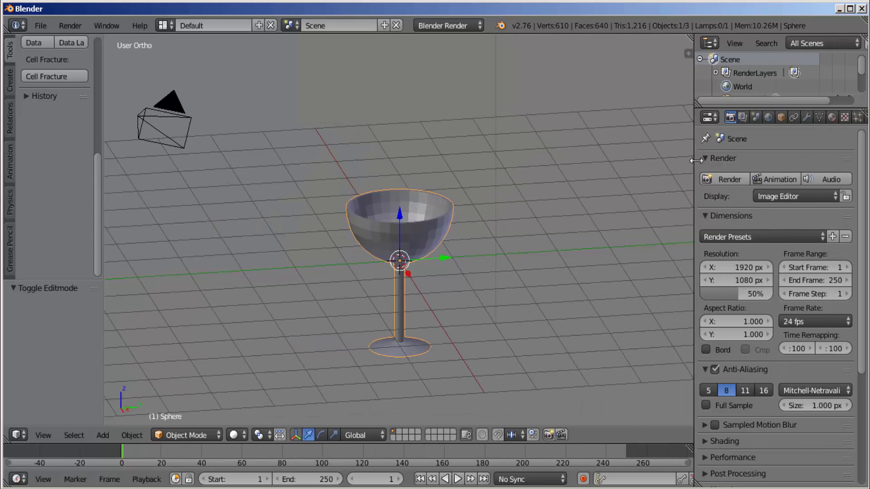
{"action": "left_click", "coordinate": [808, 118]}
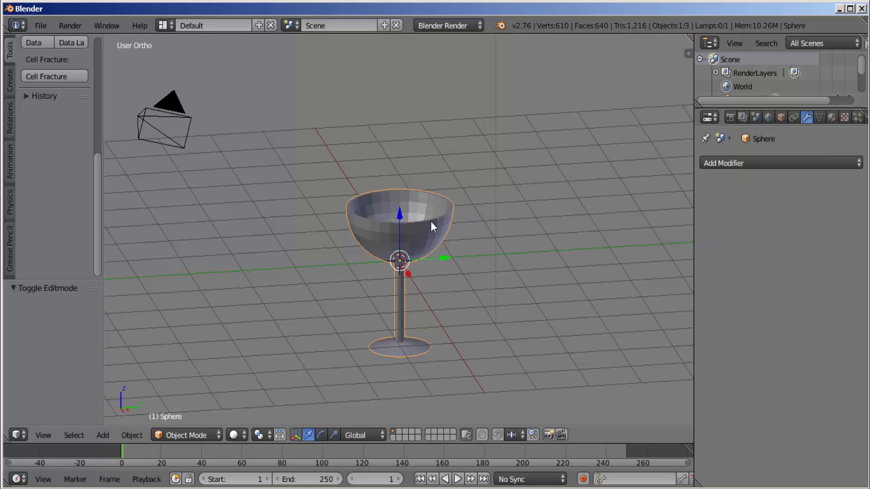
{"action": "left_click", "coordinate": [741, 162]}
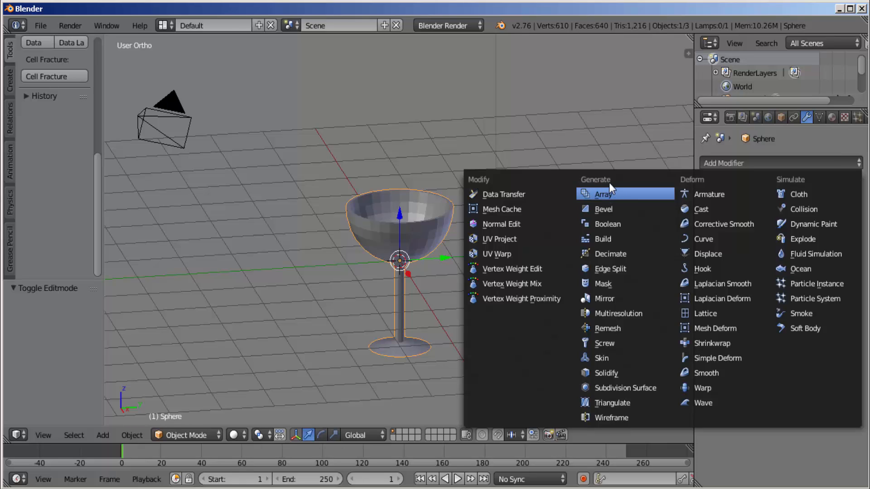
{"action": "left_click", "coordinate": [633, 390]}
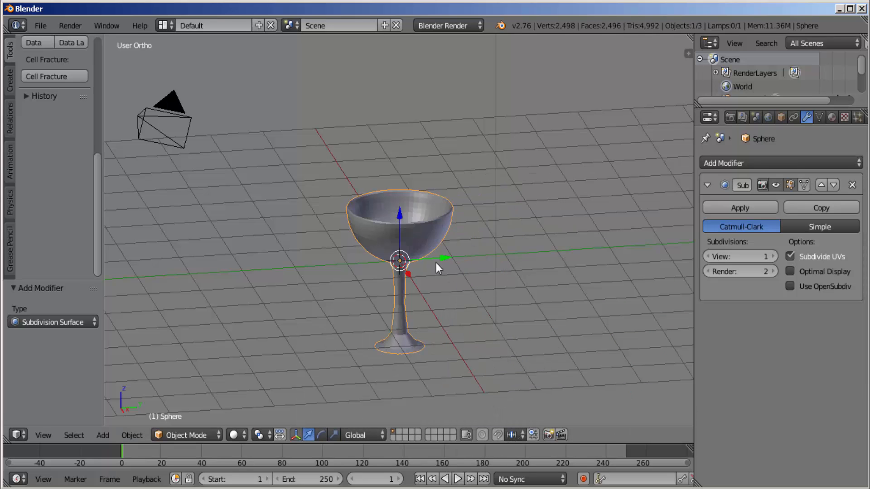
- Set the Subdivision Surface modifier's View and Render subdivisions both to 3
{"action": "scroll", "coordinate": [483, 327], "scroll_direction": "up", "scroll_amount": 4}
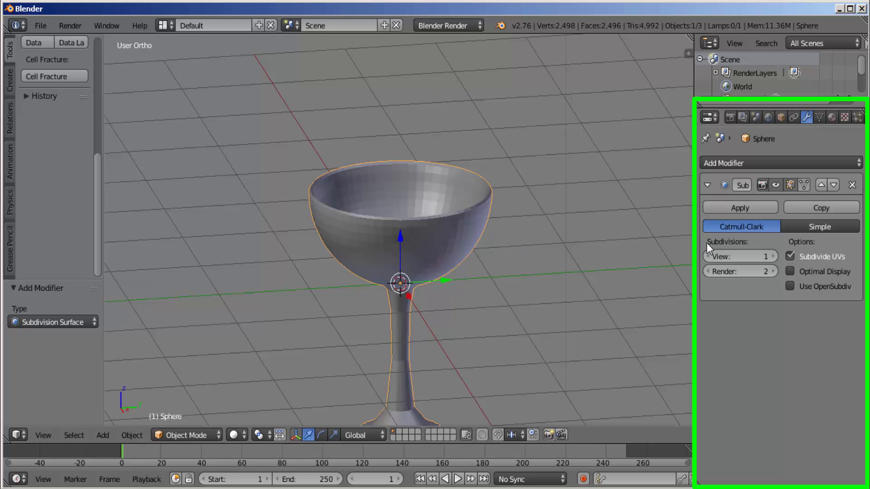
{"action": "left_click", "coordinate": [774, 256]}
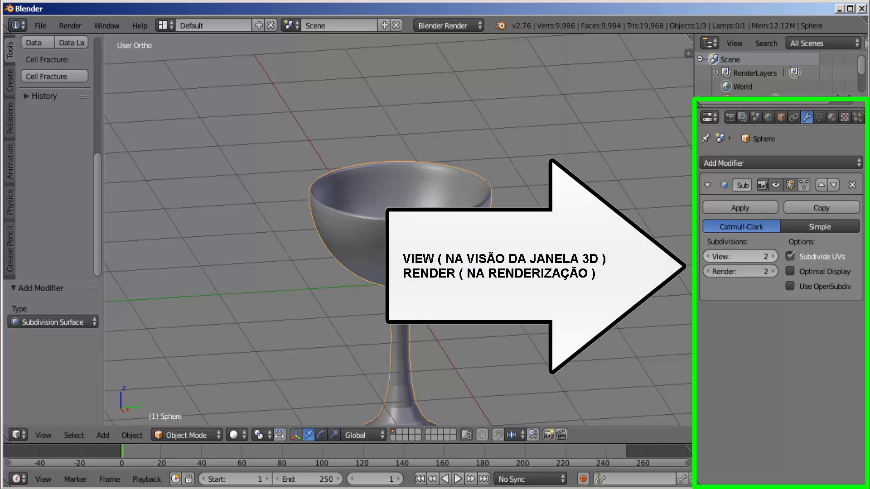
{"action": "left_click", "coordinate": [774, 256]}
{"action": "left_click", "coordinate": [774, 271]}
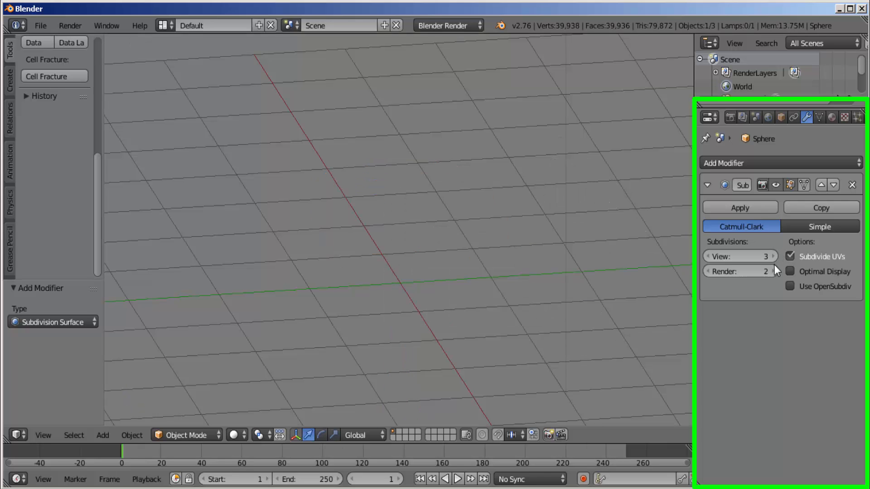
{"action": "scroll", "coordinate": [442, 259], "scroll_direction": "down", "scroll_amount": 2}
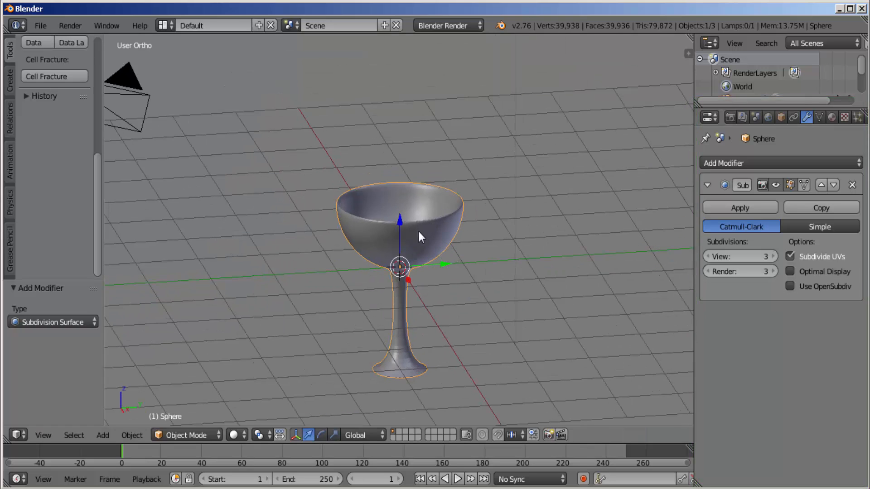
{"action": "scroll", "coordinate": [450, 233], "scroll_direction": "up", "scroll_amount": 5}
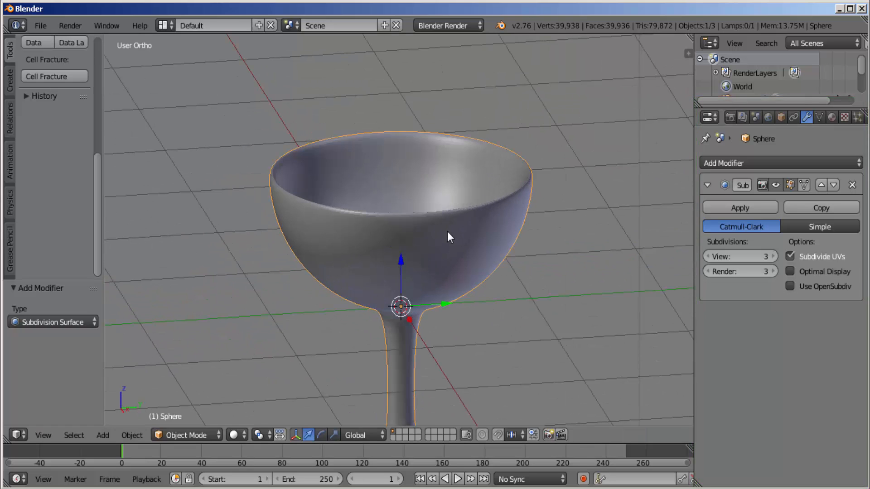
{"action": "scroll", "coordinate": [448, 232], "scroll_direction": "down", "scroll_amount": 4}
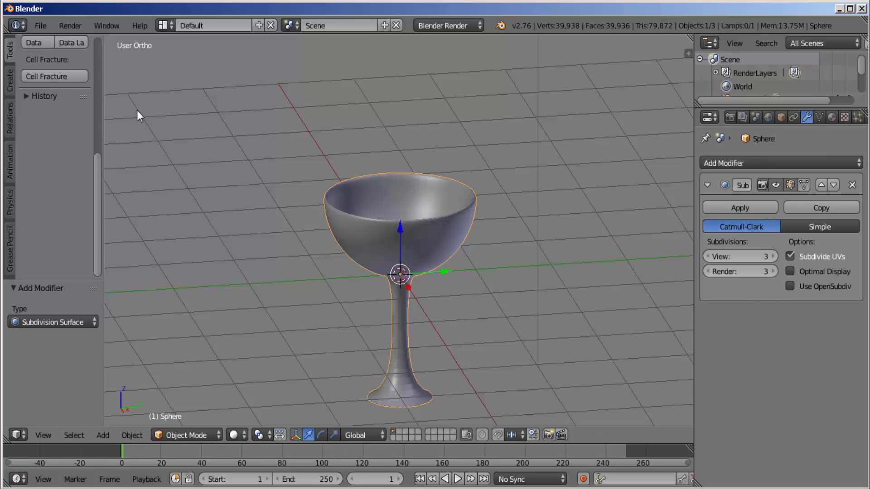
- Apply smooth shading to the glass and switch the 3D view from orthographic to perspective projection
{"action": "left_click_drag", "start_coordinate": [96, 167], "coordinate": [85, 47]}
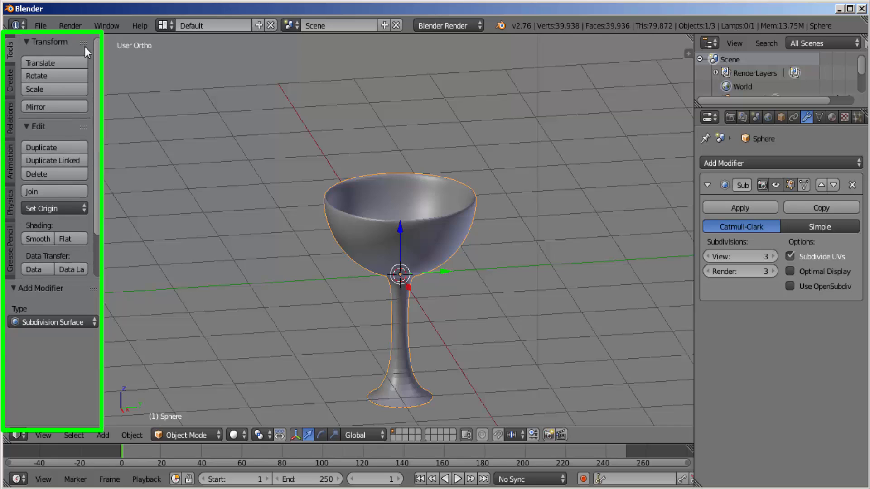
{"action": "scroll", "coordinate": [101, 145], "scroll_direction": "down", "scroll_amount": 4}
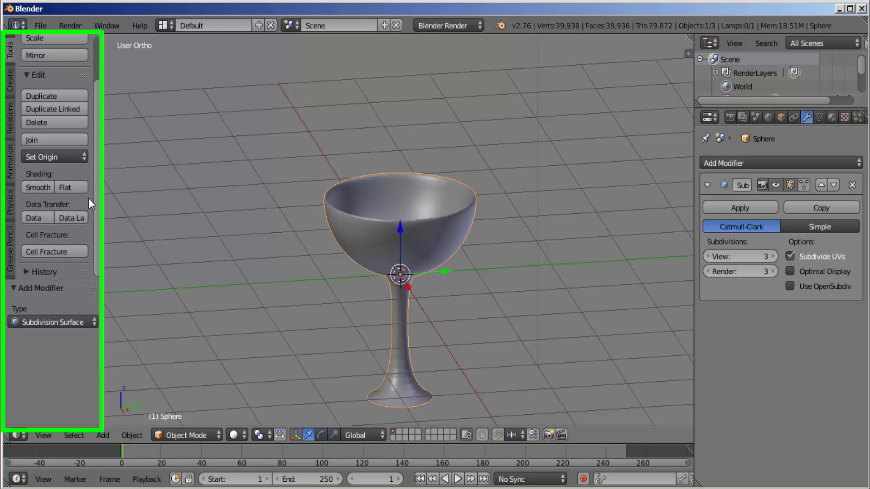
{"action": "left_click", "coordinate": [38, 189]}
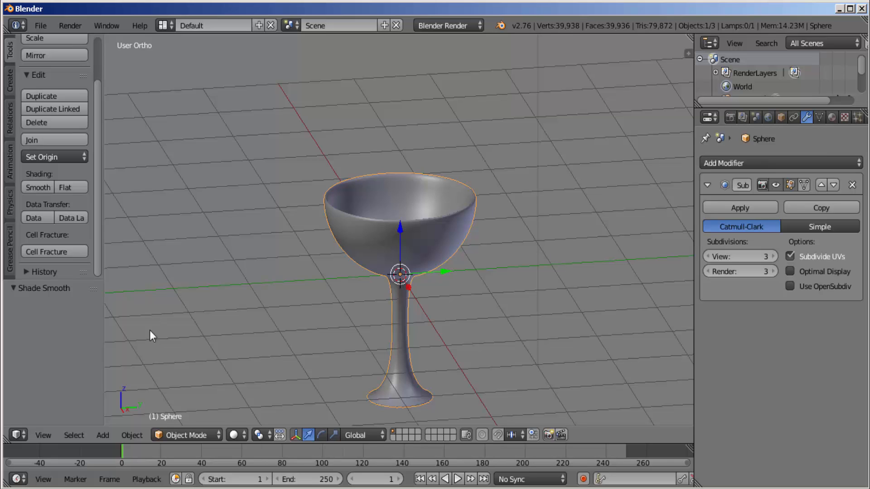
{"action": "left_click", "coordinate": [46, 433]}
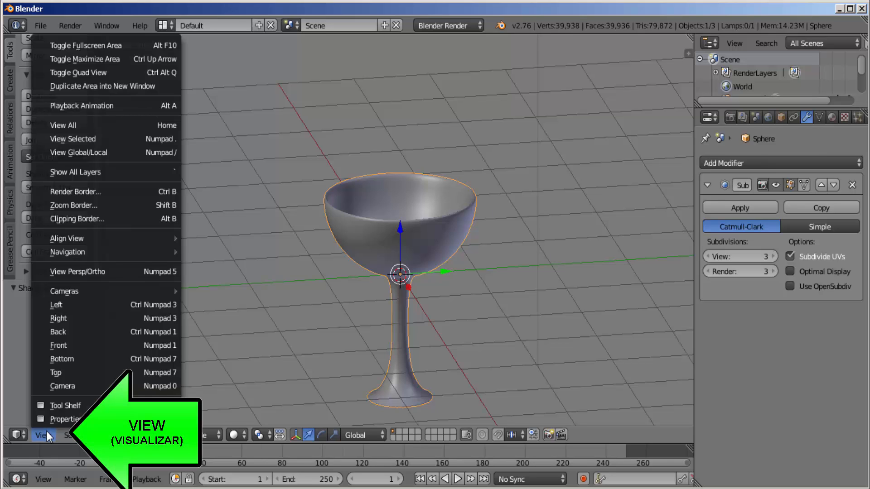
{"action": "left_click", "coordinate": [99, 272]}
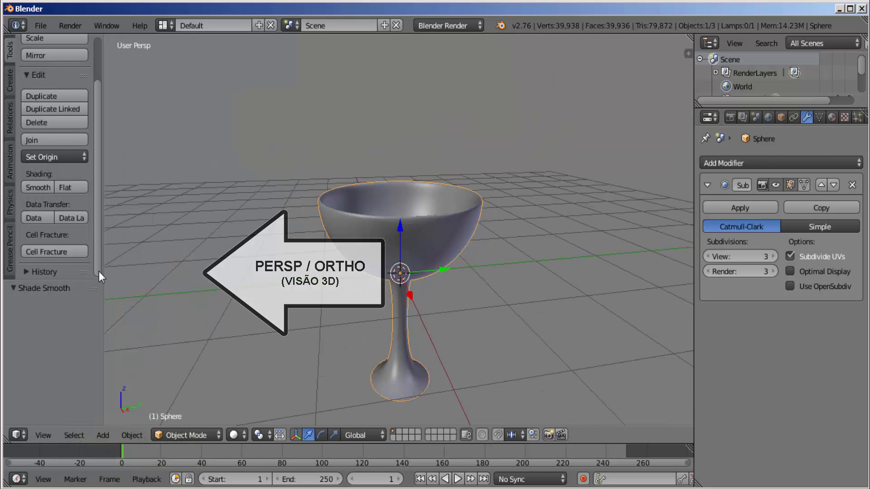
- Raise the glass about 1.8 units along the Z axis so its foot rests near the grid floor
{"action": "scroll", "coordinate": [572, 278], "scroll_direction": "down", "scroll_amount": 3}
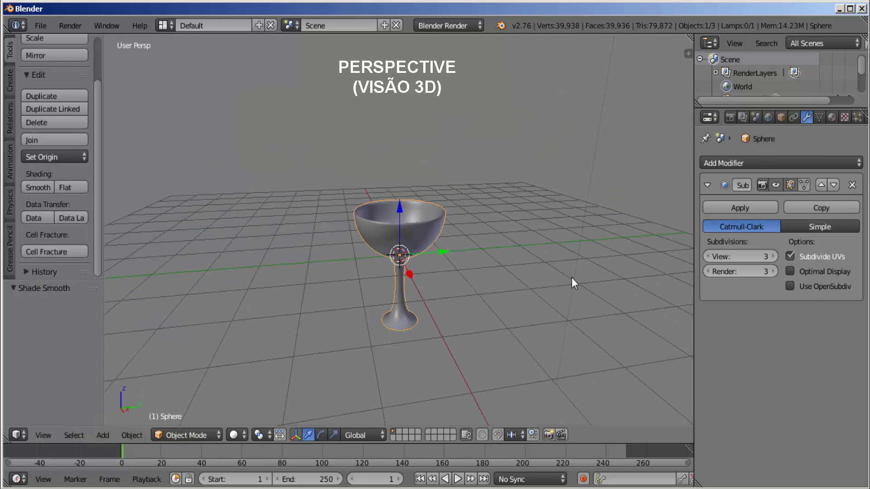
{"action": "middle_click_drag", "start_coordinate": [572, 277], "coordinate": [482, 296]}
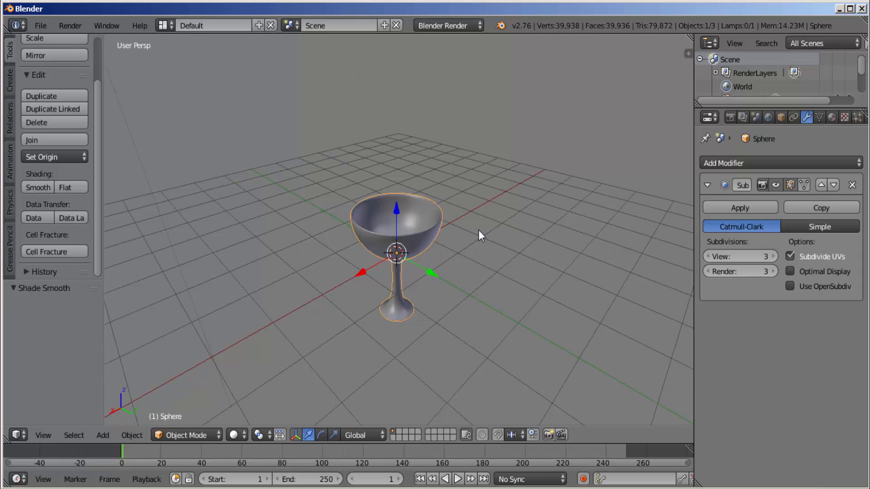
{"action": "left_click", "coordinate": [396, 209]}
{"action": "left_click_drag", "start_coordinate": [396, 209], "coordinate": [409, 130]}
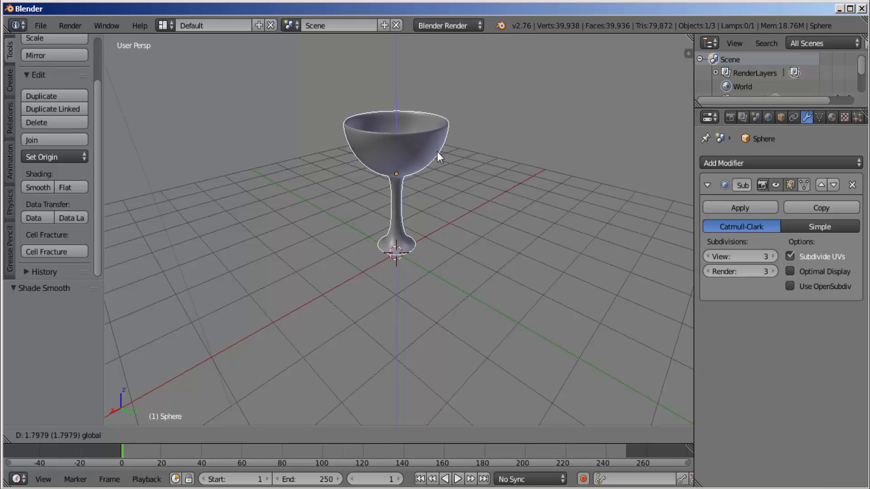
- Widen the object settings area and apply the Subdivision Surface modifier to the glass
{"action": "middle_click_drag", "start_coordinate": [472, 169], "coordinate": [445, 168]}
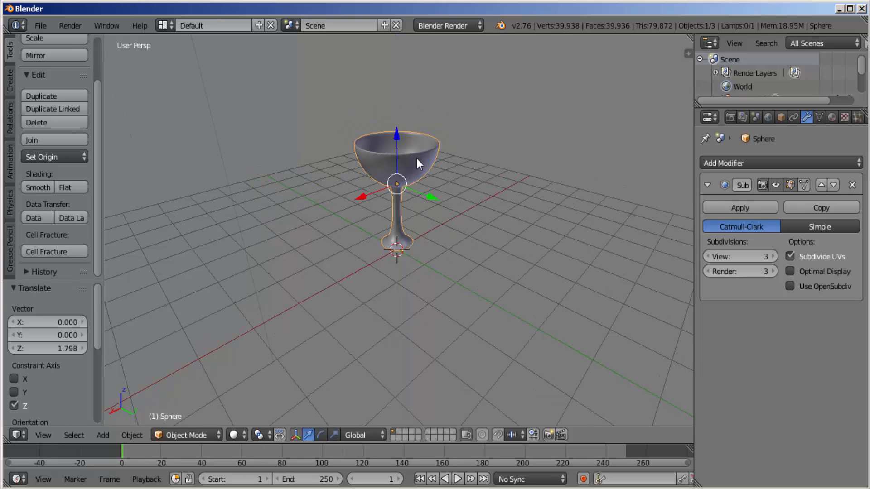
{"action": "left_click_drag", "start_coordinate": [694, 154], "coordinate": [651, 145]}
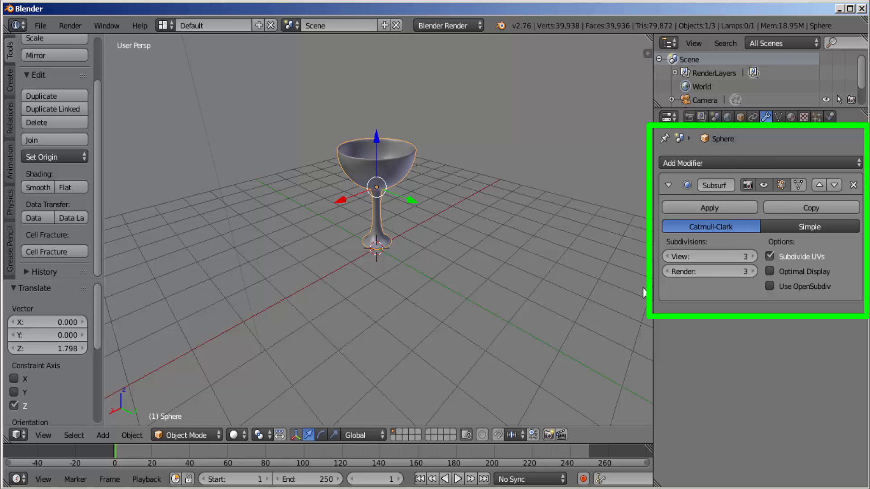
{"action": "left_click", "coordinate": [717, 203]}
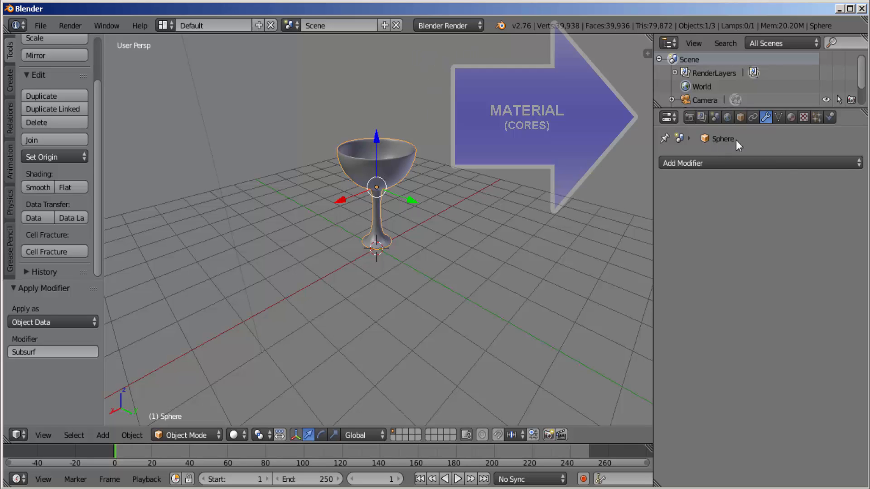
- Create a new material for the glass and name it "Taça de vidro"
{"action": "left_click", "coordinate": [791, 117]}
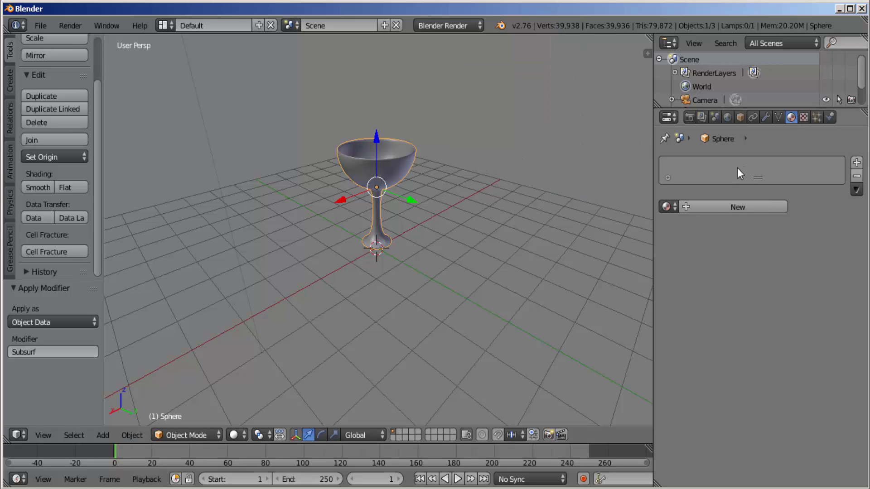
{"action": "left_click", "coordinate": [746, 206]}
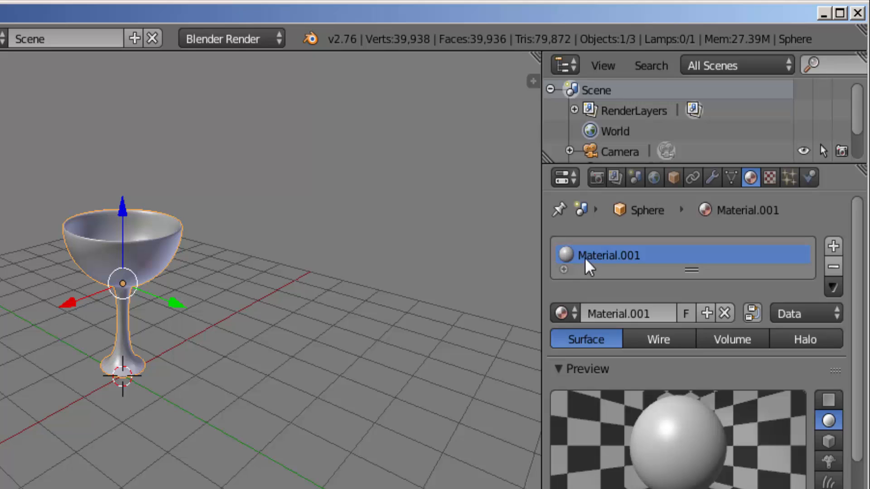
{"action": "double_click", "coordinate": [585, 260]}
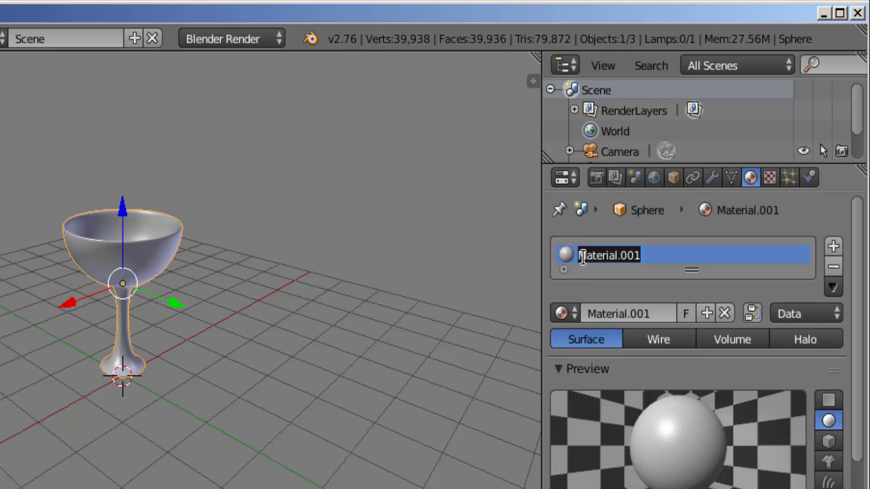
{"action": "type", "text": "Taça de vidro"}
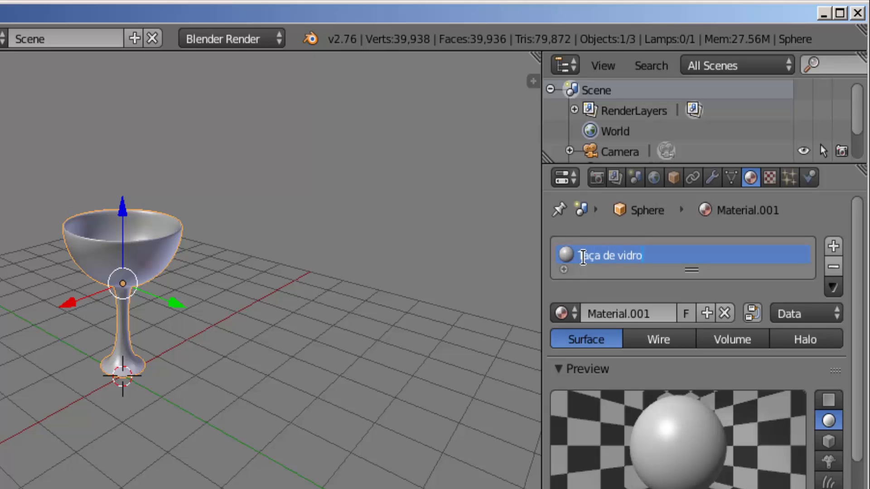
{"action": "key", "text": "Return"}
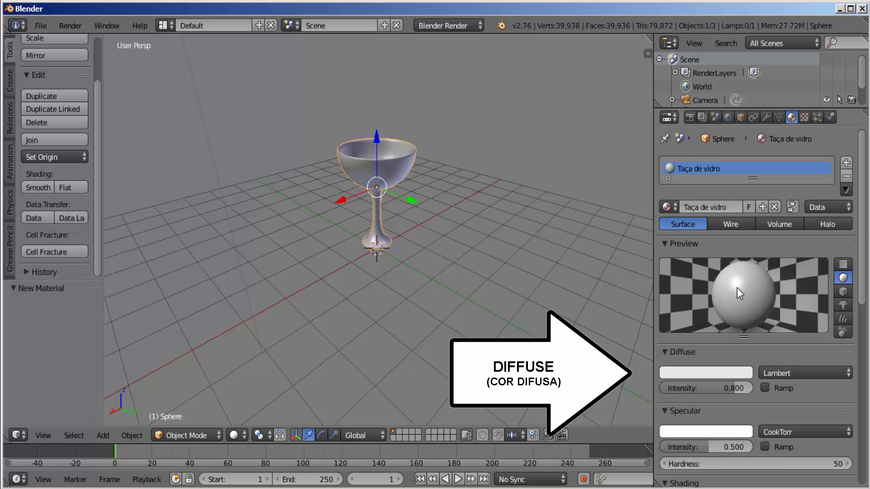
- Set the glass material's diffuse intensity to 1.000 and enable transparency in Raytrace mode
{"action": "scroll", "coordinate": [737, 287], "scroll_direction": "down", "scroll_amount": 2}
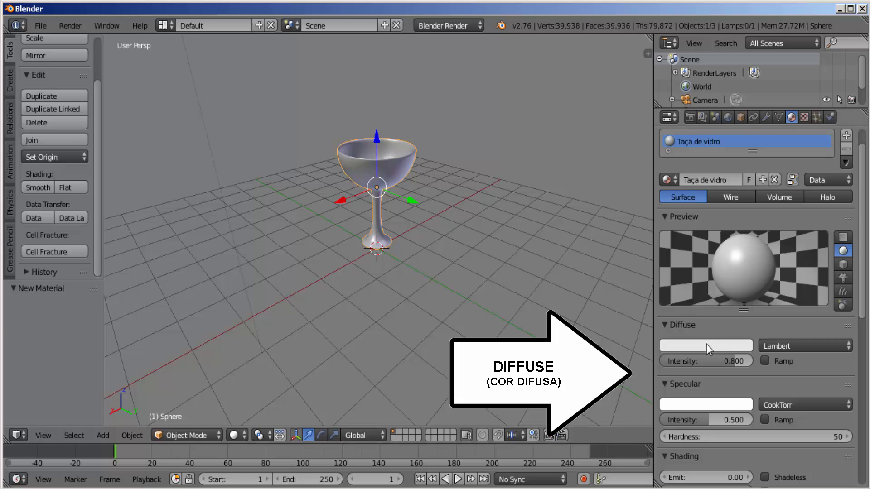
{"action": "left_click_drag", "start_coordinate": [703, 360], "coordinate": [756, 363]}
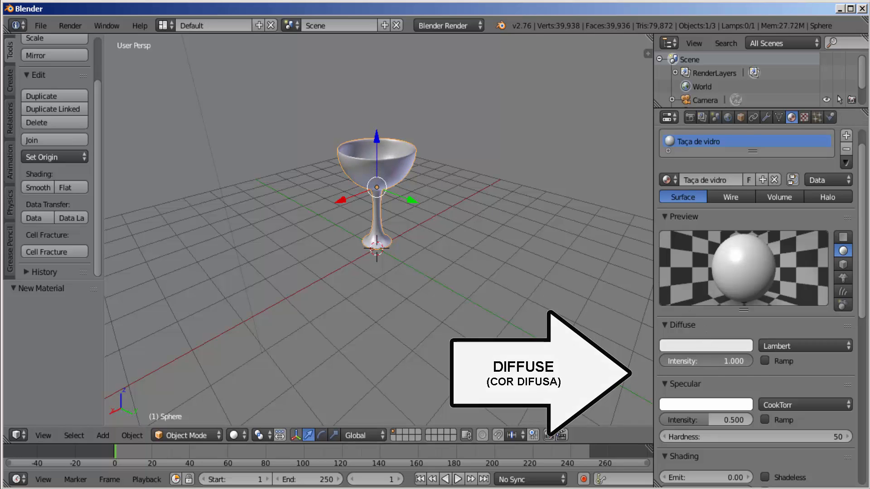
{"action": "scroll", "coordinate": [757, 363], "scroll_direction": "down", "scroll_amount": 5}
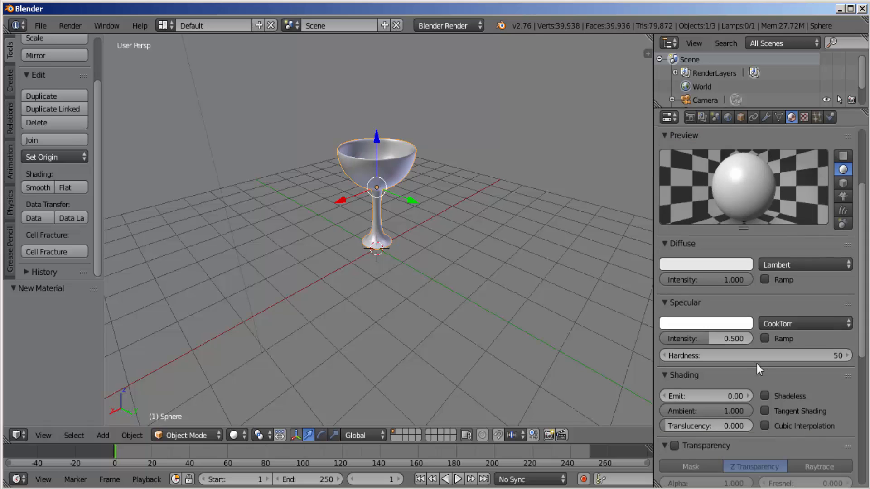
{"action": "scroll", "coordinate": [757, 364], "scroll_direction": "down", "scroll_amount": 8}
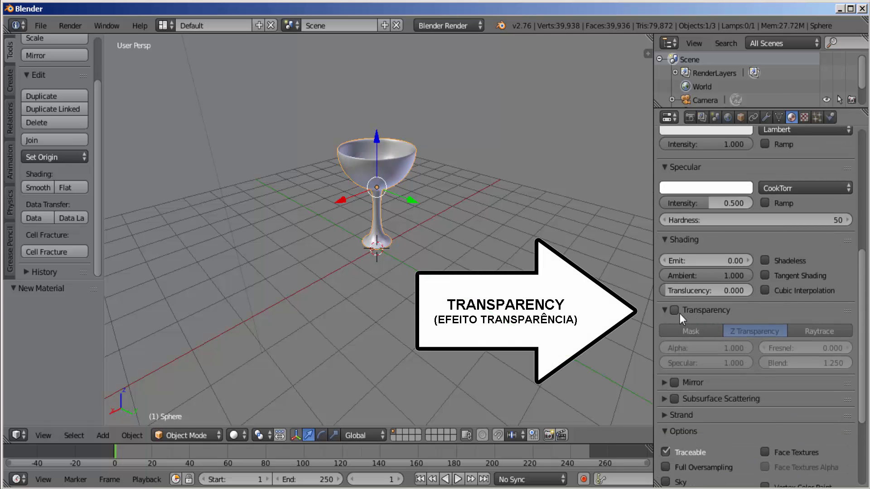
{"action": "left_click", "coordinate": [678, 311]}
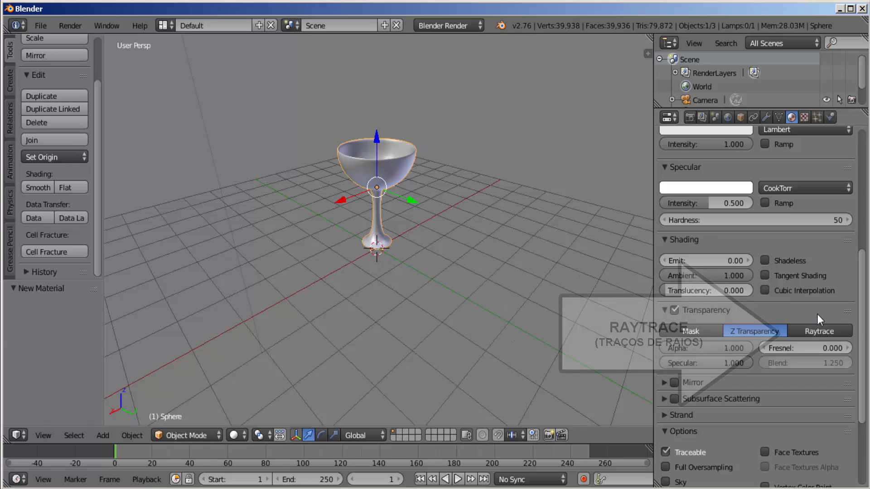
{"action": "left_click", "coordinate": [819, 331]}
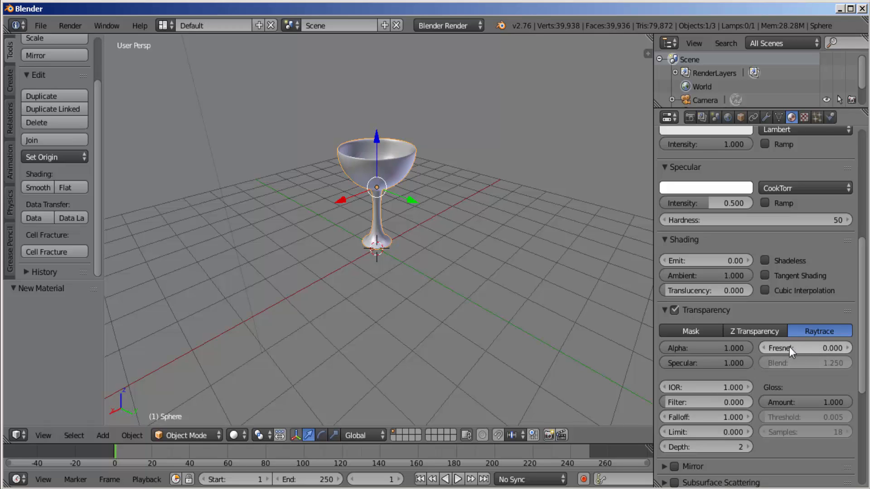
- Set the Fresnel value of the glass material's transparency to 4.5
{"action": "left_click", "coordinate": [802, 346]}
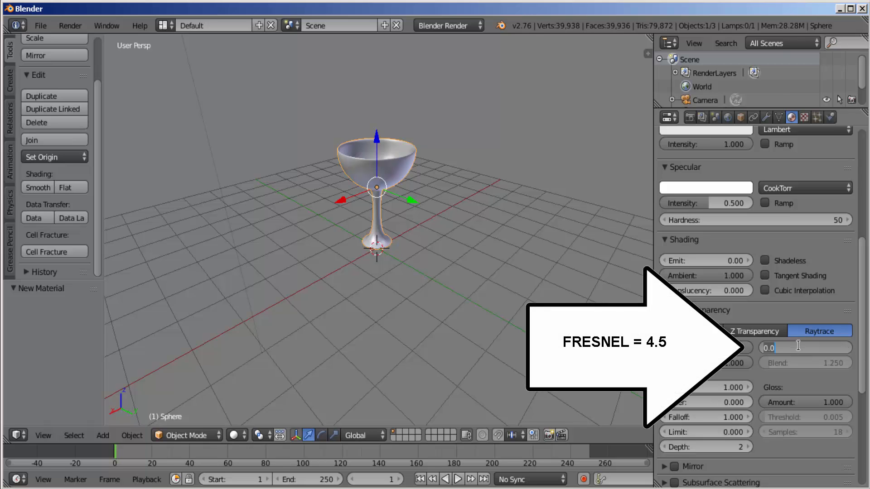
{"action": "type", "text": "4.5"}
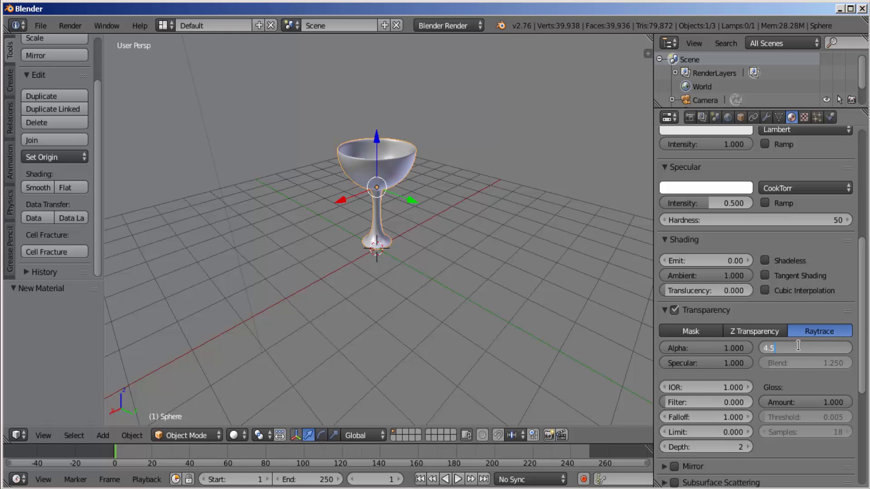
{"action": "key", "text": "Return"}
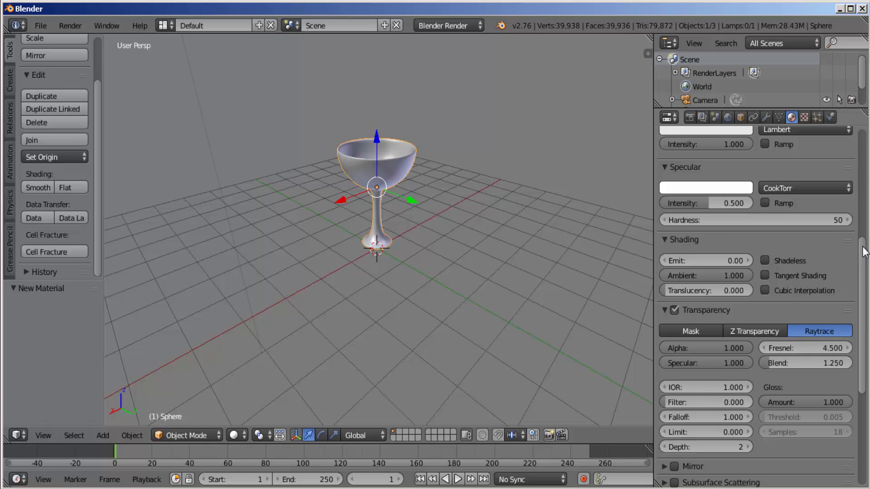
- Check the material preview and render the scene to examine the transparent glass, closing the render again
{"action": "scroll", "coordinate": [732, 222], "scroll_direction": "up", "scroll_amount": 10}
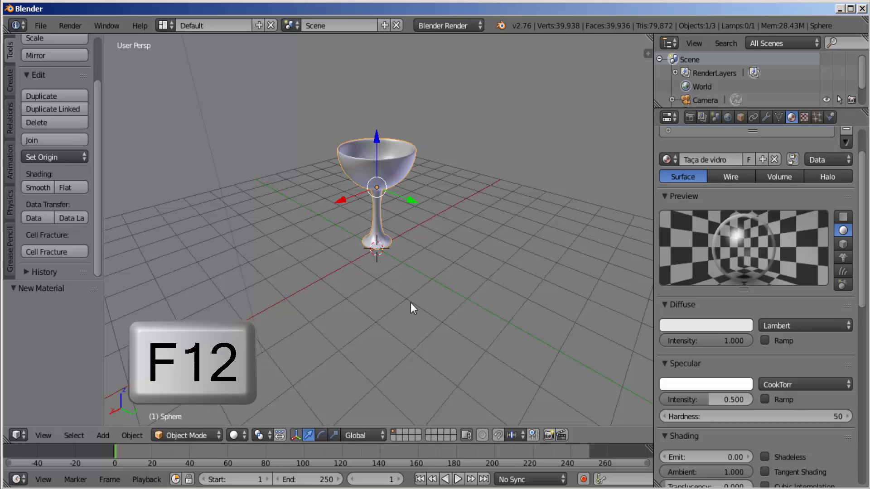
{"action": "key", "text": "F12"}
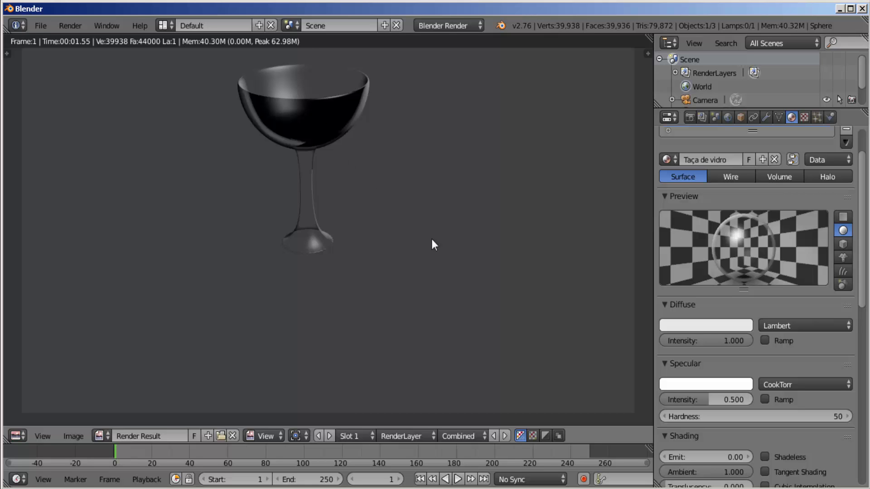
{"action": "key", "text": "Escape"}
- Set the glass material's Emit shading value to 0.7 and check it with a test render
{"action": "scroll", "coordinate": [679, 385], "scroll_direction": "down", "scroll_amount": 3}
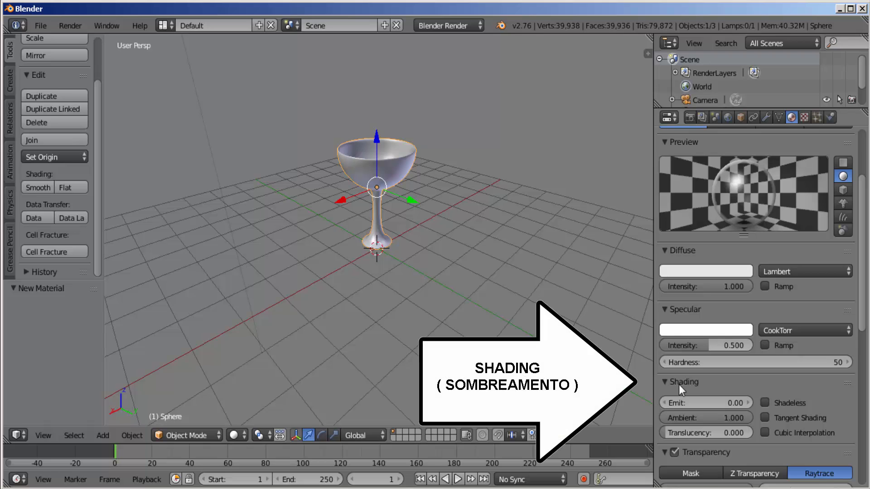
{"action": "left_click", "coordinate": [701, 403]}
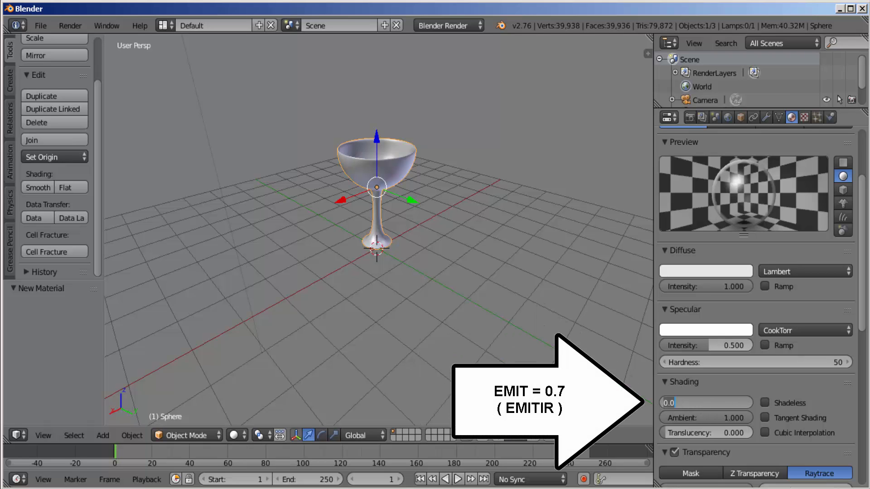
{"action": "type", "text": "0.7"}
{"action": "key", "text": "Return"}
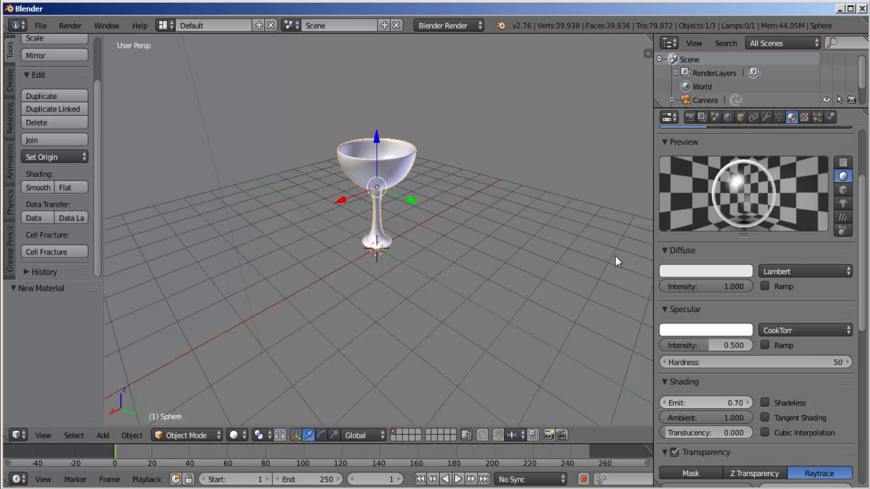
{"action": "key", "text": "F12"}
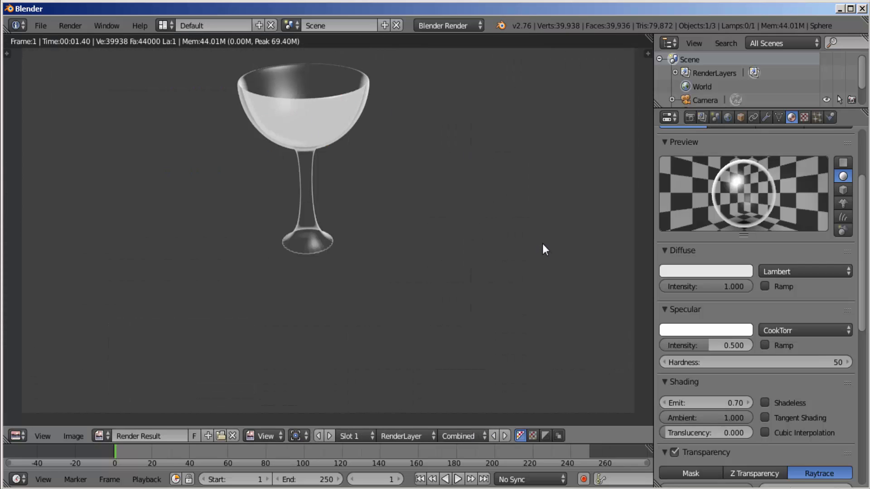
{"action": "key", "text": "Escape"}
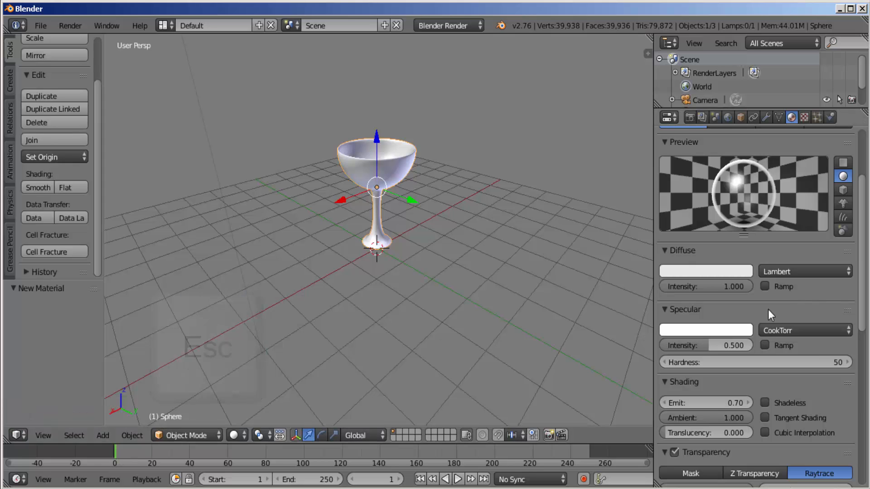
- Set the index of refraction (IOR) of the glass material's transparency to 1.5
{"action": "scroll", "coordinate": [767, 311], "scroll_direction": "down", "scroll_amount": 8}
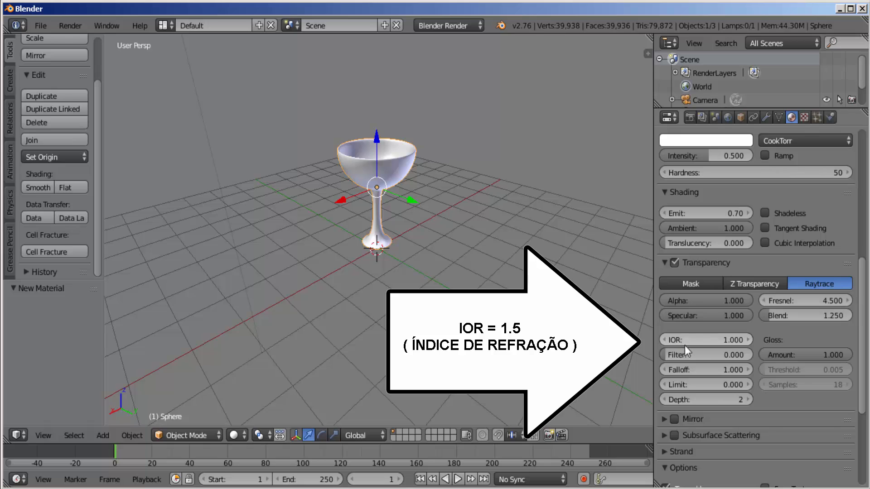
{"action": "left_click", "coordinate": [706, 342]}
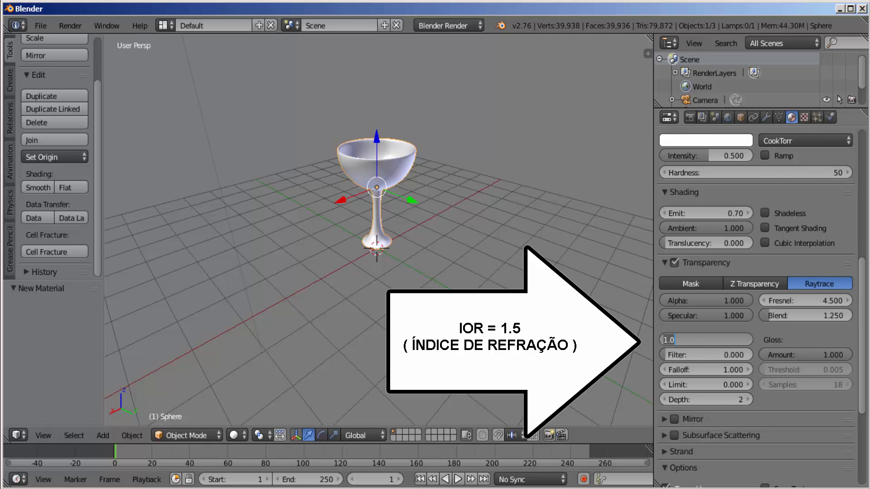
{"action": "type", "text": "1.5"}
{"action": "key", "text": "Return"}
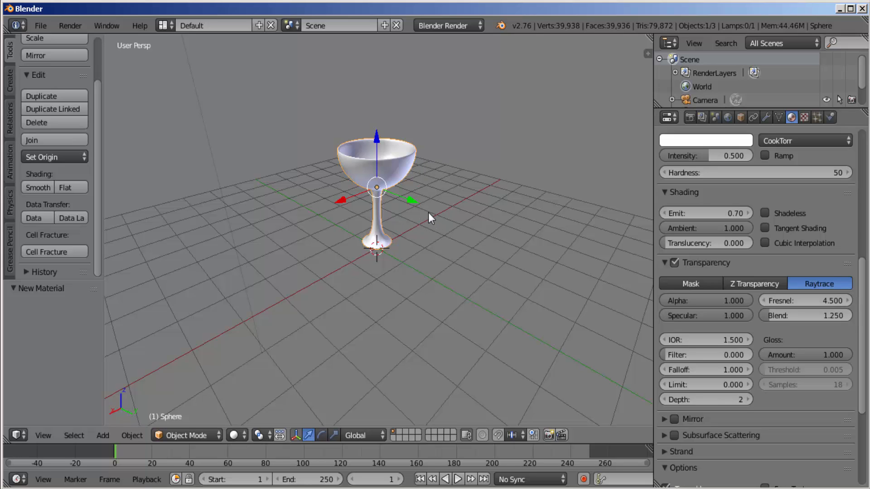
- Add a mesh plane under the glass and scale it up by a factor of about 4.04
{"action": "key", "text": "shift+a"}
{"action": "mouse_move", "coordinate": [438, 214]}
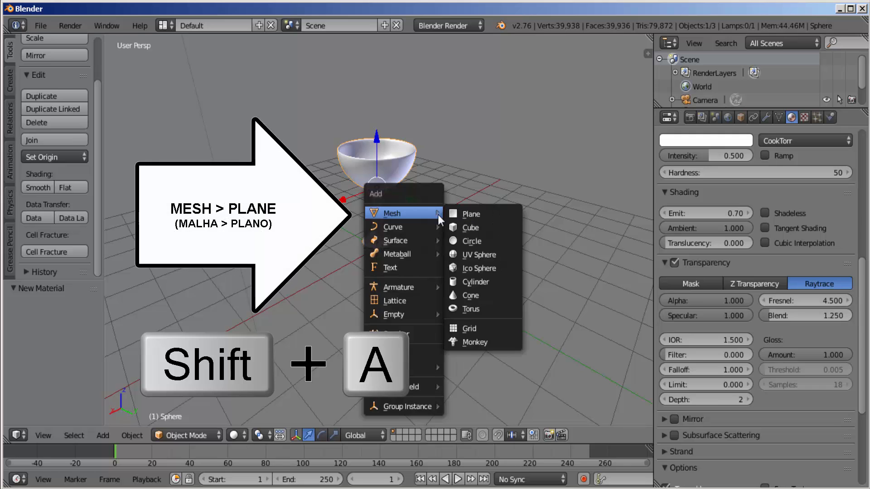
{"action": "left_click", "coordinate": [472, 214]}
{"action": "key", "text": "s"}
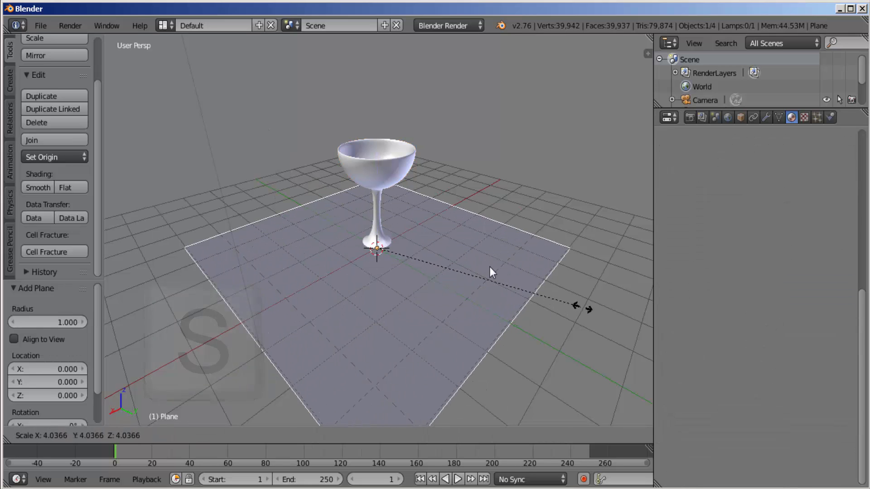
{"action": "left_click", "coordinate": [490, 265]}
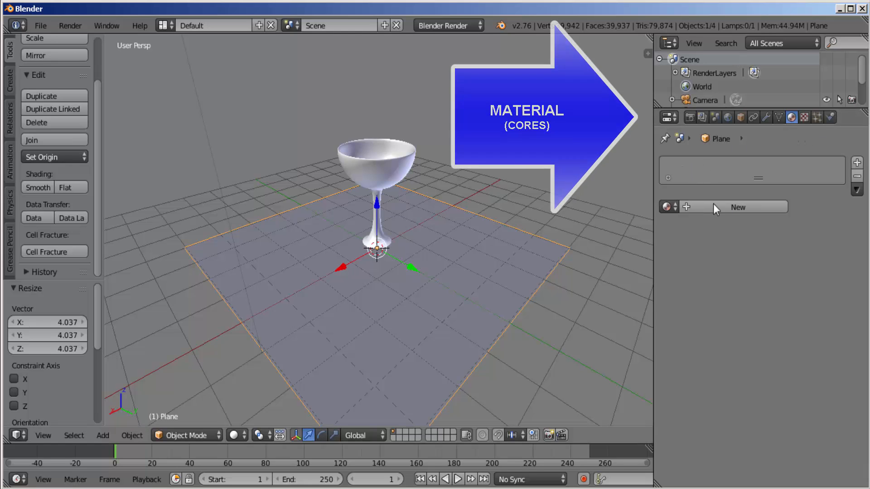
- Create a new material for the floor plane and name it Chão
{"action": "left_click", "coordinate": [751, 207]}
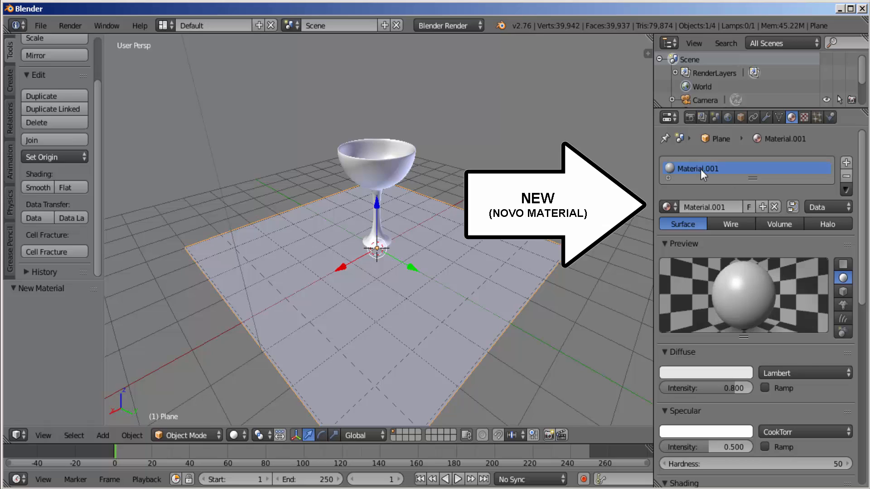
{"action": "double_click", "coordinate": [684, 169]}
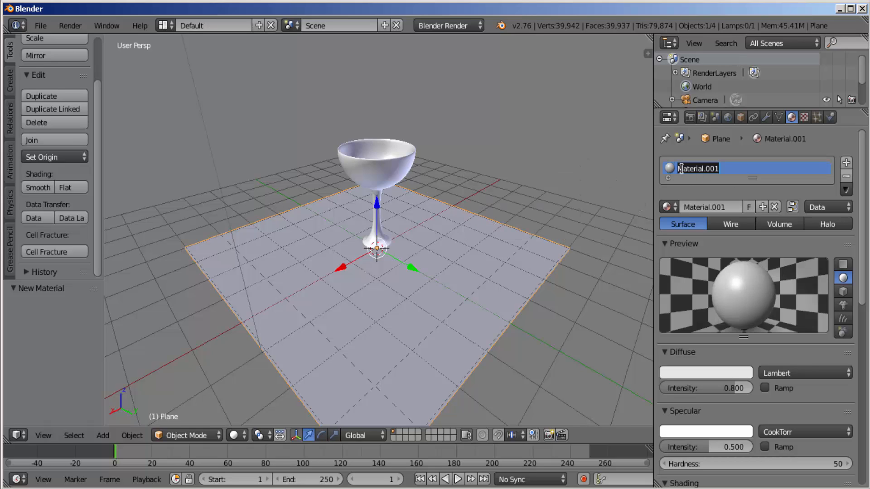
{"action": "type", "text": "Chão"}
{"action": "key", "text": "Return"}
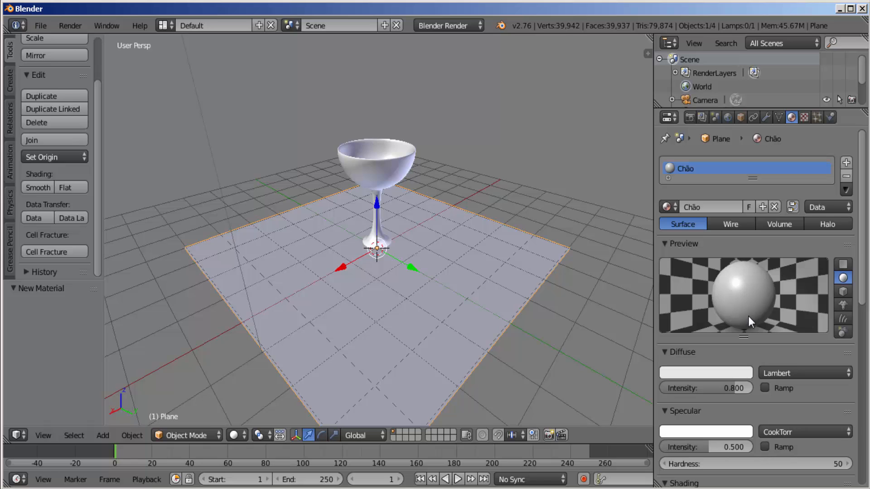
- Enable Mirror on the Chão material with a reflectivity of 0.138 and check the floor's reflection with a test render
{"action": "scroll", "coordinate": [854, 217], "scroll_direction": "down", "scroll_amount": 5}
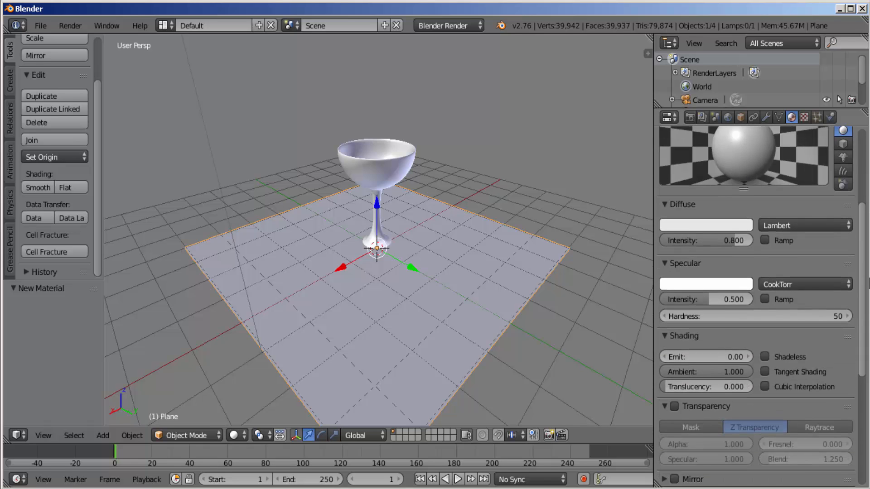
{"action": "scroll", "coordinate": [756, 317], "scroll_direction": "down", "scroll_amount": 6}
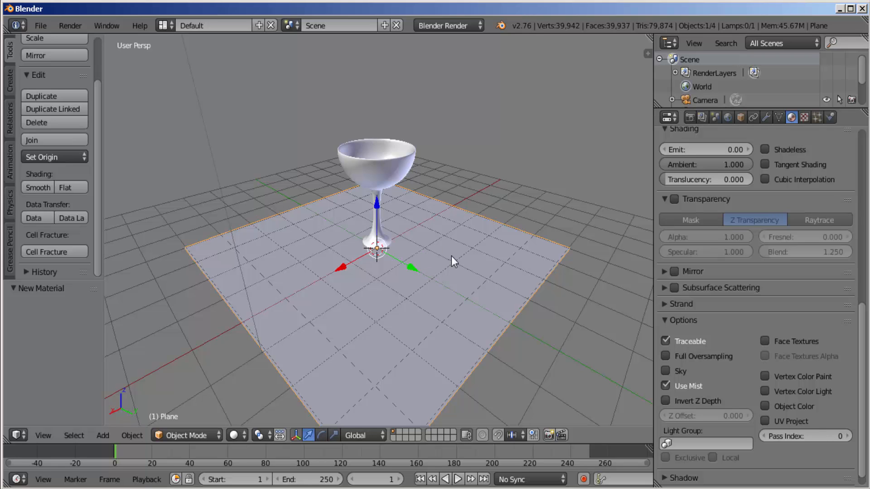
{"action": "left_click", "coordinate": [674, 272]}
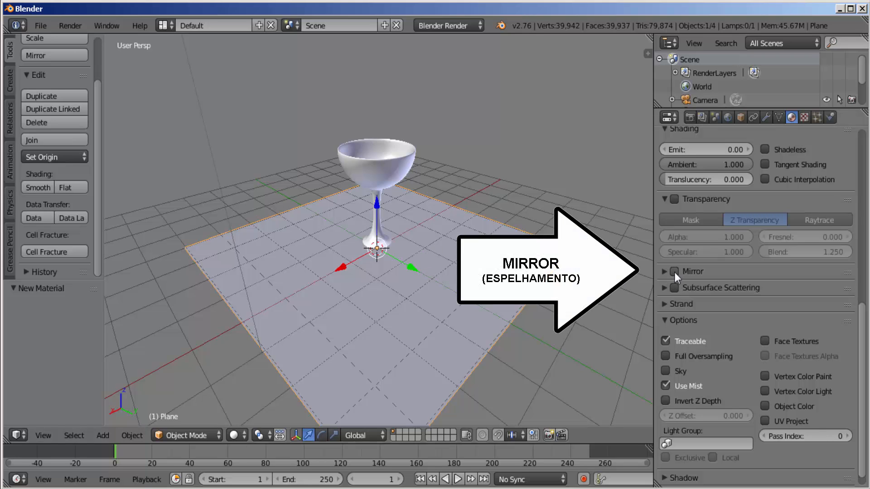
{"action": "left_click", "coordinate": [665, 271]}
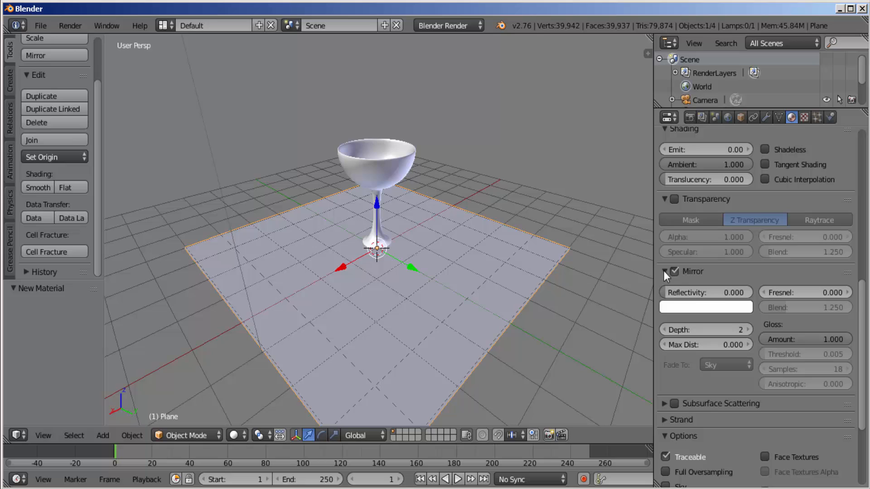
{"action": "left_click", "coordinate": [685, 292]}
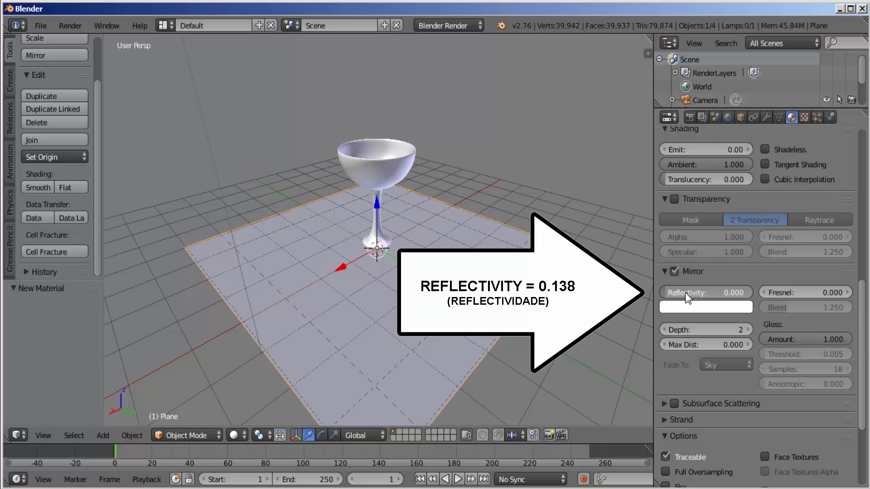
{"action": "left_click_drag", "start_coordinate": [687, 298], "coordinate": [709, 298]}
{"action": "key", "text": "F12"}
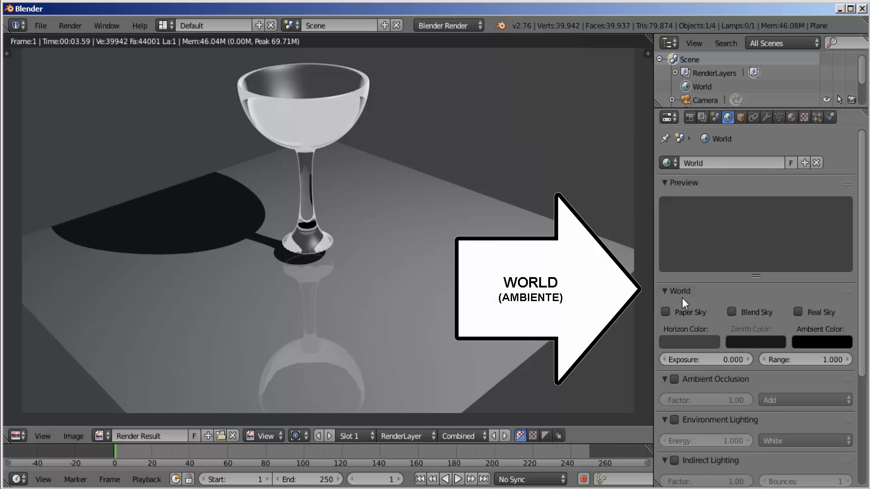
- Set the world's horizon color to a near-white light grey and check it with a test render, closing the render again
{"action": "left_click", "coordinate": [688, 344]}
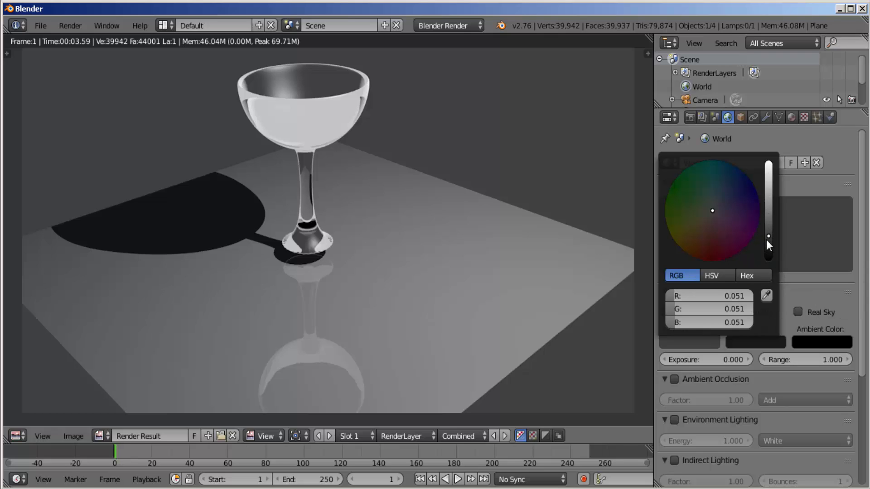
{"action": "left_click_drag", "start_coordinate": [768, 237], "coordinate": [768, 172]}
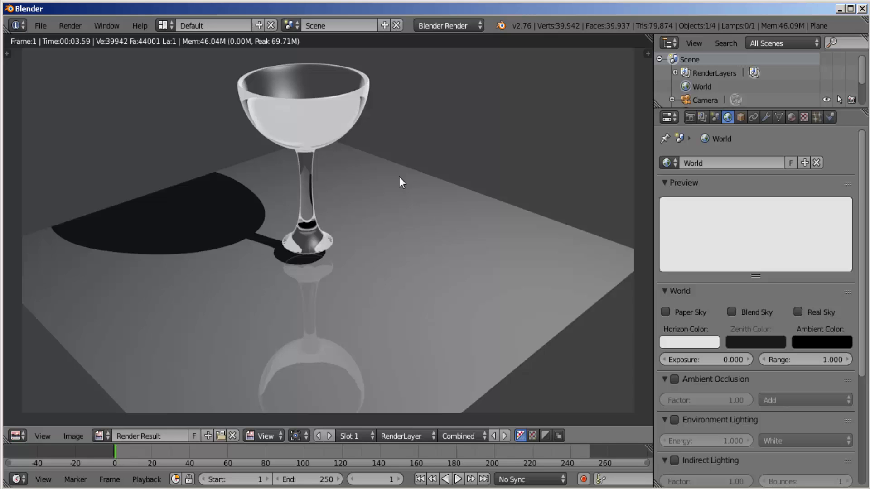
{"action": "key", "text": "F12"}
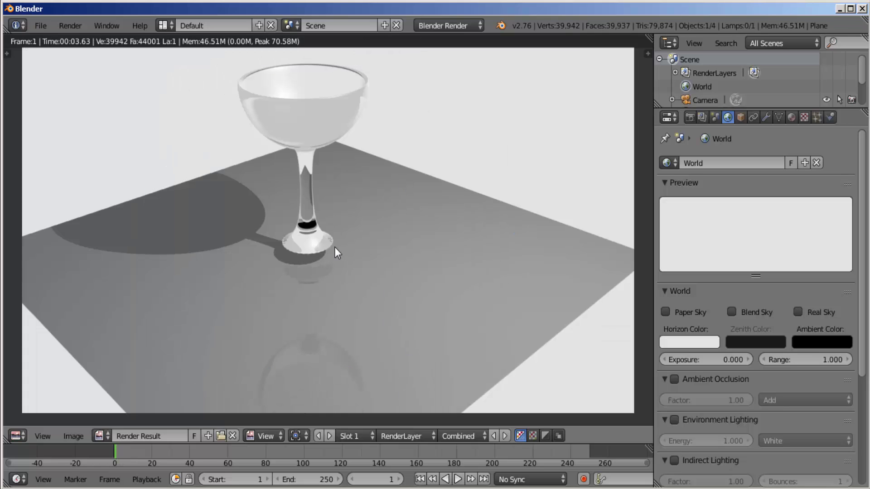
{"action": "key", "text": "Escape"}
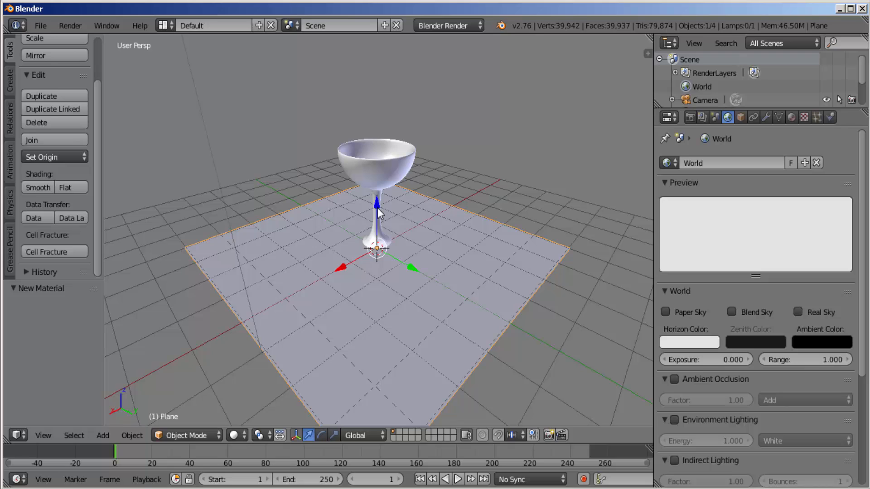
- Raise the floor plane by about 0.197 along Z towards the glass's base
{"action": "left_click_drag", "start_coordinate": [377, 209], "coordinate": [379, 203]}
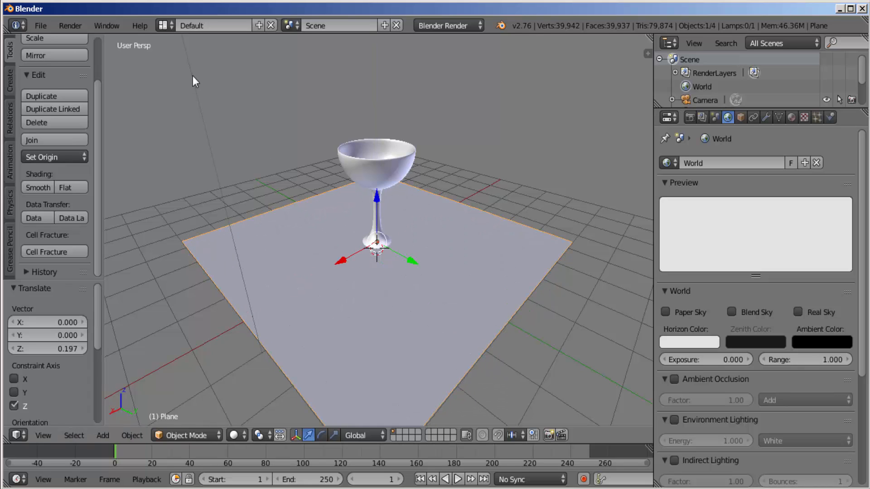
- Select the lamp and, in the top view, move it about -3.282 along Y towards the camera's side
{"action": "scroll", "coordinate": [205, 91], "scroll_direction": "down", "scroll_amount": 3}
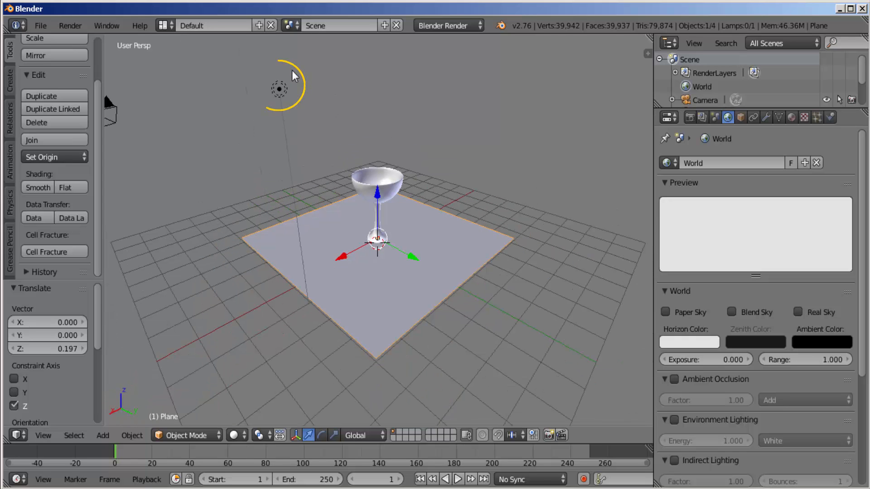
{"action": "right_click", "coordinate": [280, 91]}
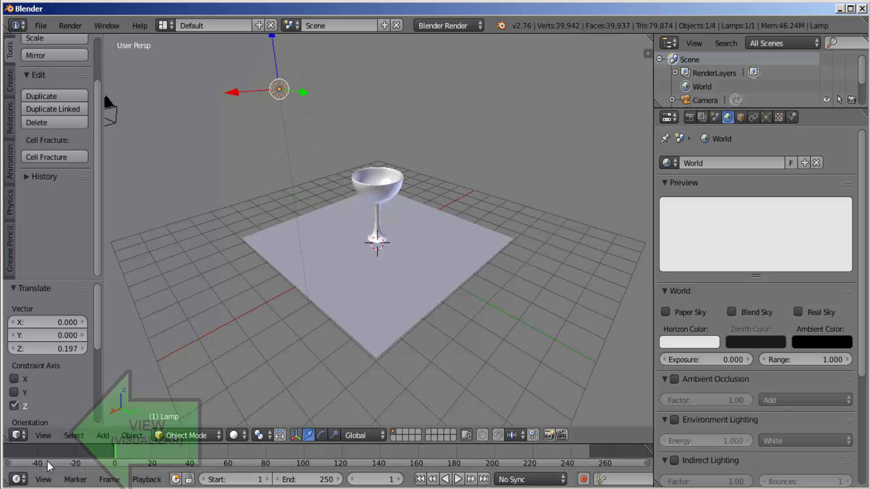
{"action": "left_click", "coordinate": [43, 435]}
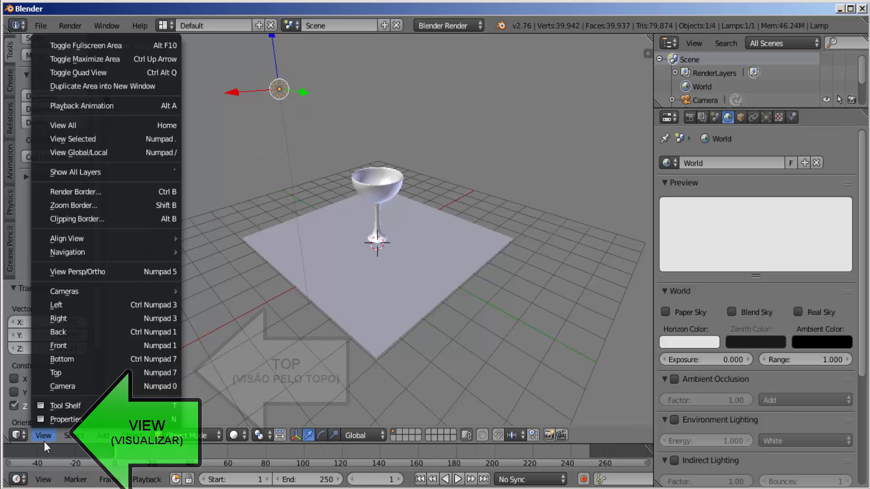
{"action": "left_click", "coordinate": [61, 373]}
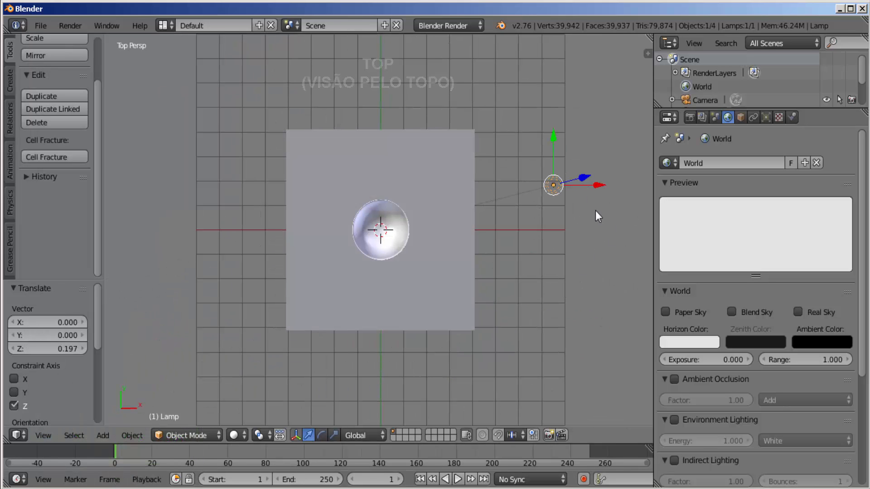
{"action": "scroll", "coordinate": [576, 246], "scroll_direction": "down", "scroll_amount": 2}
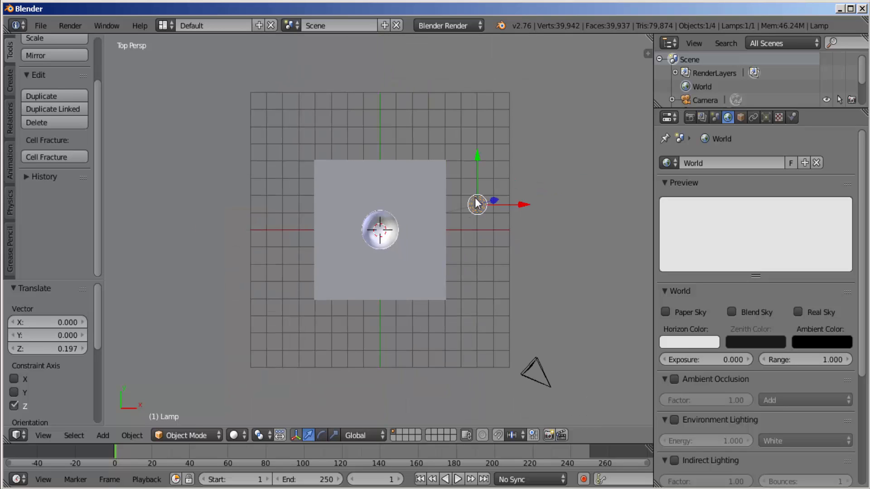
{"action": "left_click_drag", "start_coordinate": [477, 155], "coordinate": [474, 238]}
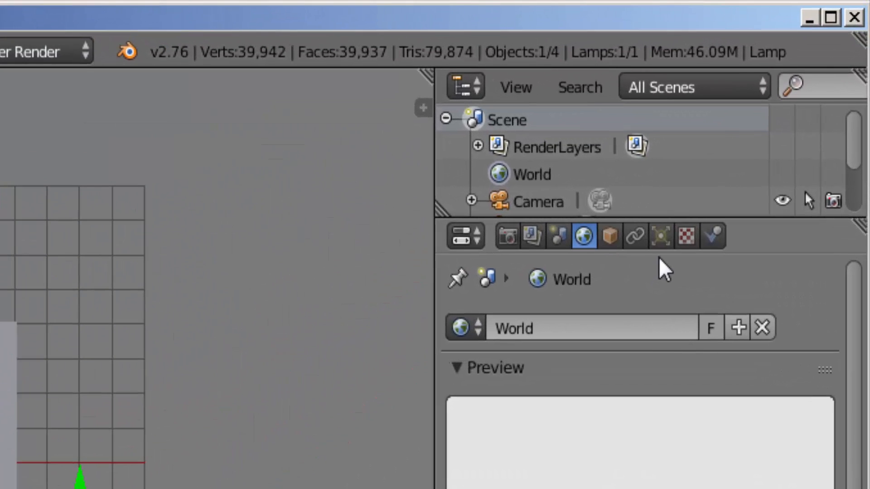
- Set the lamp's ray shadow color to dark grey and check the shadow with a test render, closing the render again
{"action": "left_click", "coordinate": [660, 237]}
{"action": "scroll", "coordinate": [795, 367], "scroll_direction": "down", "scroll_amount": 6}
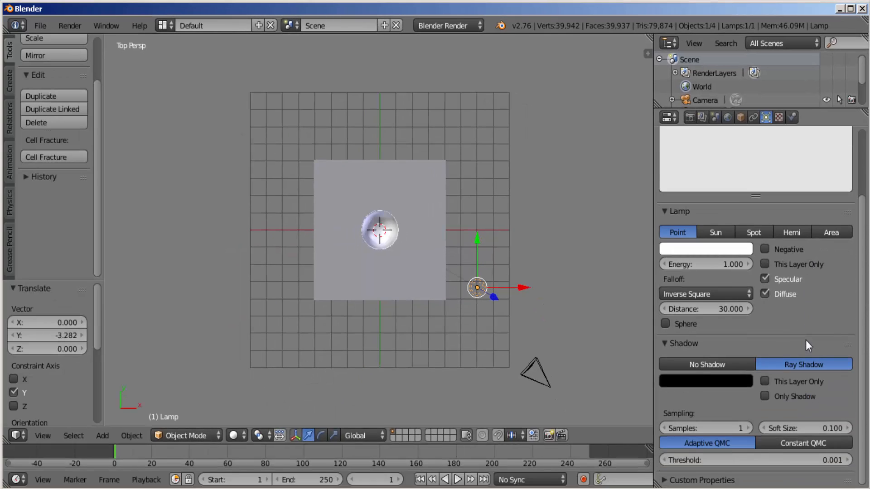
{"action": "left_click", "coordinate": [706, 385]}
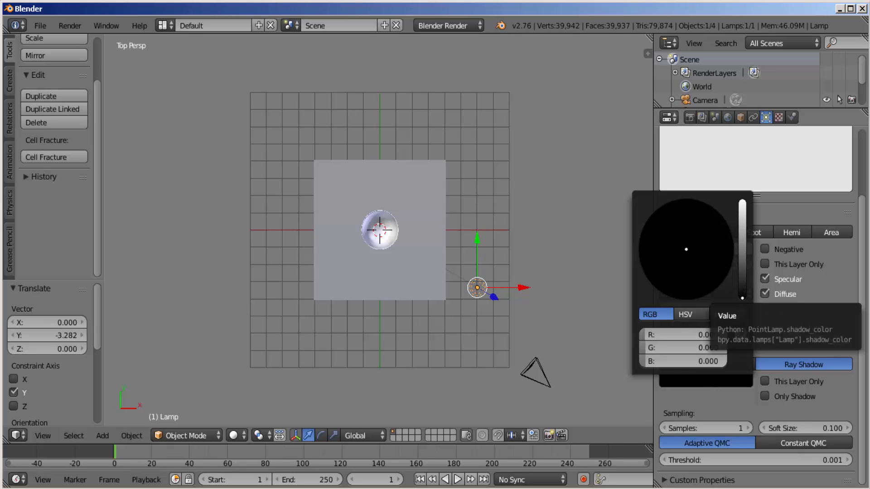
{"action": "left_click", "coordinate": [743, 298]}
{"action": "left_click_drag", "start_coordinate": [743, 297], "coordinate": [742, 263]}
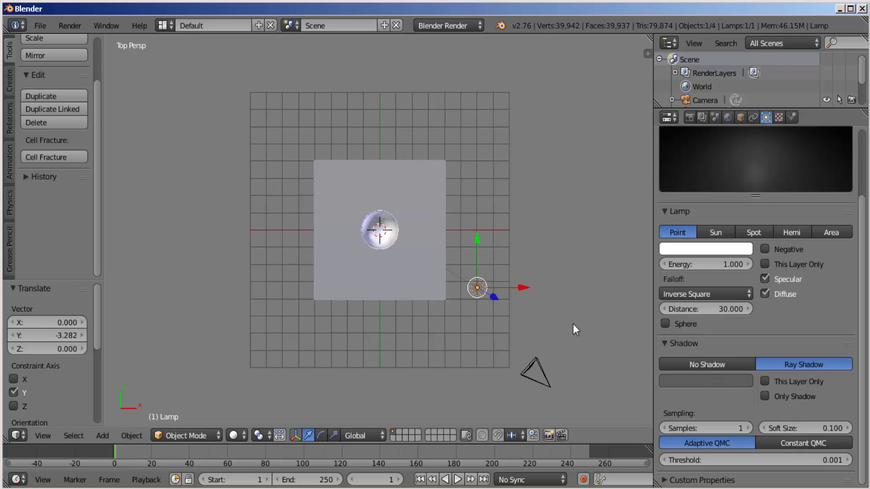
{"action": "key", "text": "F12"}
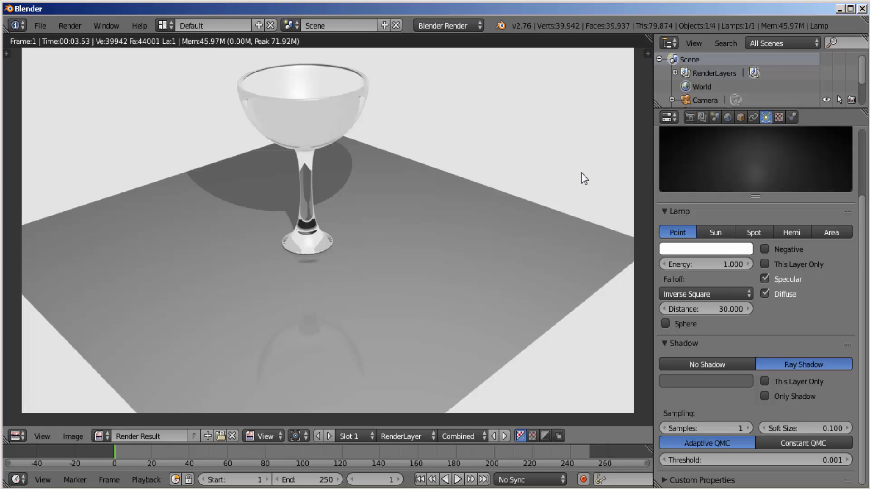
{"action": "key", "text": "Escape"}
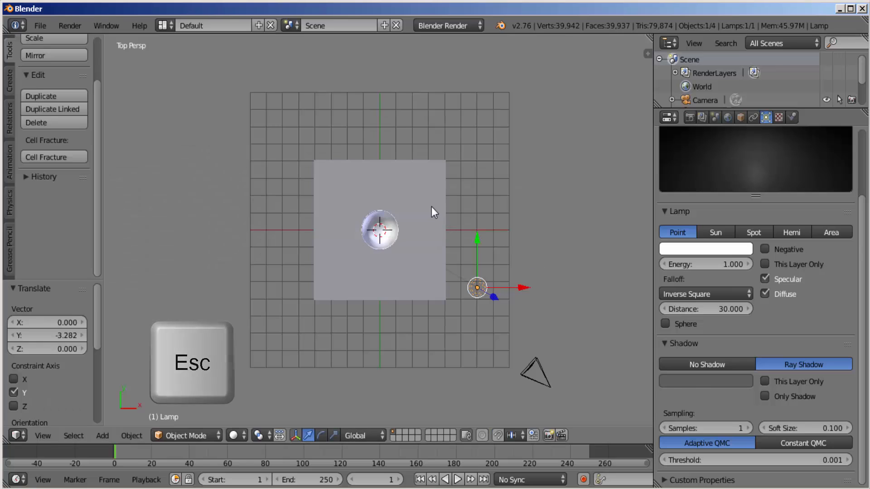
- Add a new texture to the floor plane's Chão material and name the texture Chão
{"action": "right_click", "coordinate": [432, 208]}
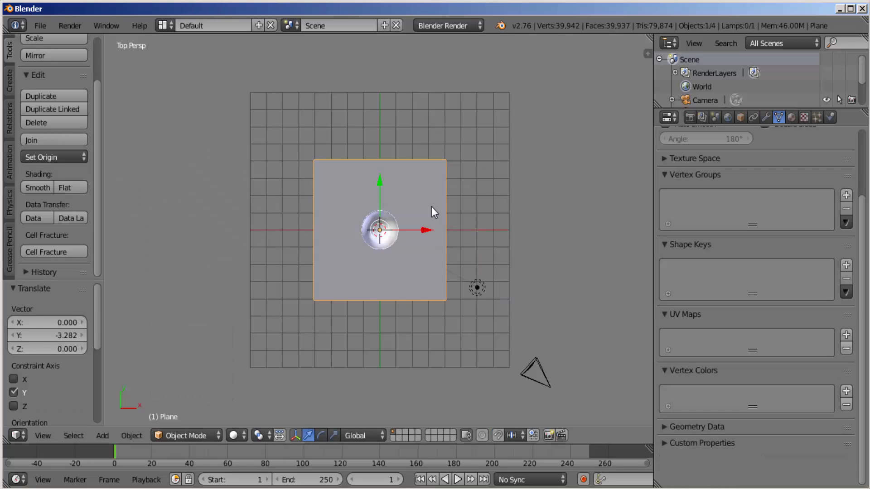
{"action": "left_click", "coordinate": [791, 118]}
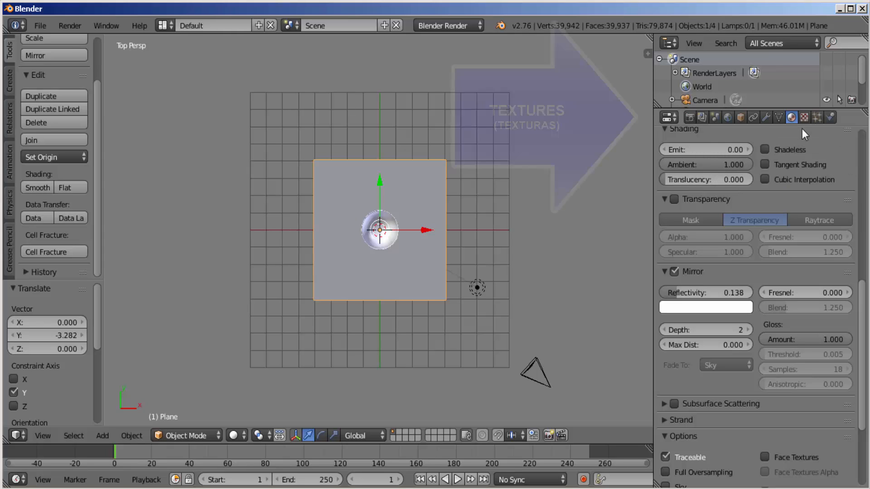
{"action": "left_click", "coordinate": [805, 120]}
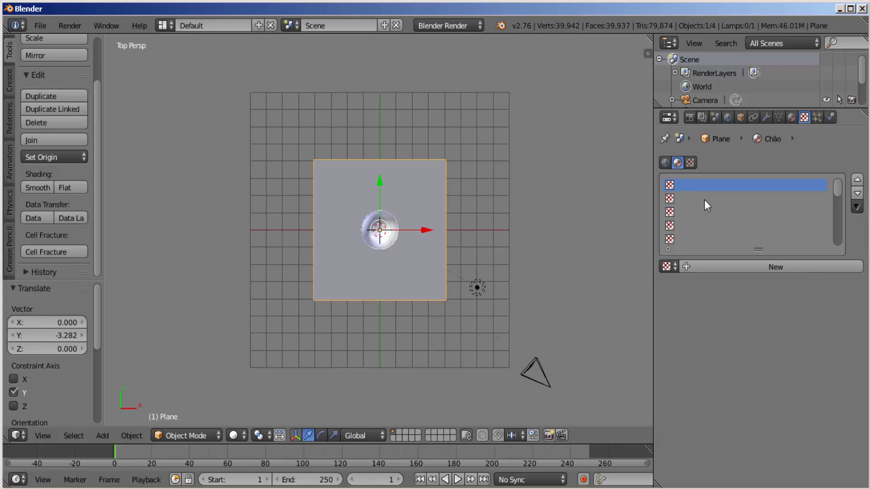
{"action": "left_click", "coordinate": [766, 269]}
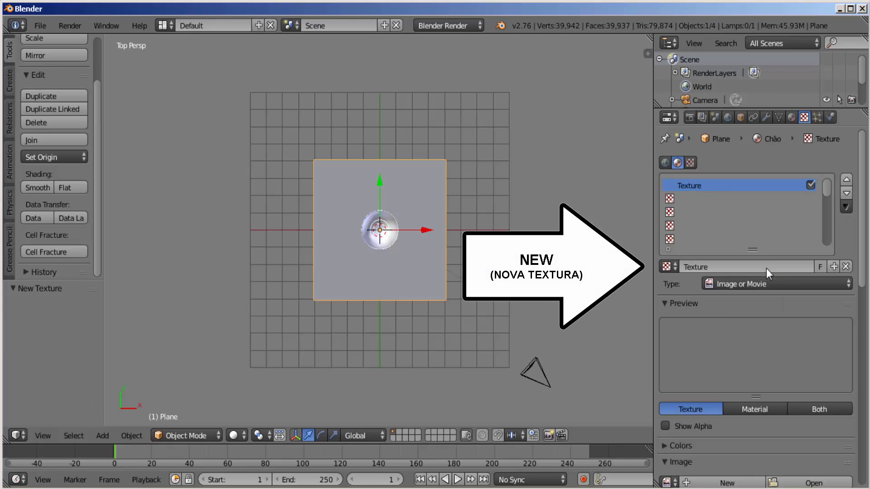
{"action": "double_click", "coordinate": [683, 185]}
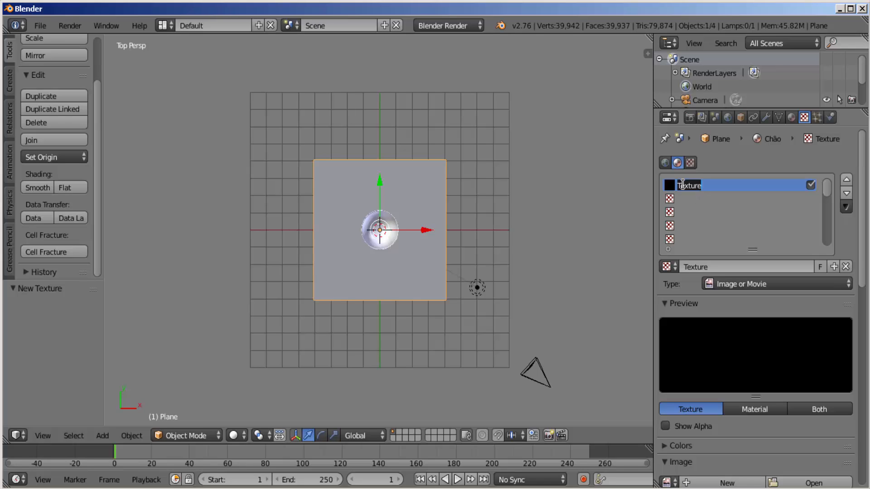
{"action": "type", "text": "Chão"}
{"action": "key", "text": "Return"}
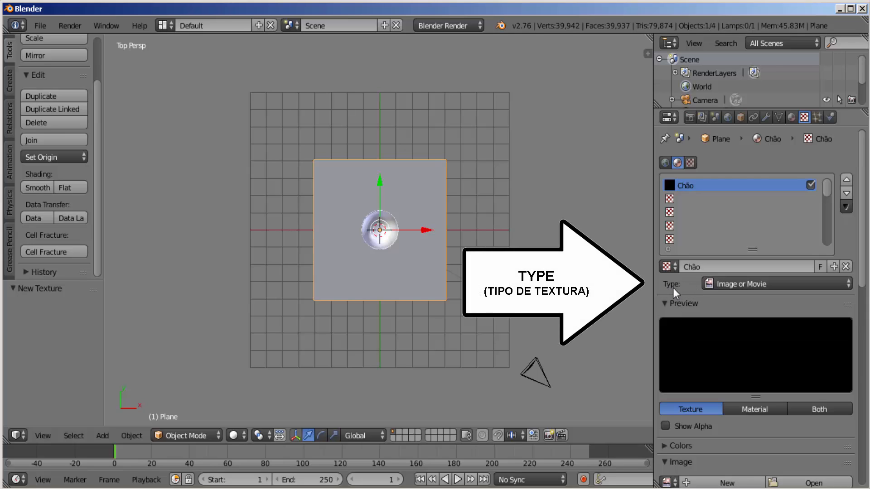
- Load the wood image Textura (5).jpg from the bookmarked Imagens - Texturas folder into the Chão texture, browsing the files as thumbnails
{"action": "scroll", "coordinate": [762, 420], "scroll_direction": "down", "scroll_amount": 3}
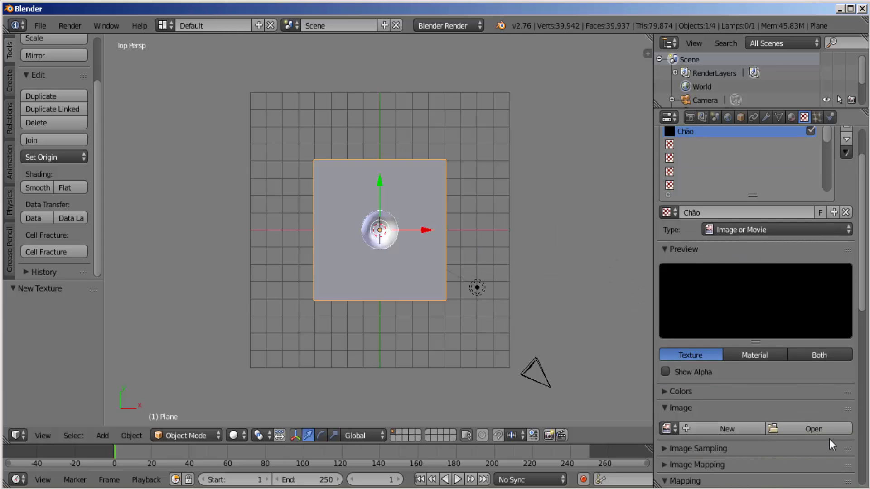
{"action": "scroll", "coordinate": [821, 448], "scroll_direction": "down", "scroll_amount": 2}
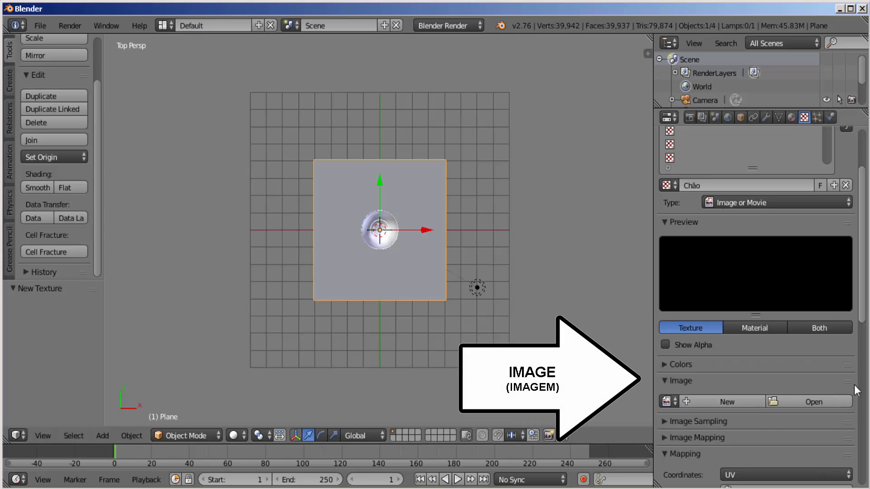
{"action": "left_click", "coordinate": [818, 398]}
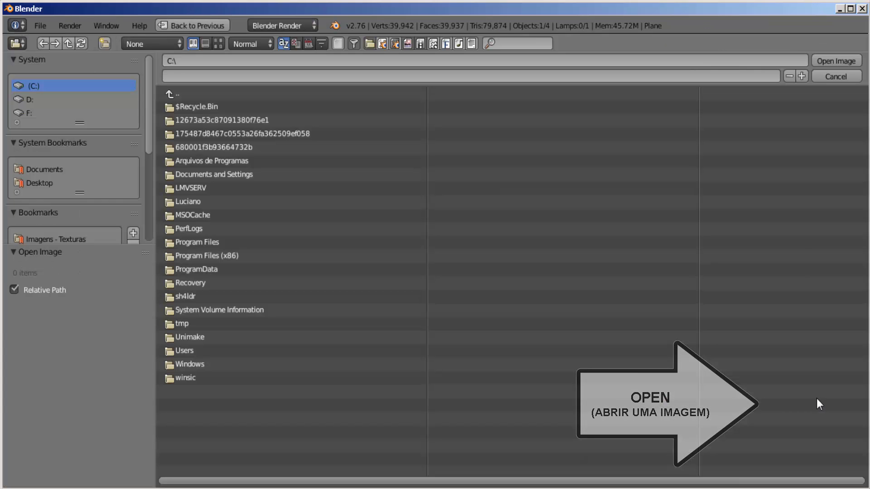
{"action": "left_click", "coordinate": [43, 240]}
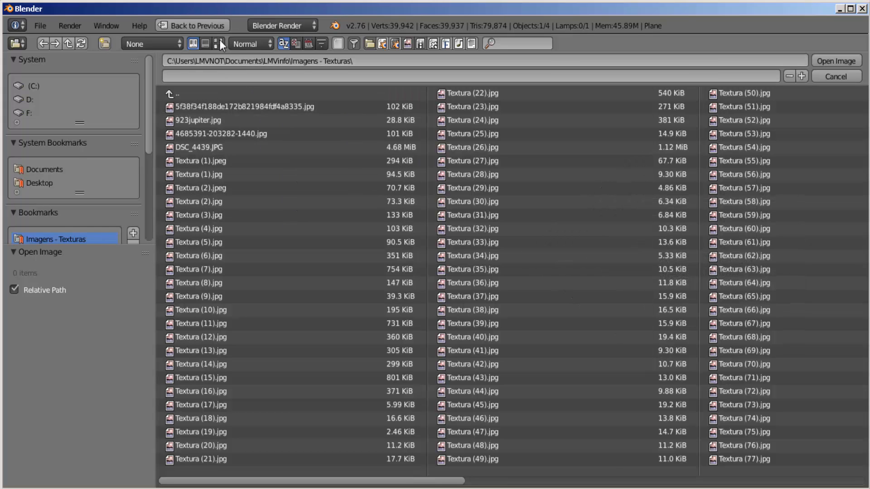
{"action": "left_click", "coordinate": [217, 43]}
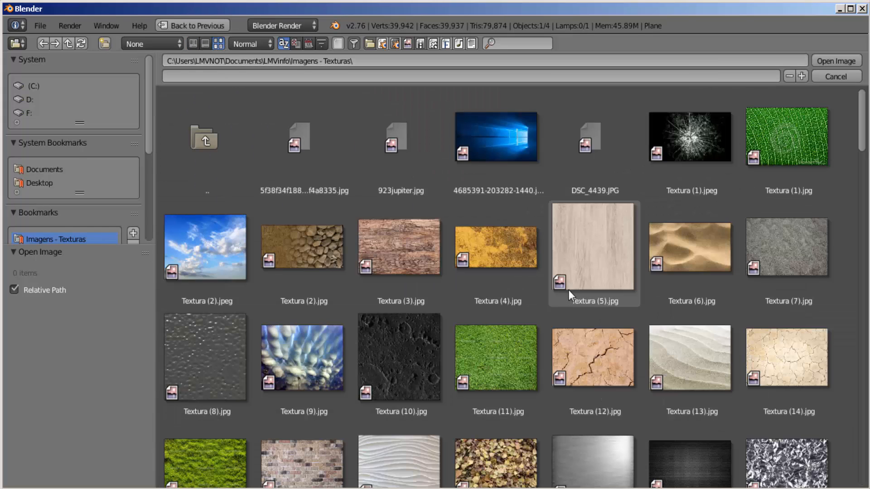
{"action": "scroll", "coordinate": [572, 304], "scroll_direction": "down", "scroll_amount": 1}
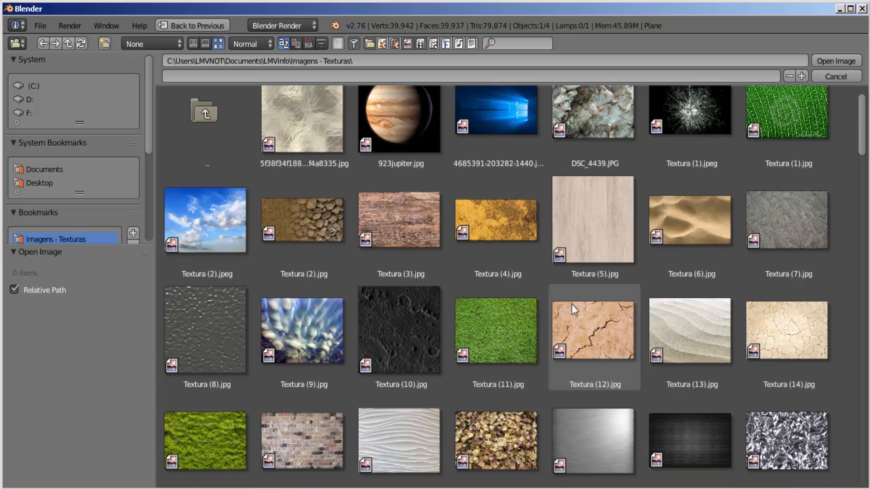
{"action": "left_click", "coordinate": [593, 215]}
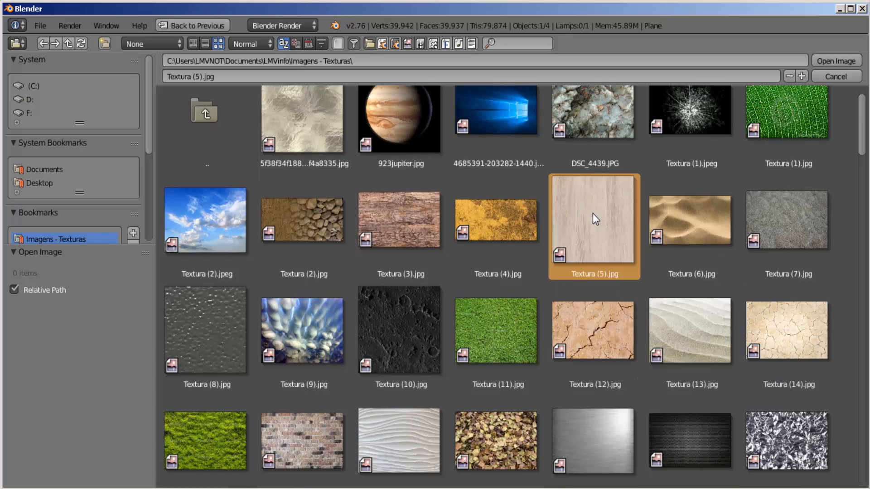
{"action": "left_click", "coordinate": [834, 61]}
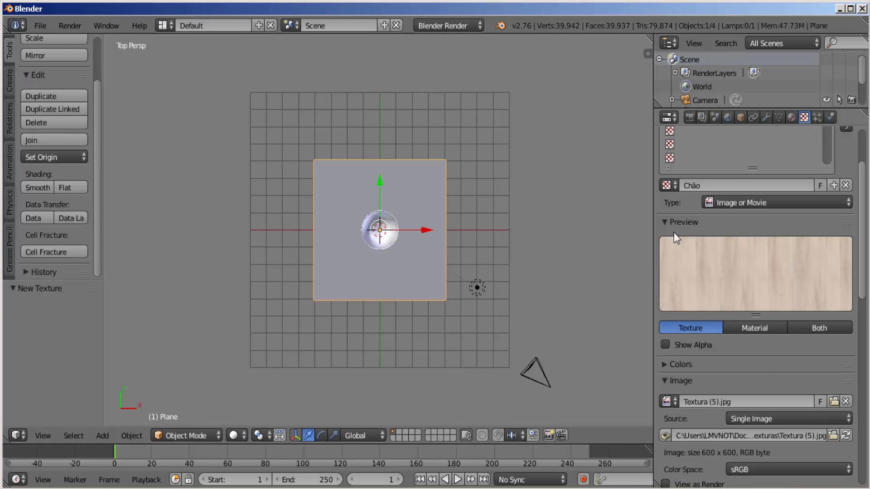
- Set the Chão texture's mapping coordinates to Generated and enable its Normal influence on the geometry
{"action": "scroll", "coordinate": [762, 371], "scroll_direction": "down", "scroll_amount": 5}
{"action": "scroll", "coordinate": [762, 371], "scroll_direction": "down", "scroll_amount": 8}
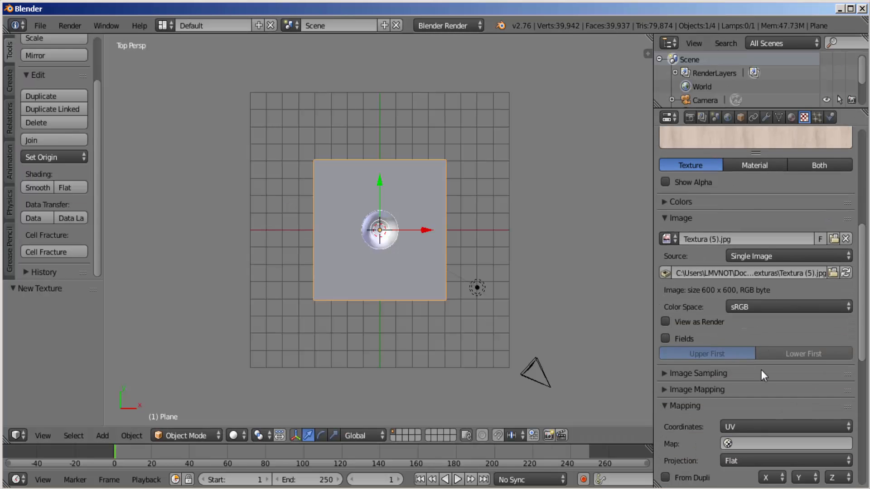
{"action": "scroll", "coordinate": [761, 370], "scroll_direction": "down", "scroll_amount": 2}
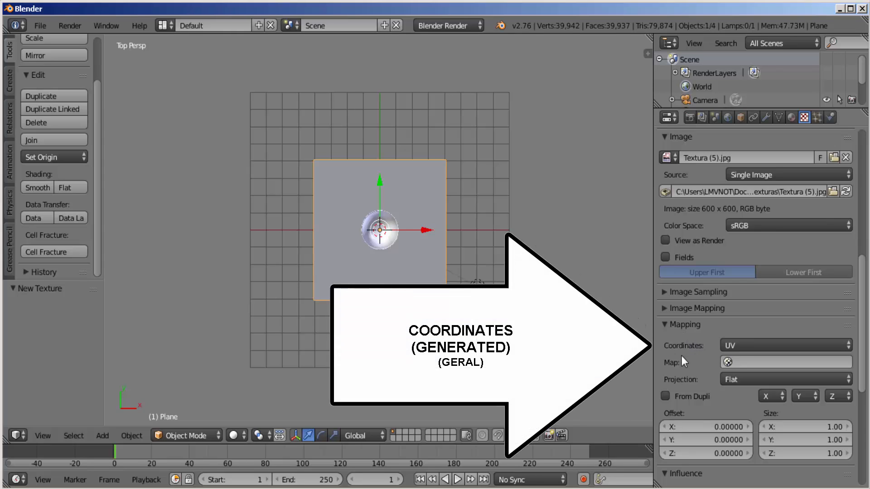
{"action": "left_click", "coordinate": [779, 346]}
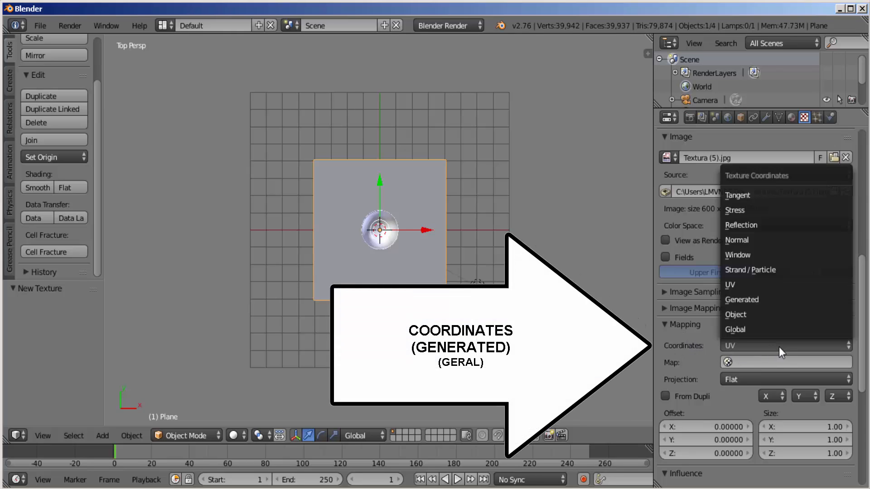
{"action": "left_click", "coordinate": [756, 298]}
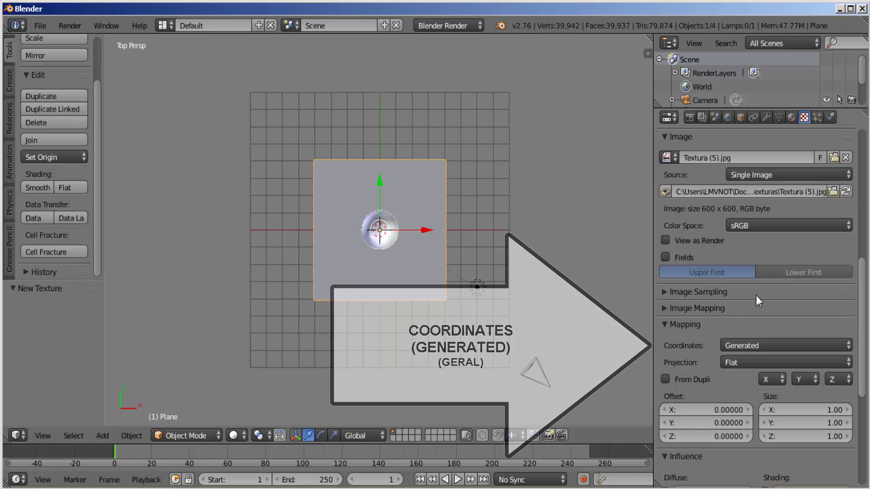
{"action": "scroll", "coordinate": [717, 379], "scroll_direction": "down", "scroll_amount": 4}
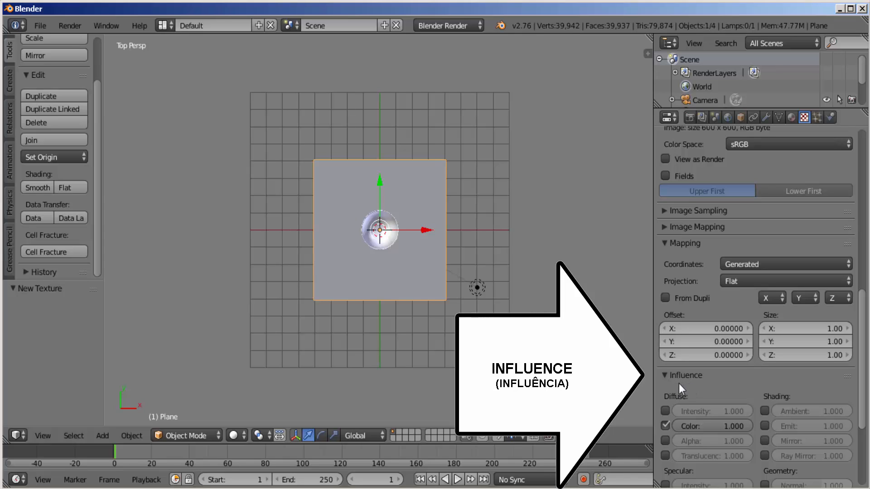
{"action": "scroll", "coordinate": [727, 393], "scroll_direction": "down", "scroll_amount": 4}
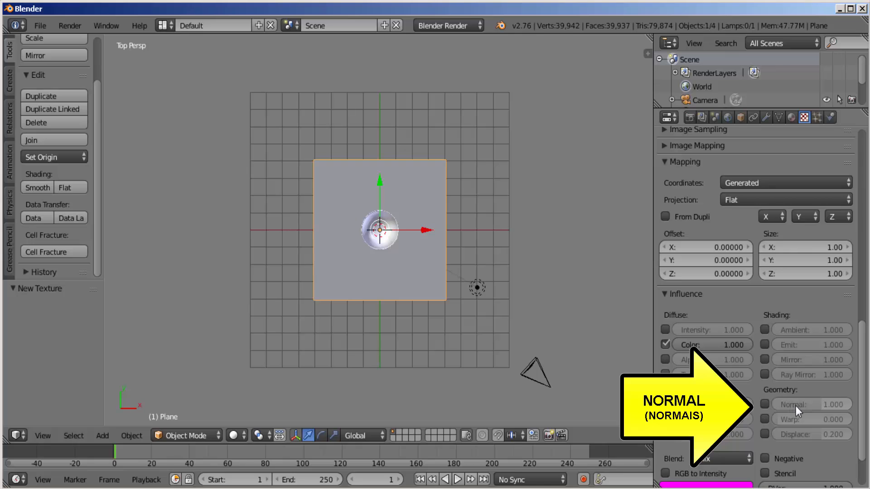
{"action": "left_click", "coordinate": [765, 403]}
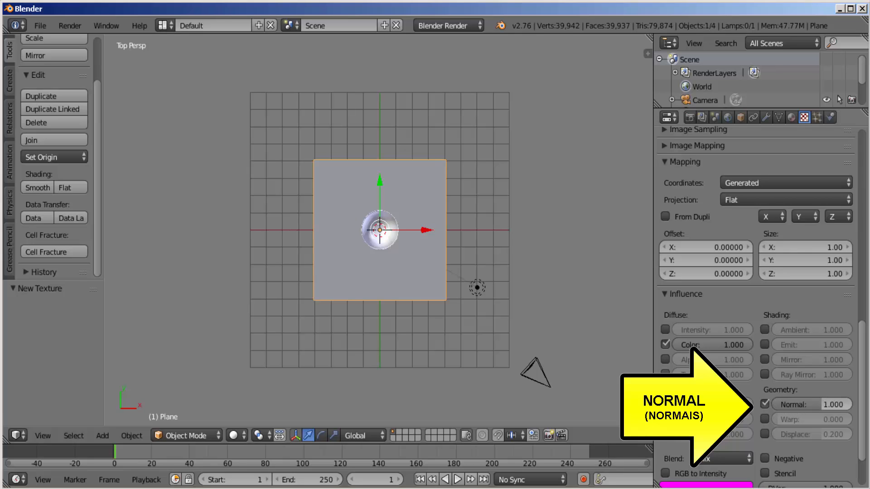
- Render the scene and examine the glass and the wood-textured floor in the rendered image
{"action": "key", "text": "F12"}
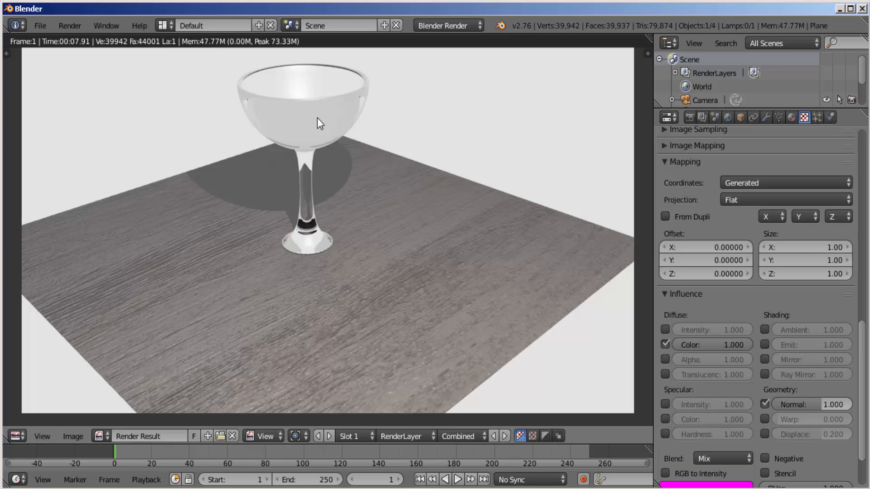
{"action": "scroll", "coordinate": [319, 125], "scroll_direction": "down", "scroll_amount": 1}
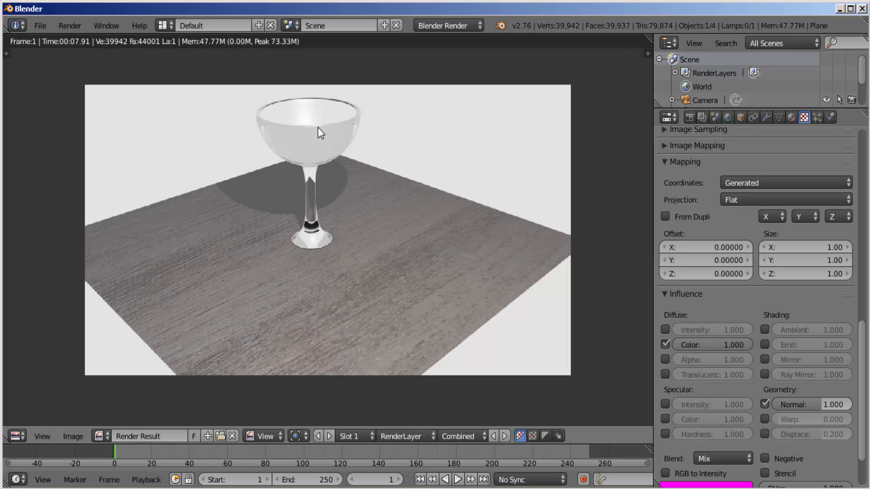
{"action": "scroll", "coordinate": [319, 131], "scroll_direction": "up", "scroll_amount": 2}
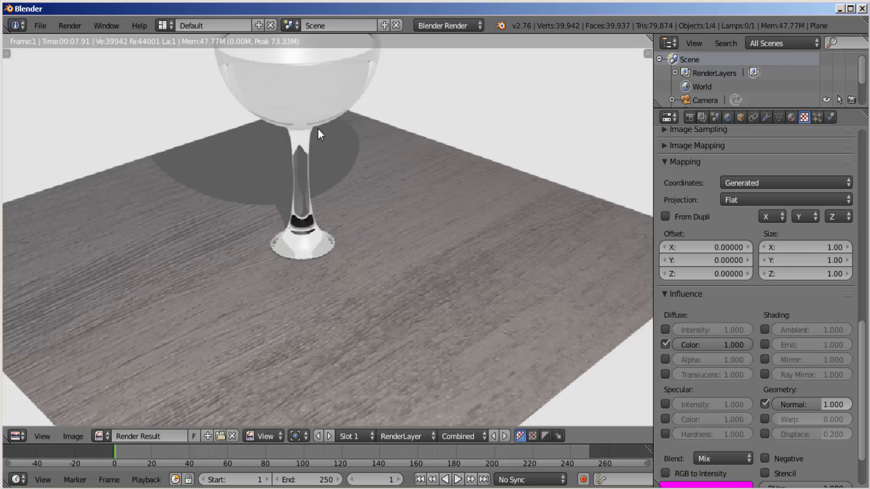
{"action": "scroll", "coordinate": [319, 132], "scroll_direction": "down", "scroll_amount": 1}
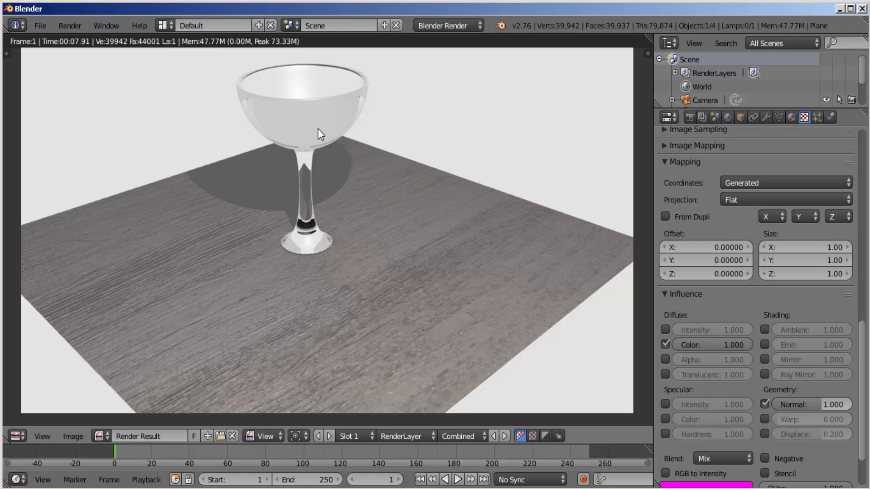